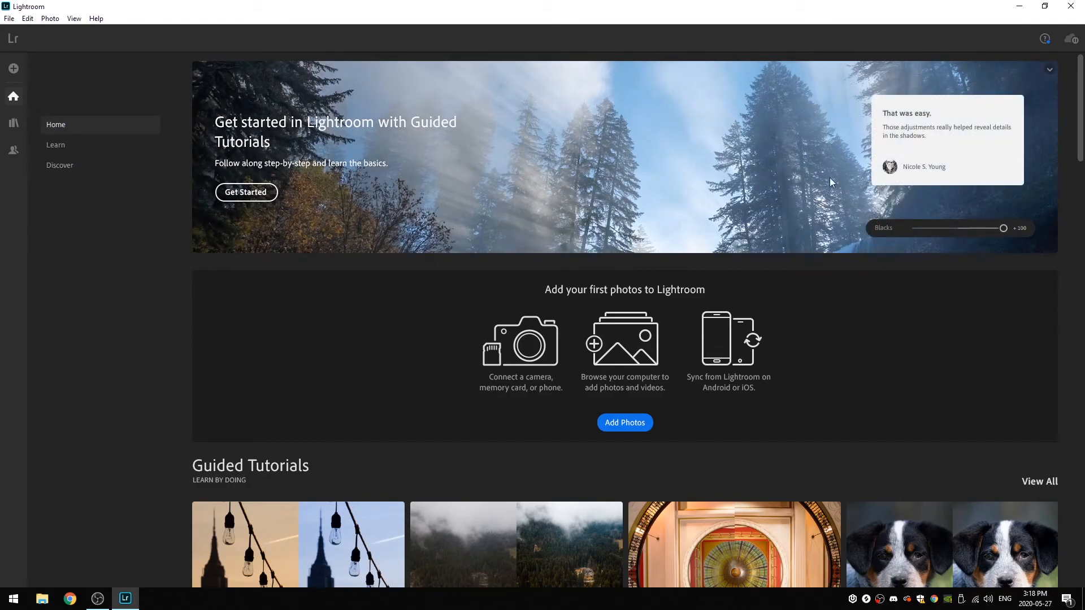
# - Look through the guided tutorials and interactive edits on the Home page, then return to its beginning
pyautogui.scroll(-2, 704, 186)
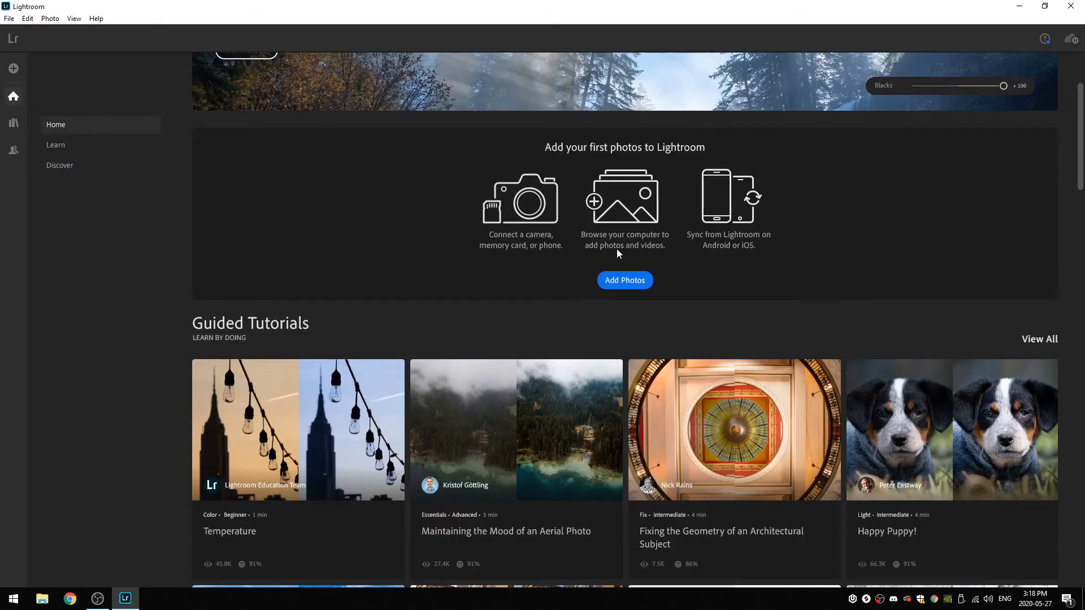
pyautogui.scroll(-2, 429, 390)
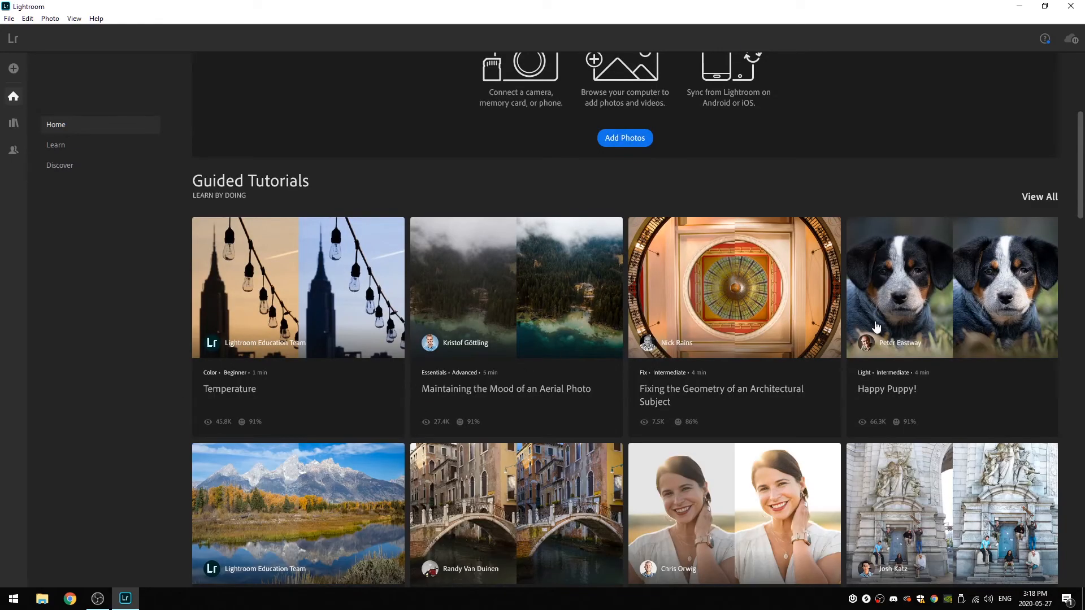
pyautogui.scroll(-2, 862, 322)
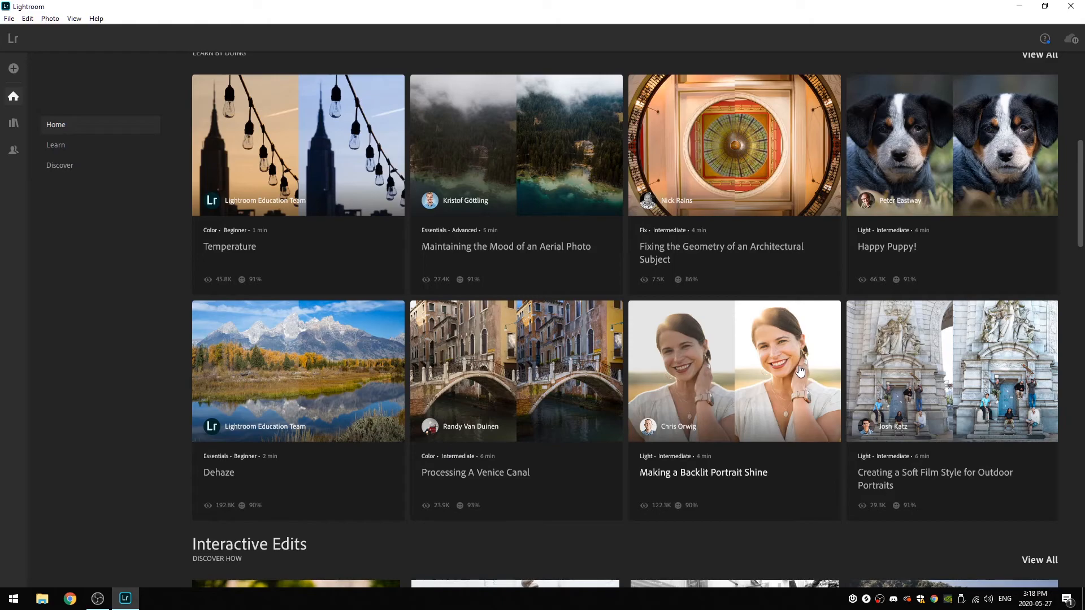
pyautogui.scroll(-4, 523, 361)
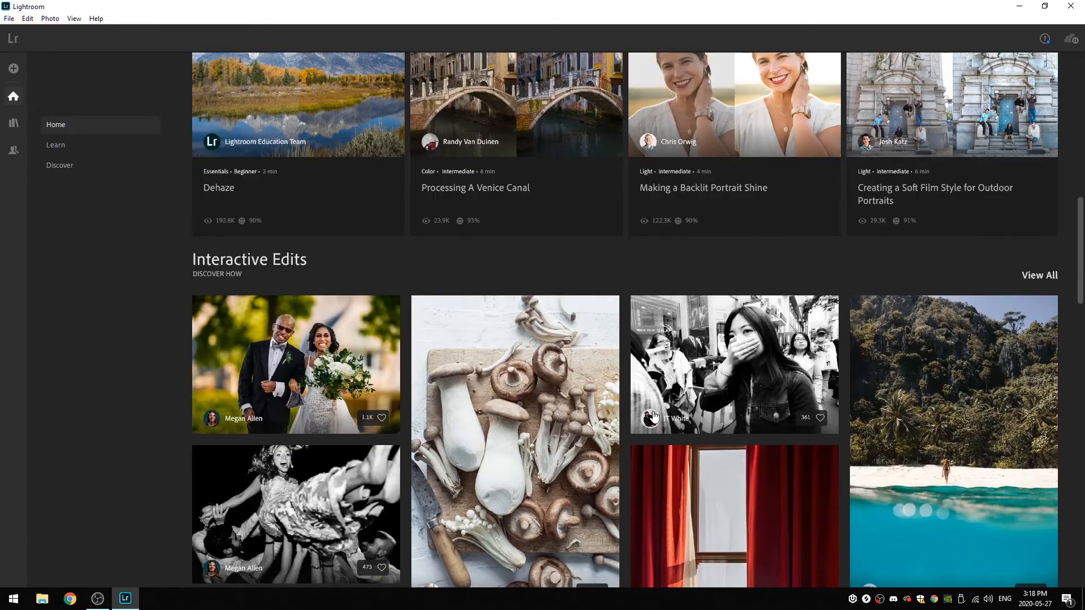
pyautogui.scroll(-2, 652, 416)
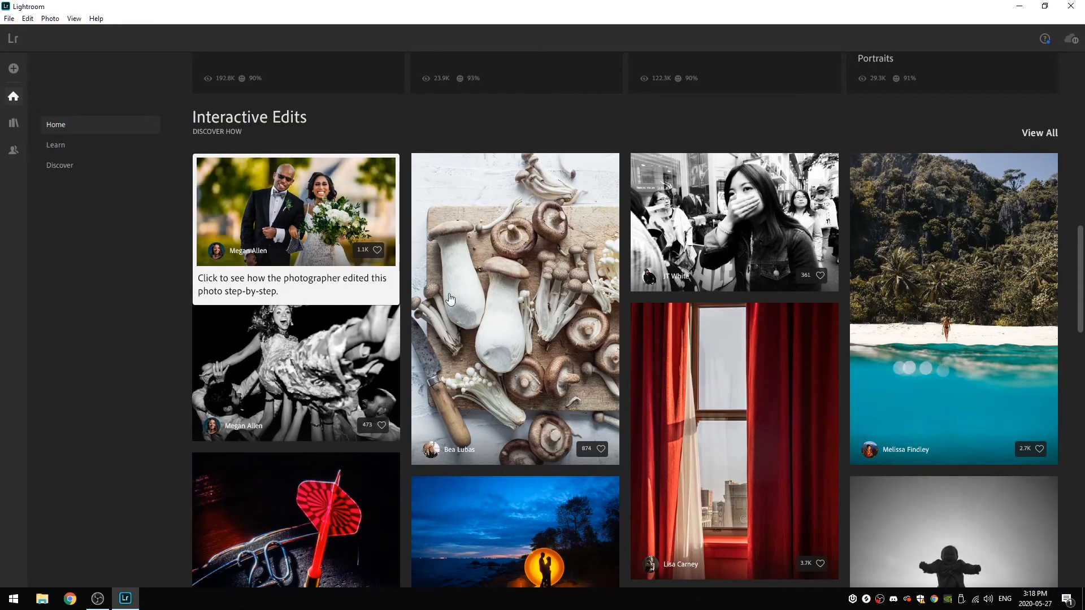
pyautogui.scroll(-2, 802, 436)
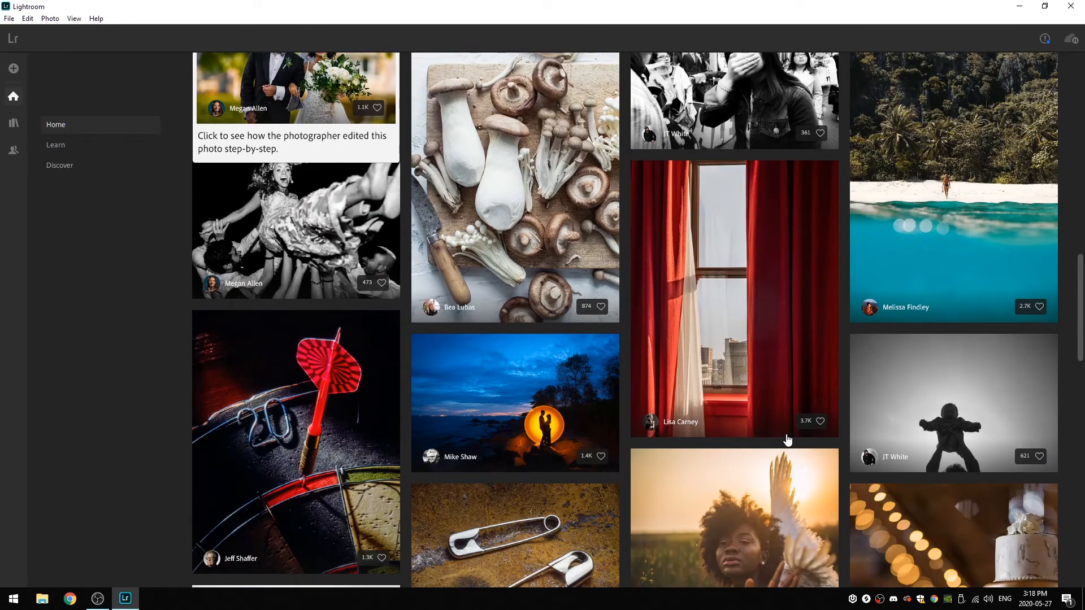
pyautogui.scroll(-2, 785, 440)
pyautogui.scroll(15, 782, 435)
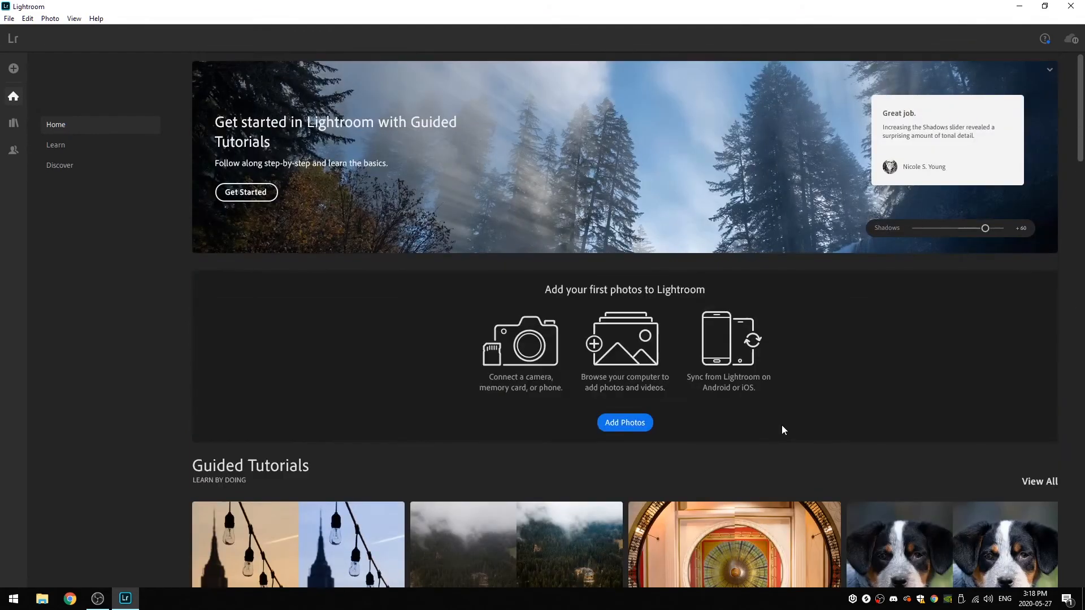
pyautogui.scroll(-4, 832, 380)
pyautogui.scroll(4, 934, 338)
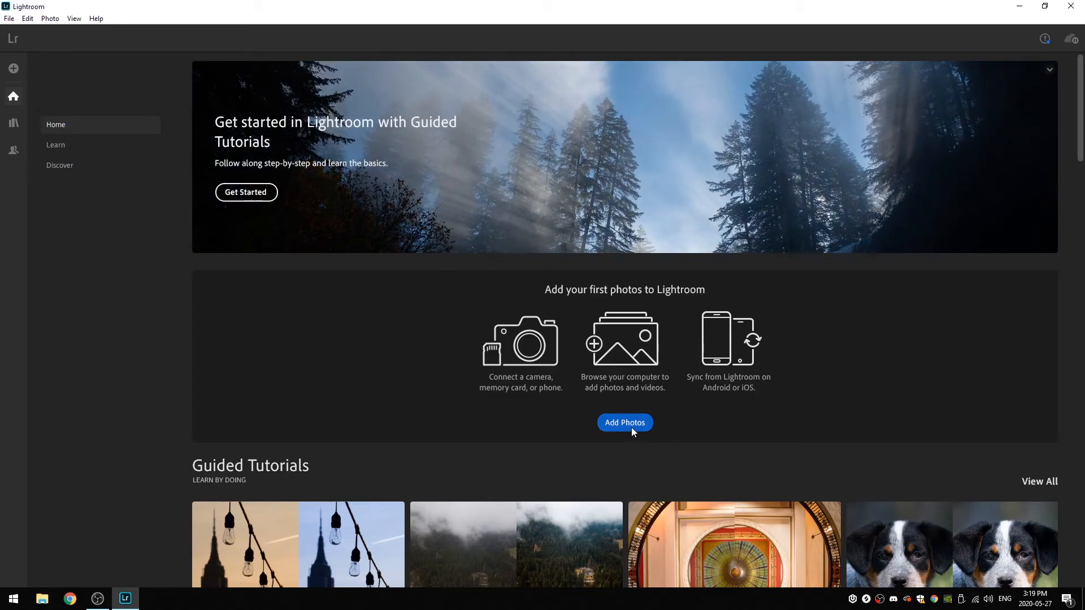
# - Browse the computer for photos to add and open the Misc 2019-20 folder on the Video (D:) drive
pyautogui.click(14, 70)
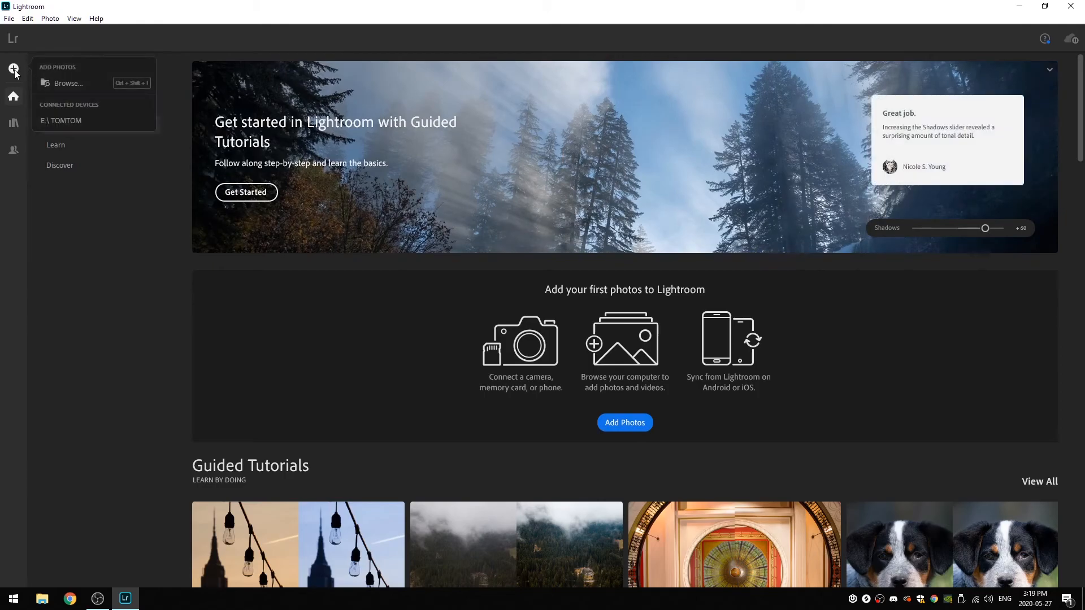
pyautogui.click(90, 86)
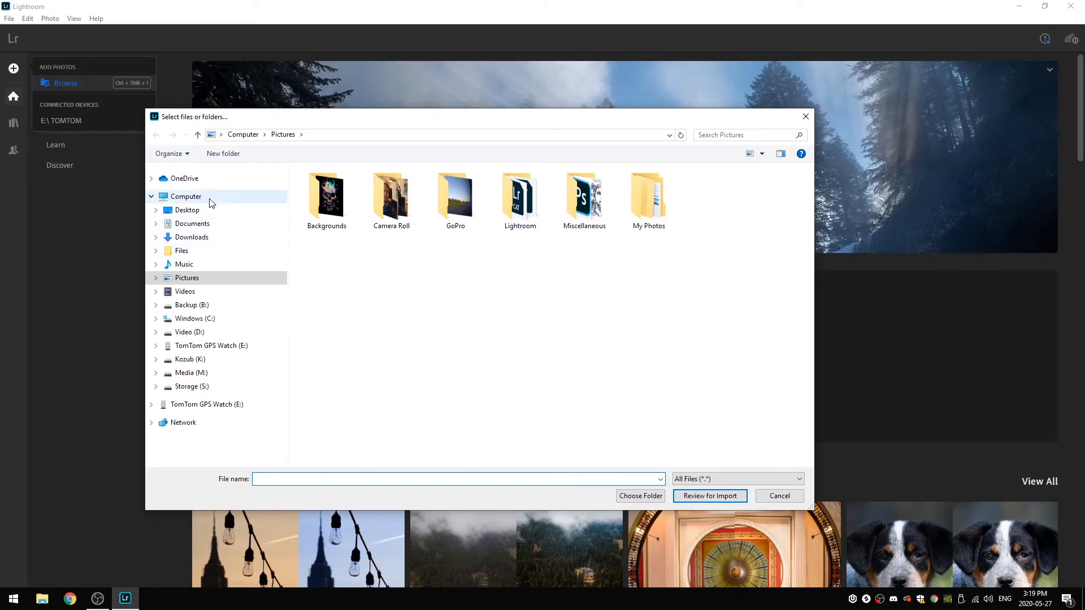
pyautogui.click(212, 333)
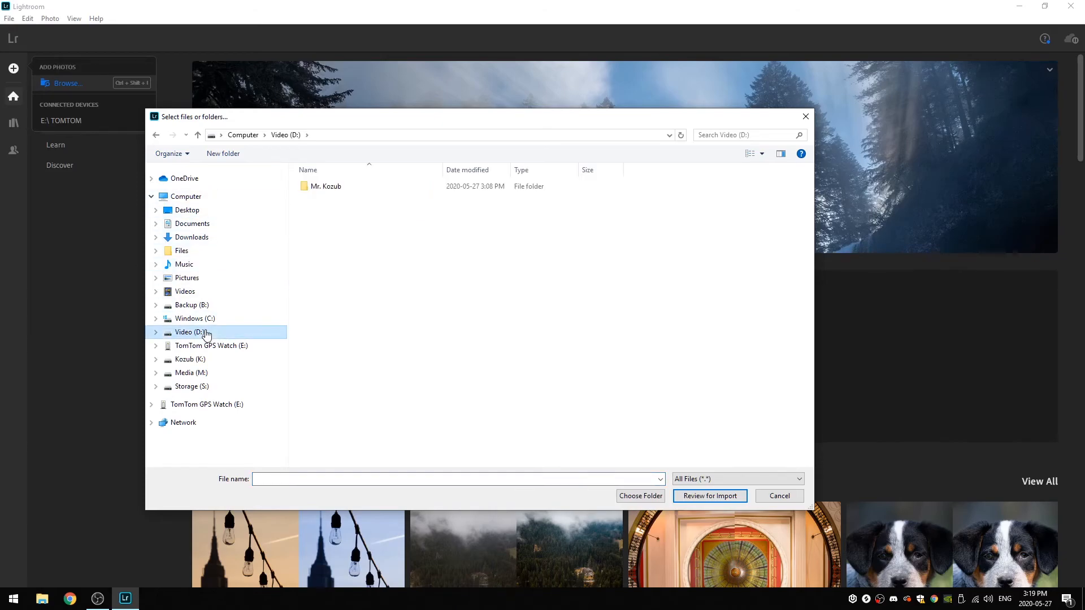
pyautogui.doubleClick(335, 188)
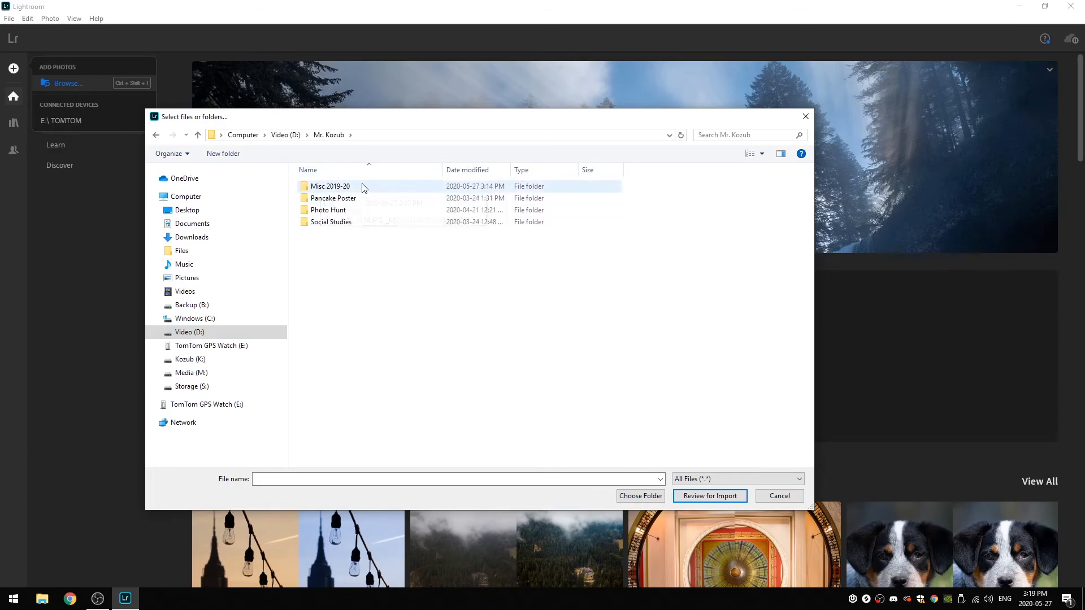
pyautogui.doubleClick(361, 189)
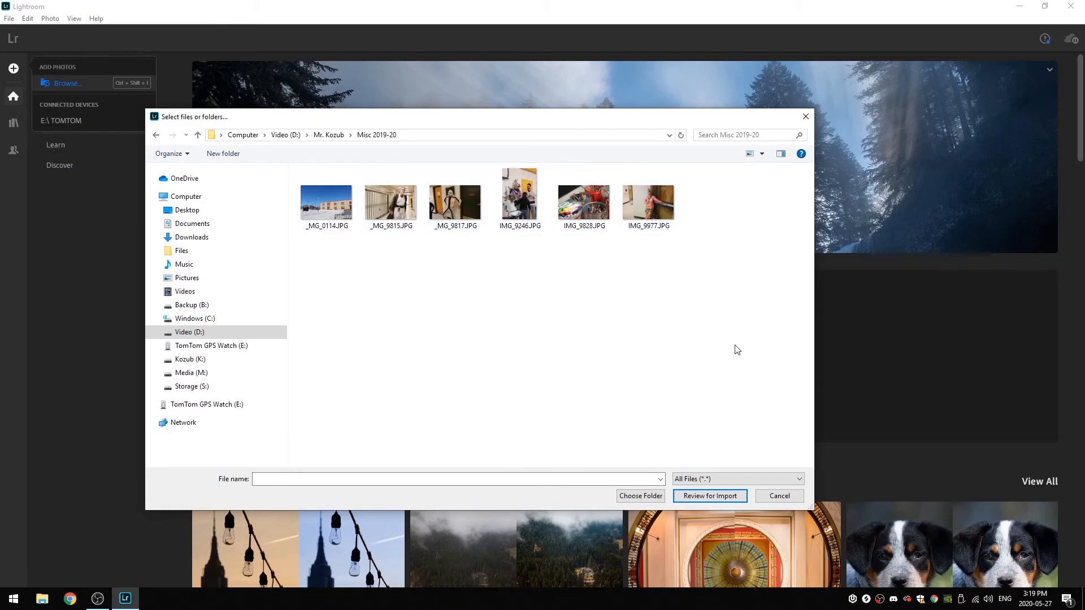
# - Select all the JPG photos in the folder, review them for import, and add them to the library without an album
pyautogui.moveTo(761, 327); pyautogui.dragTo(290, 165)
pyautogui.click(558, 308)
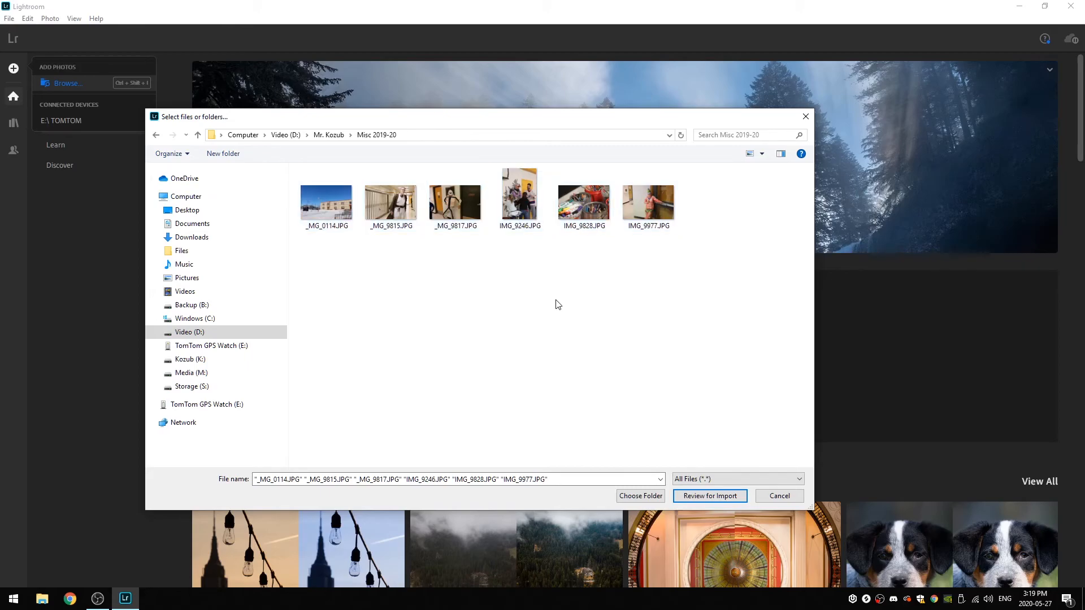
pyautogui.hotkey('ctrl', 'a')
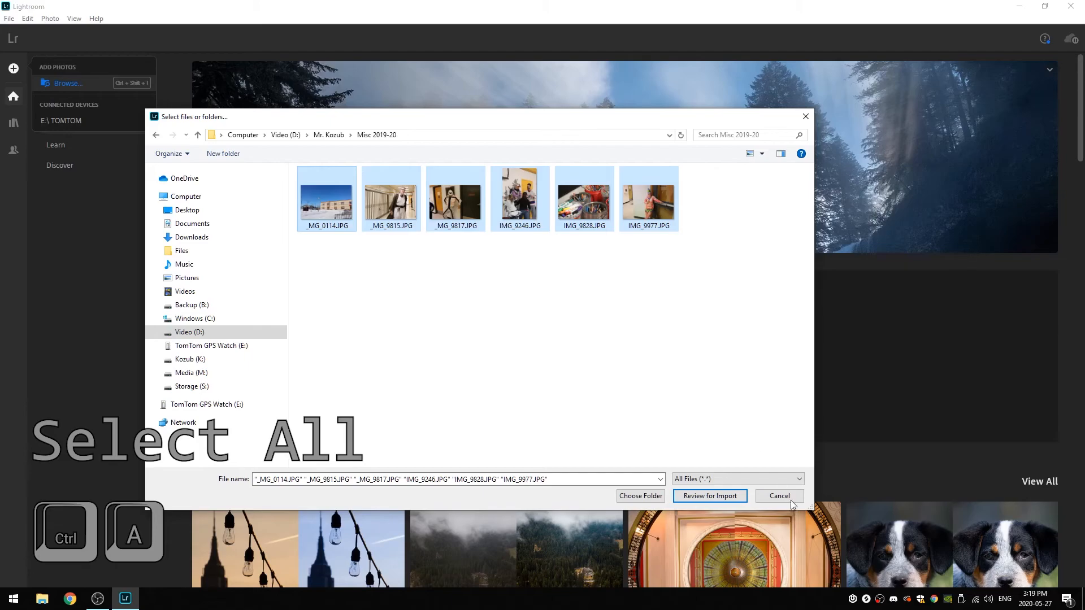
pyautogui.click(711, 496)
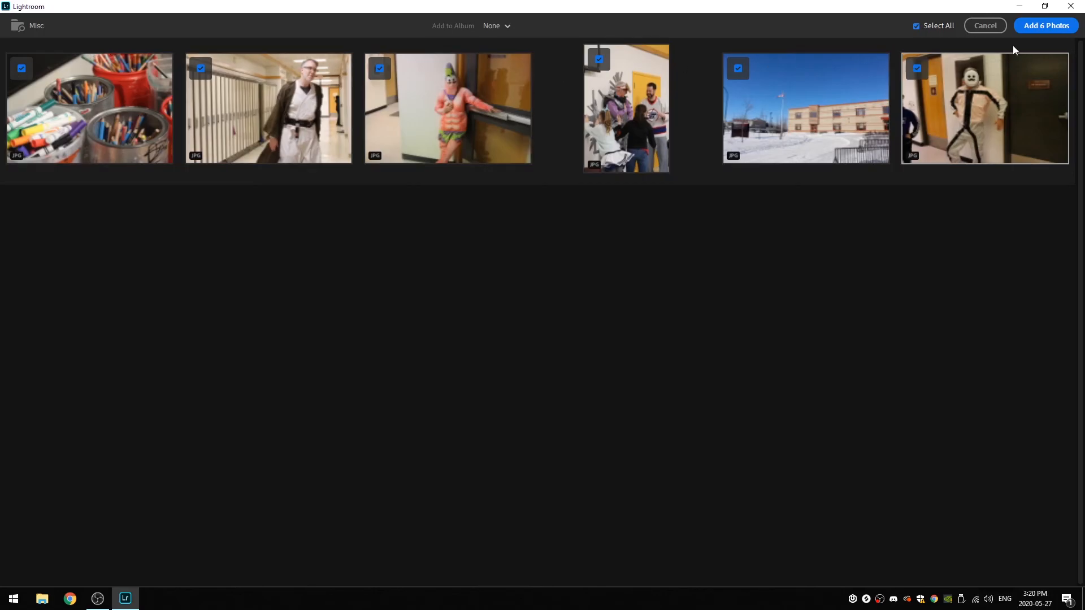
pyautogui.click(1049, 25)
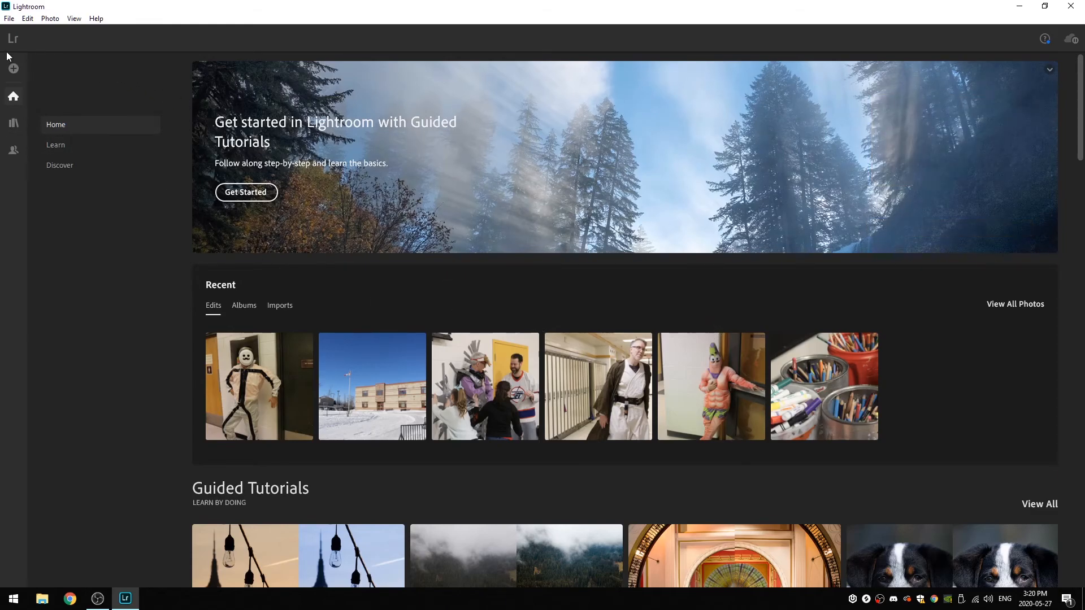
# - Show all imported photos in My Photos, try the square grid, and switch to the Detail view
pyautogui.click(13, 125)
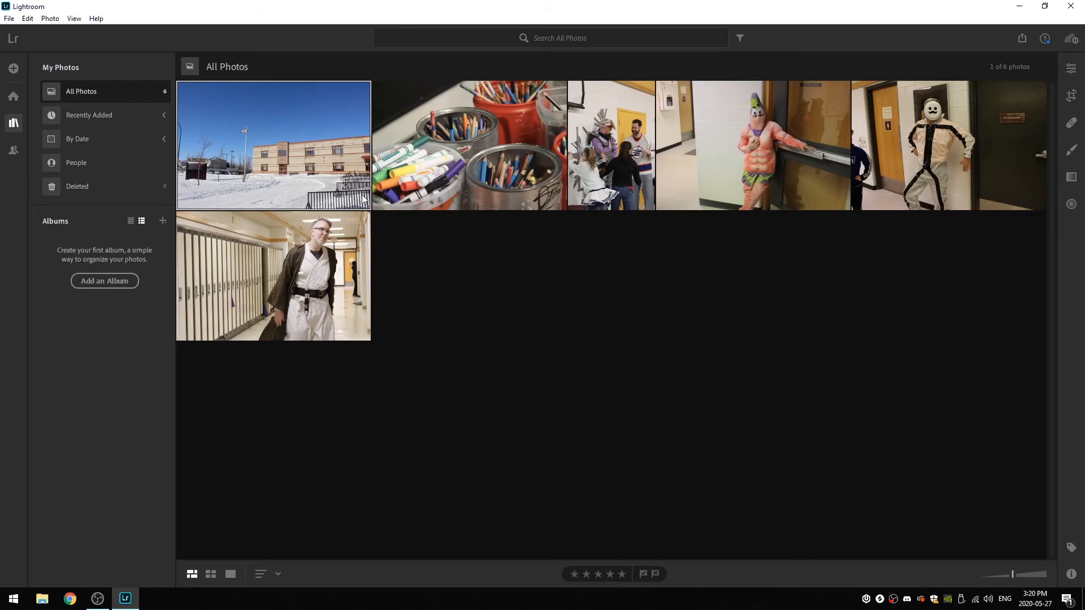
pyautogui.click(211, 575)
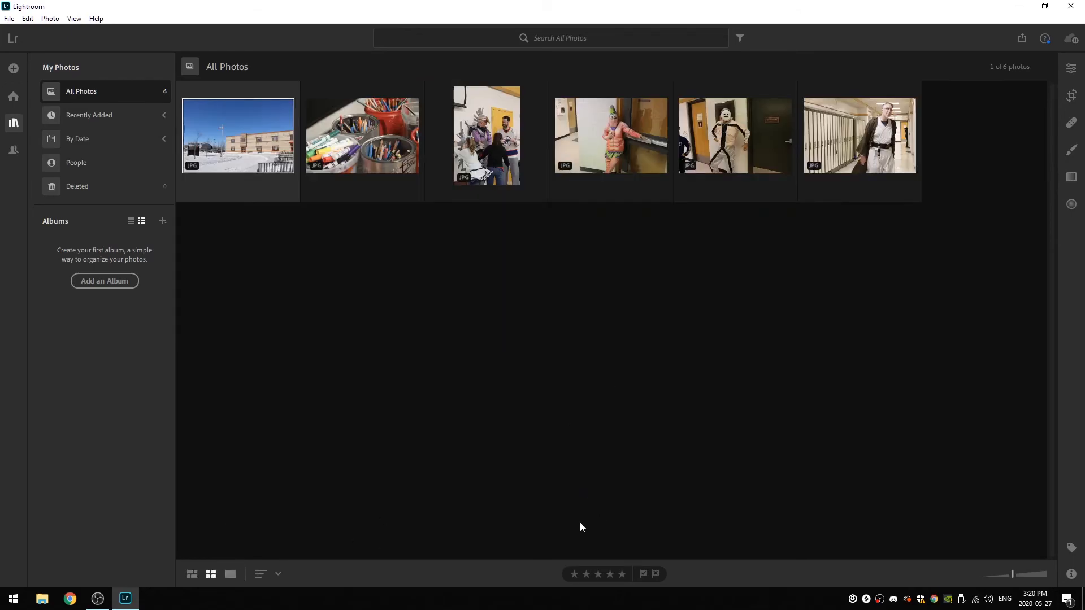
pyautogui.click(230, 575)
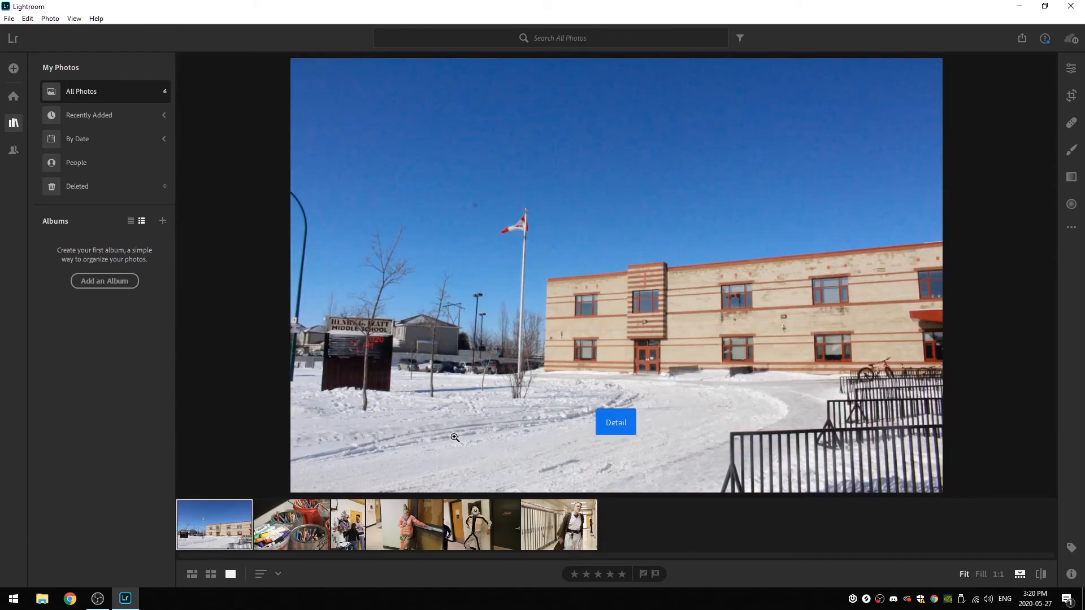
# - Look at individual imported photos by picking them from the filmstrip, ending near the school building photo
pyautogui.click(292, 520)
pyautogui.click(371, 516)
pyautogui.click(222, 531)
pyautogui.click(302, 528)
pyautogui.click(378, 520)
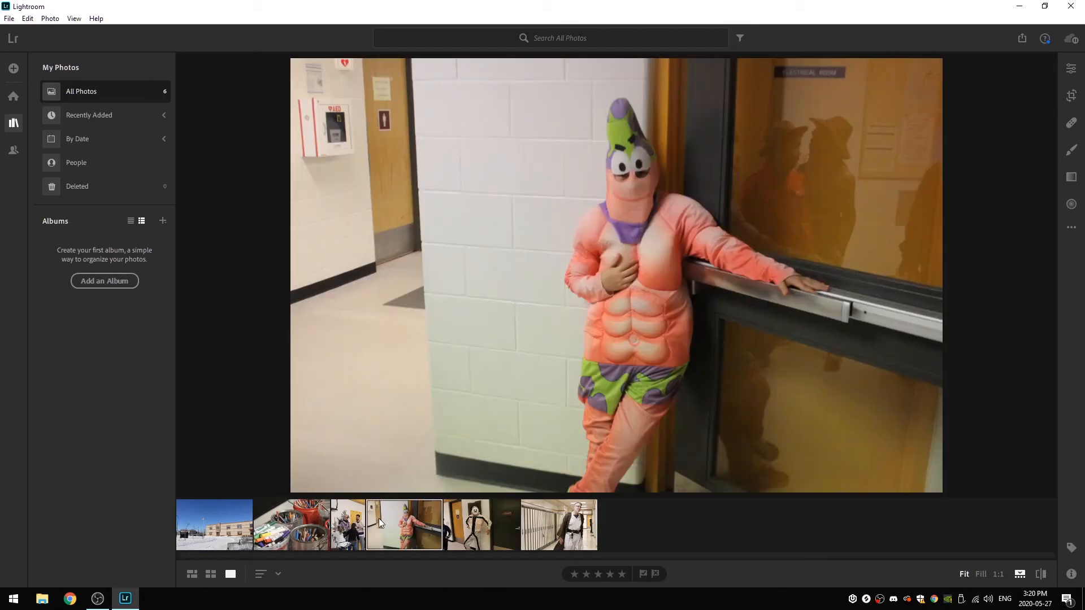
pyautogui.click(559, 525)
pyautogui.click(378, 534)
pyautogui.click(226, 537)
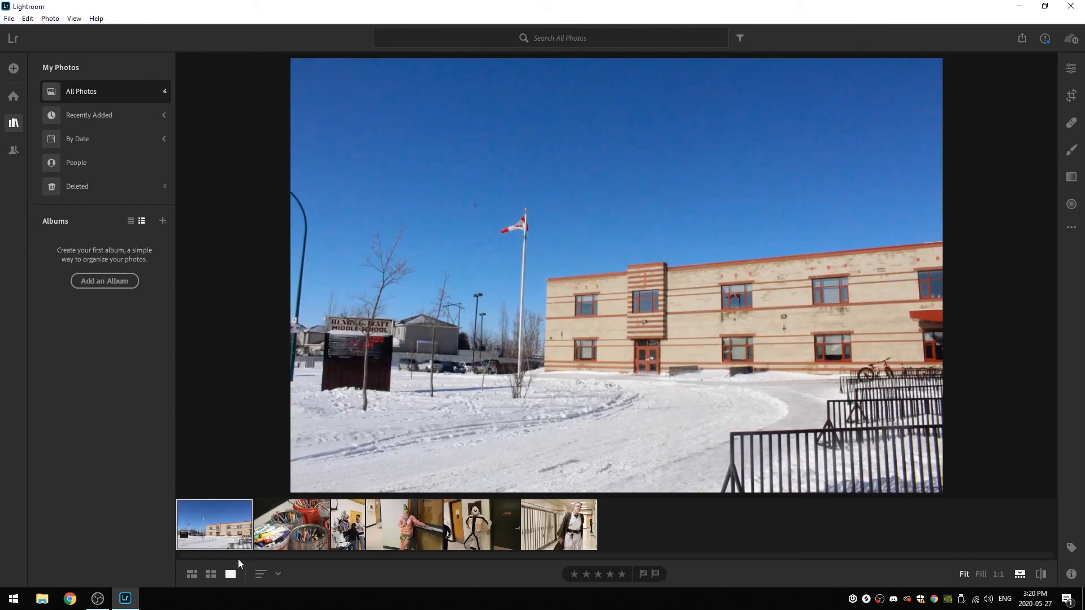
pyautogui.click(278, 522)
pyautogui.click(249, 539)
# - Step forward and backward through the imported photos one at a time in the Detail view
pyautogui.press('Right')
pyautogui.press('Right')
pyautogui.press('Right')
pyautogui.press('Right')
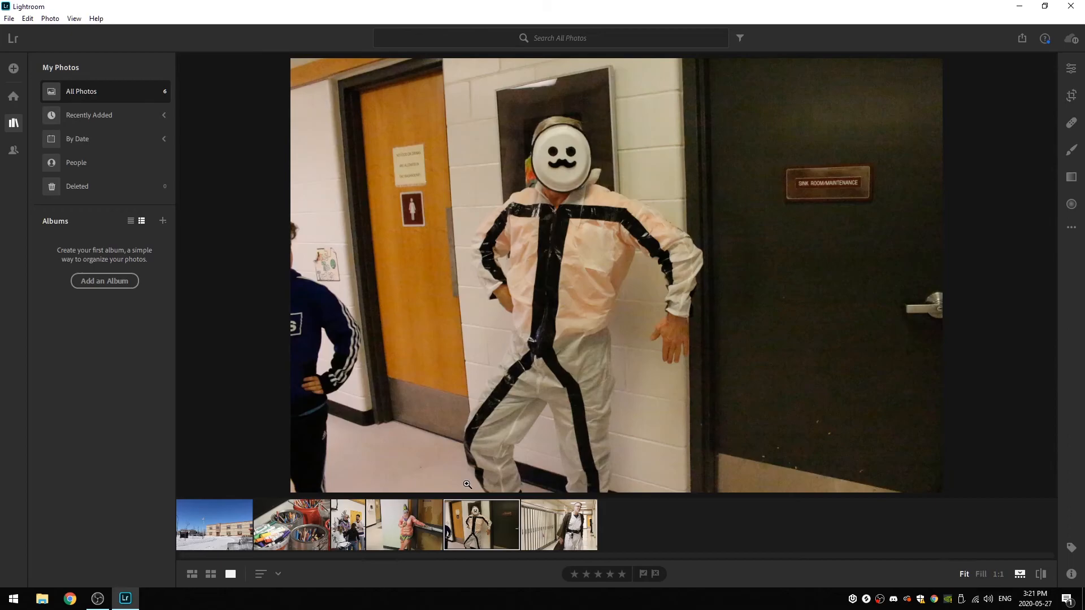
pyautogui.press('Right')
pyautogui.press('Left')
pyautogui.press('Left')
pyautogui.press('Left')
pyautogui.press('Left')
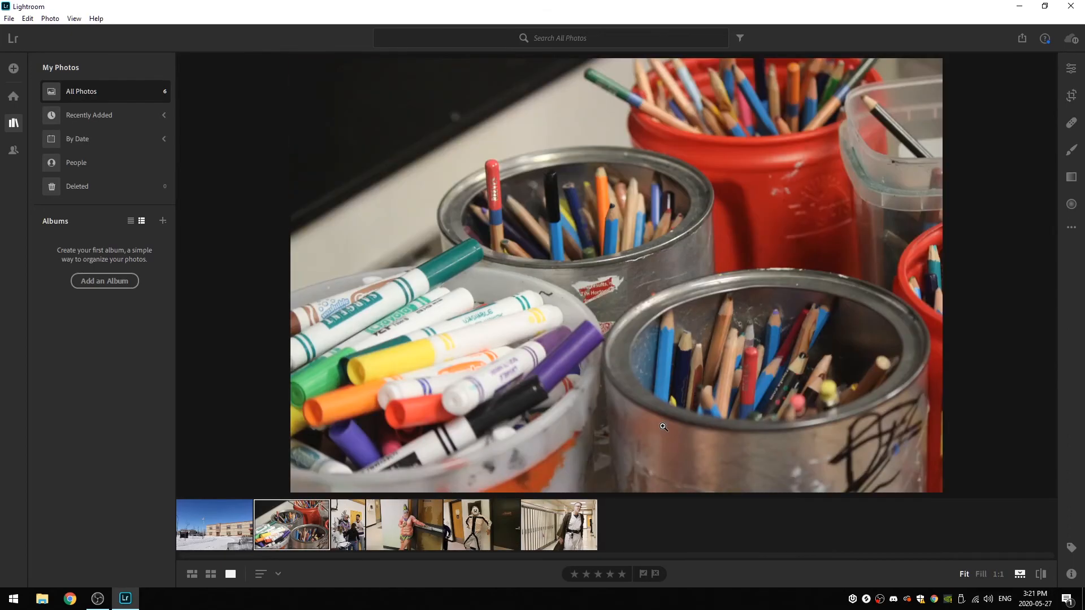
pyautogui.press('Left')
pyautogui.press('Right')
pyautogui.press('Right')
pyautogui.press('Right')
pyautogui.press('Right')
pyautogui.press('Right')
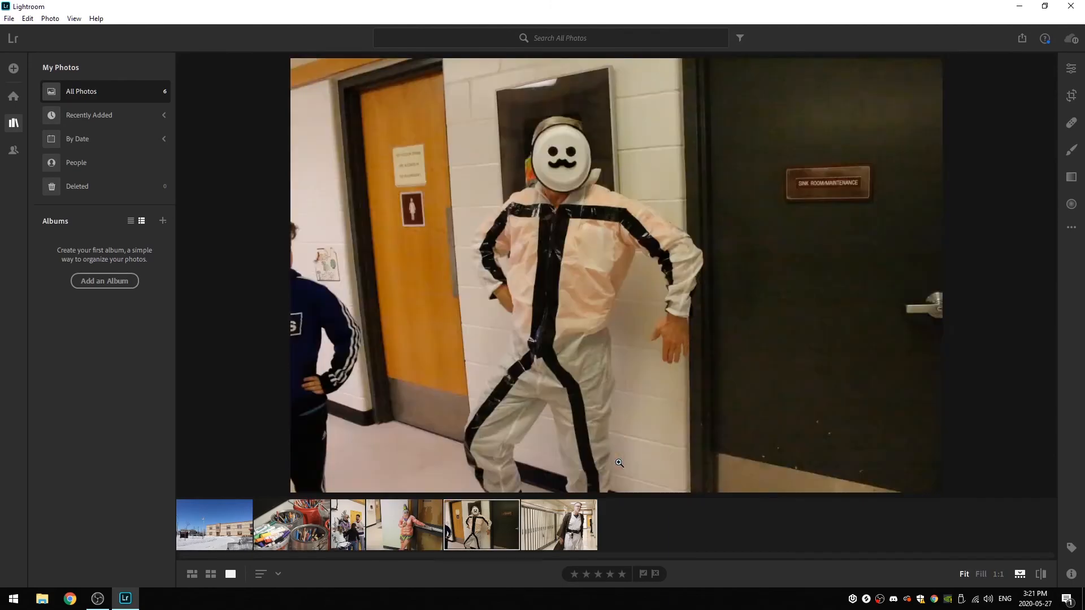
pyautogui.press('Left')
pyautogui.press('Left')
pyautogui.press('Left')
pyautogui.press('Left')
pyautogui.press('Left')
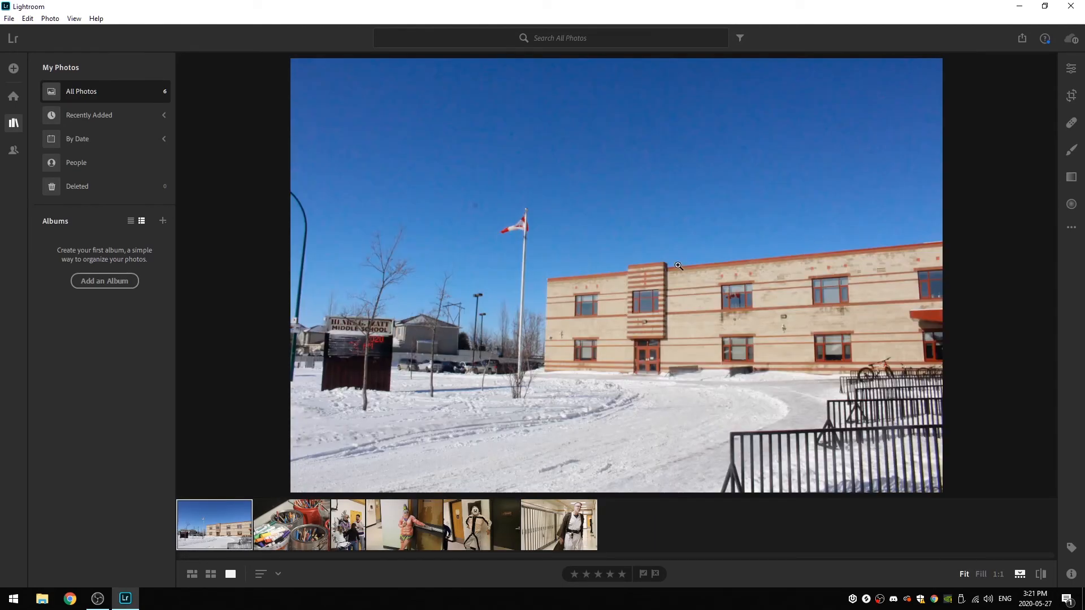
pyautogui.press('Right')
pyautogui.press('Left')
pyautogui.press('Right')
pyautogui.press('Right')
pyautogui.press('Right')
pyautogui.press('Right')
pyautogui.press('Right')
pyautogui.press('Left')
pyautogui.press('Left')
pyautogui.press('Left')
pyautogui.press('Left')
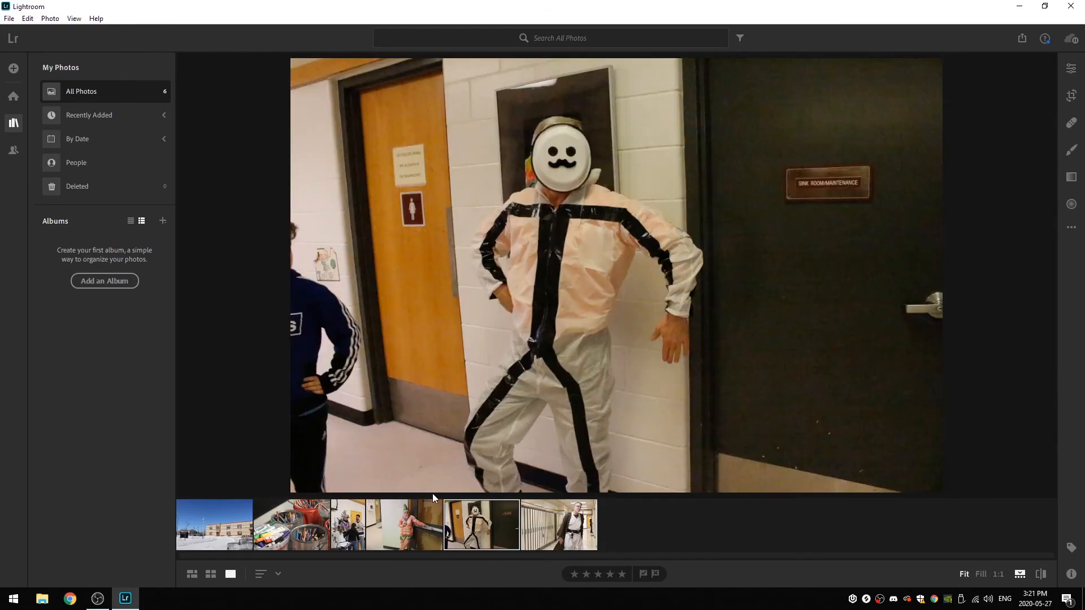
pyautogui.press('Left')
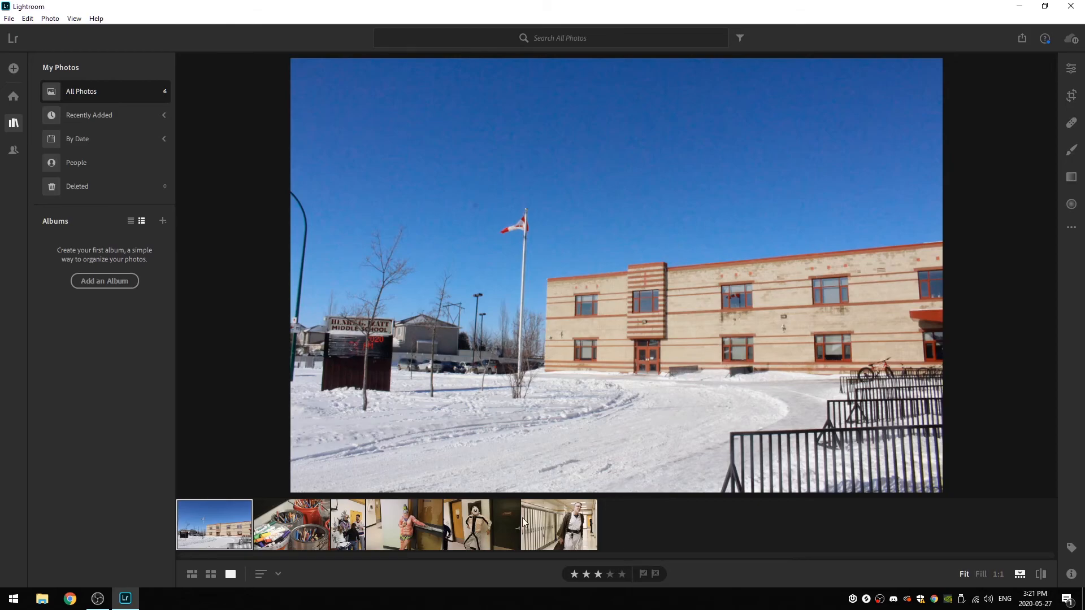
# - View the costume and art supplies photos from the filmstrip, then display the school building photo again
pyautogui.click(476, 520)
pyautogui.click(568, 517)
pyautogui.click(469, 524)
pyautogui.click(265, 525)
pyautogui.click(234, 529)
# - Open the Edit controls for the school building photo and read the explanations of the Light sliders from Exposure to Blacks
pyautogui.click(1071, 71)
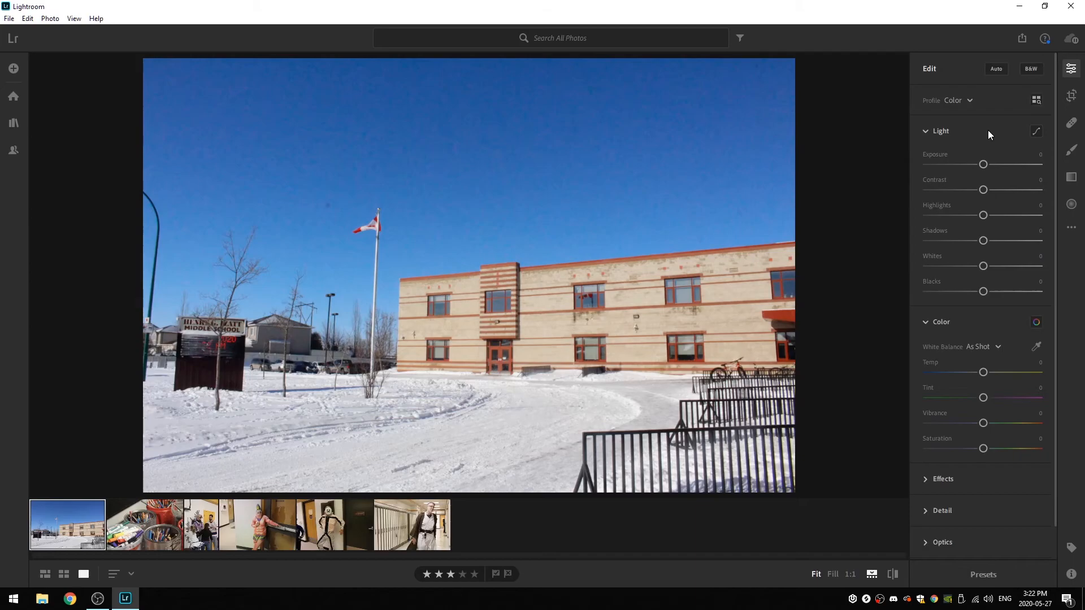
pyautogui.moveTo(931, 155)
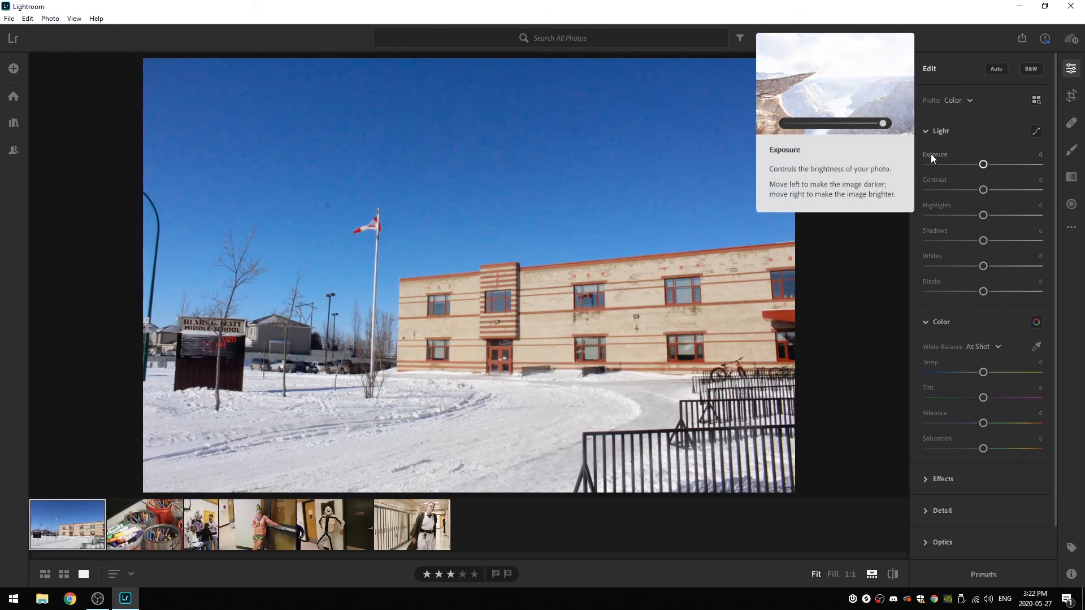
pyautogui.moveTo(931, 179)
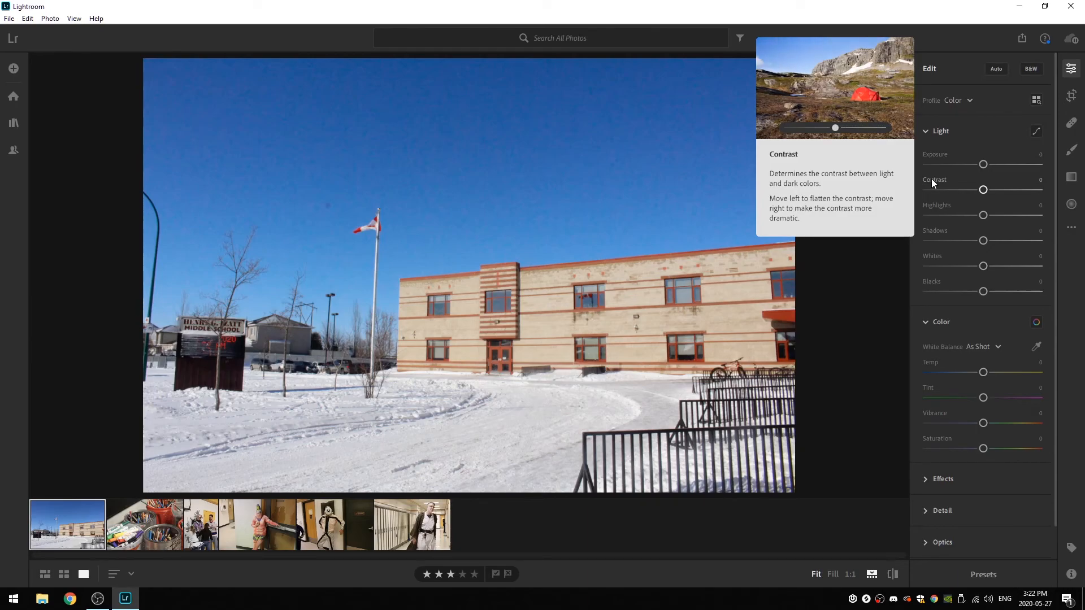
pyautogui.moveTo(933, 204)
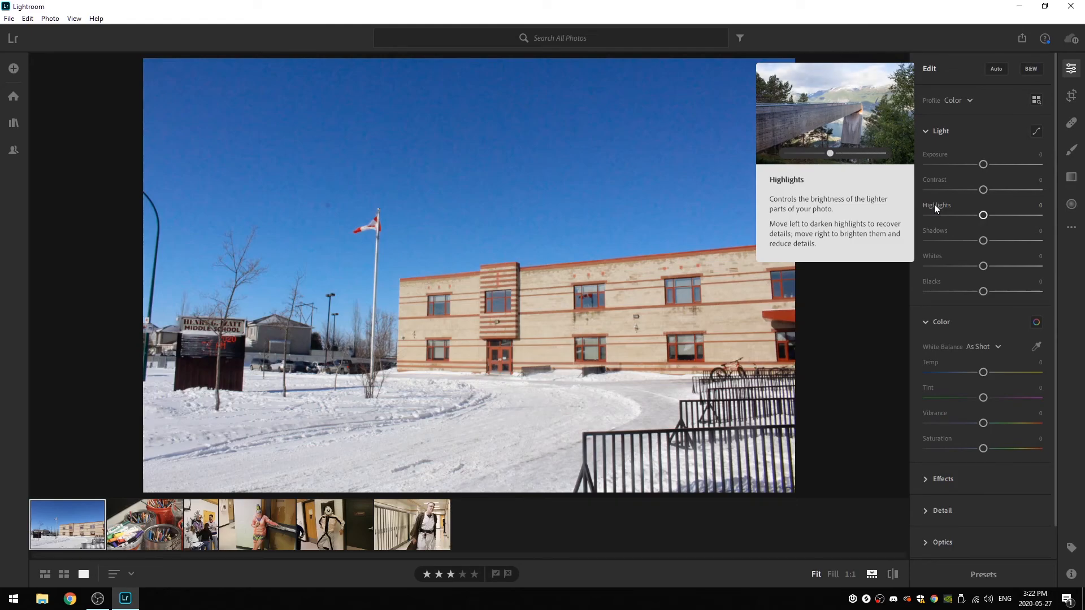
pyautogui.moveTo(935, 234)
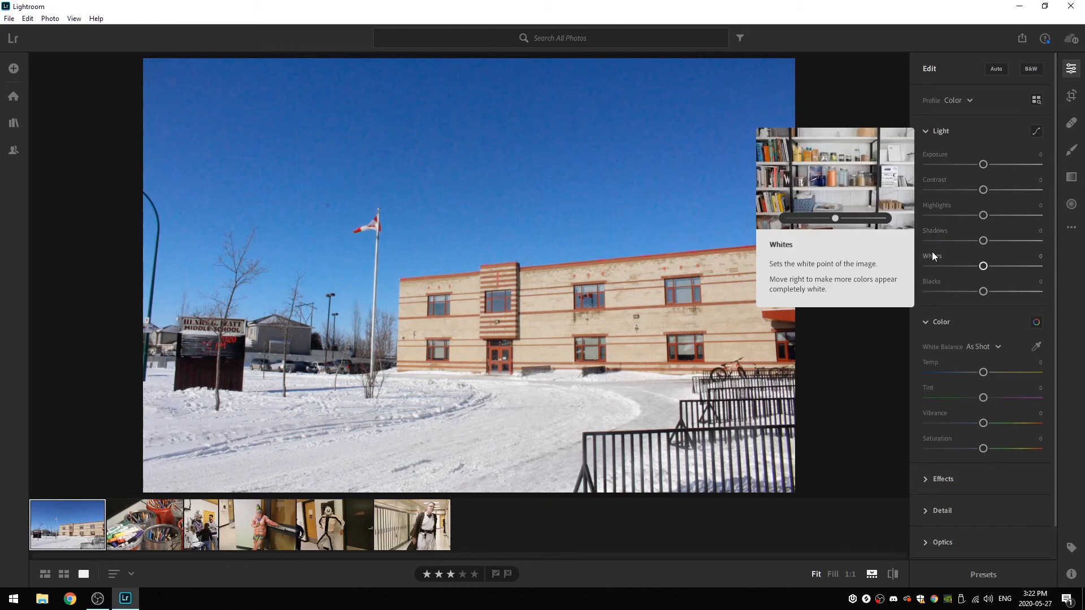
pyautogui.moveTo(932, 289)
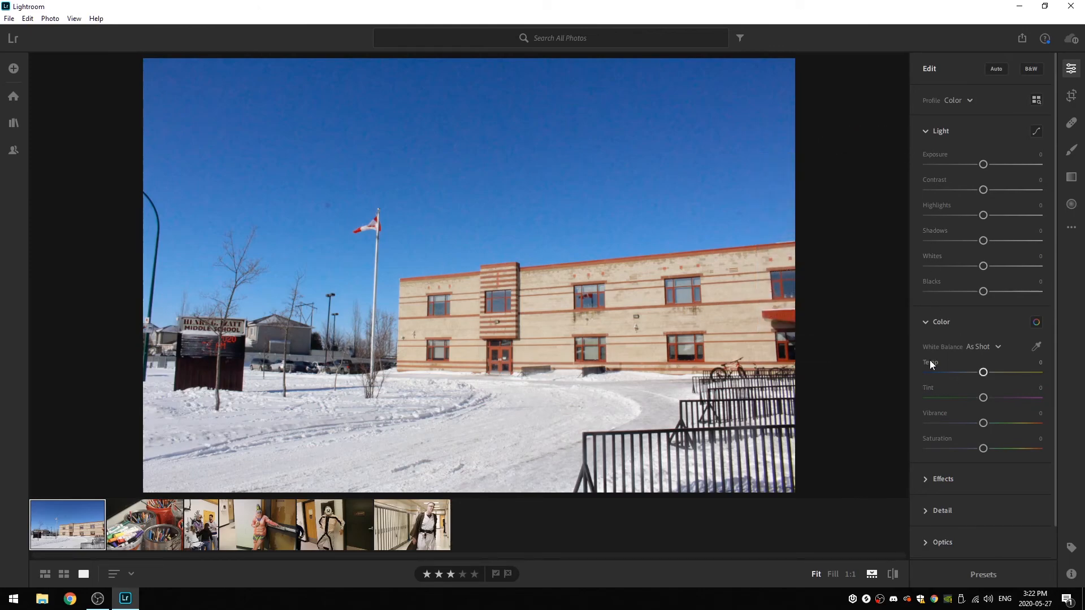
# - Look over the Color sliders for the school building photo, from Temp to Saturation
pyautogui.moveTo(930, 362)
pyautogui.scroll(-1, 950, 395)
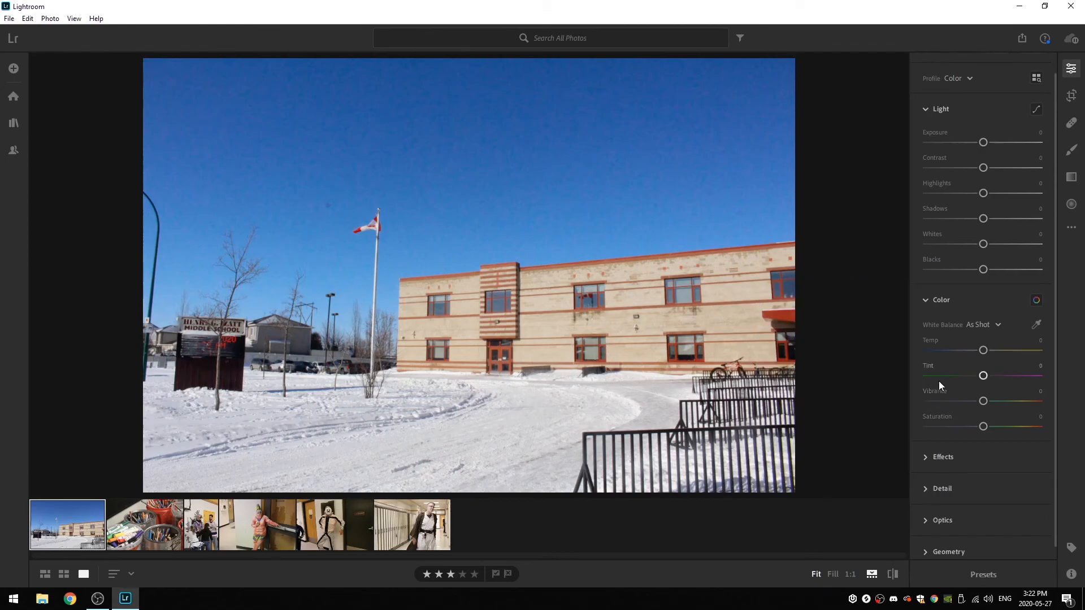
pyautogui.scroll(1, 964, 351)
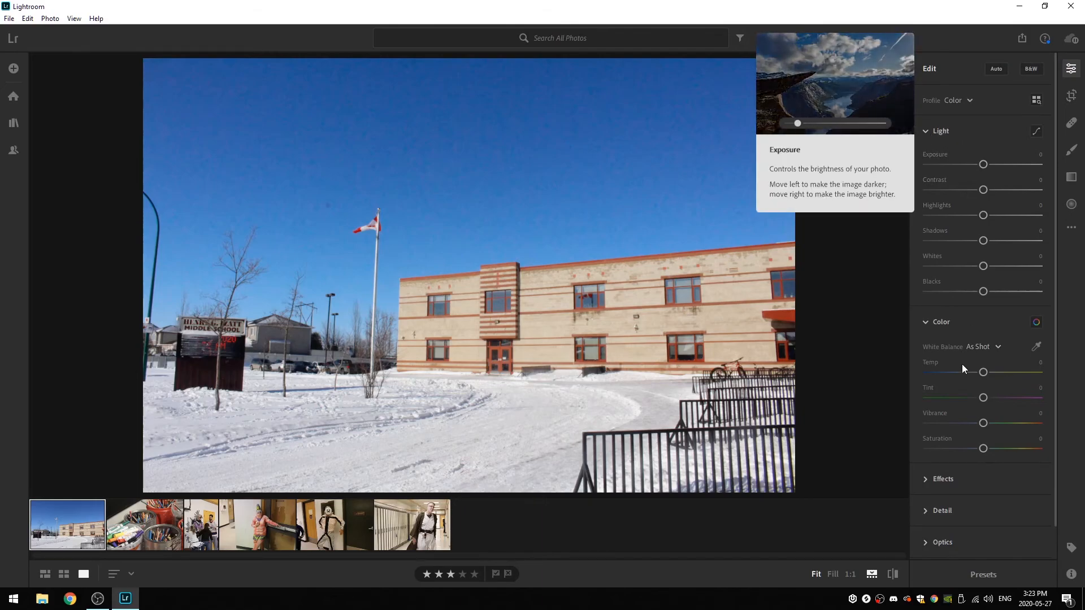
pyautogui.scroll(-1, 960, 322)
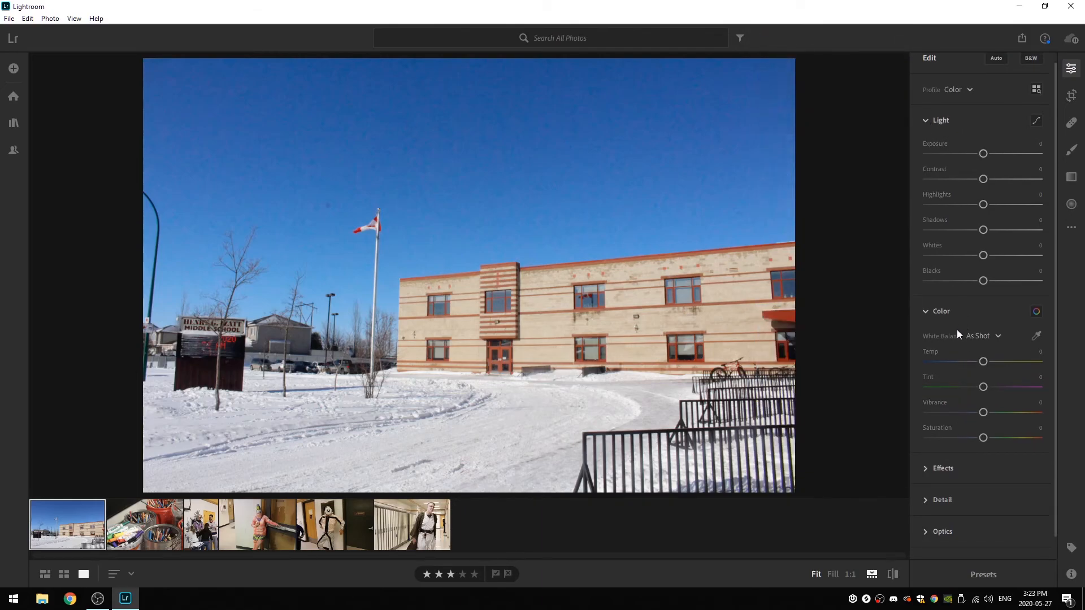
# - Expand the Effects, Detail, Optics and Geometry sections in turn to view their controls, collapsing Optics and Geometry again
pyautogui.click(926, 450)
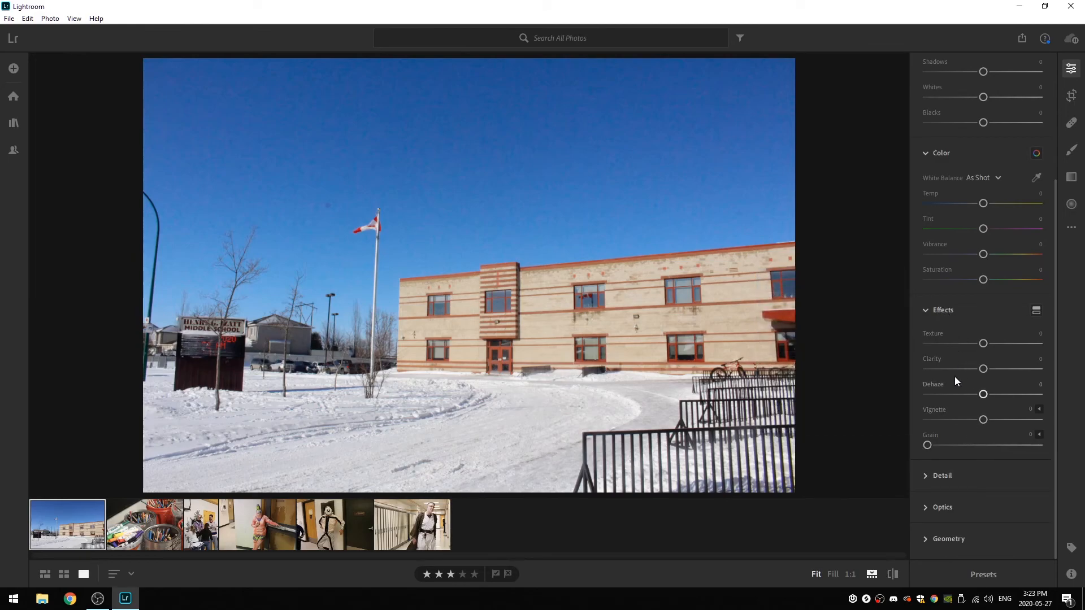
pyautogui.click(925, 476)
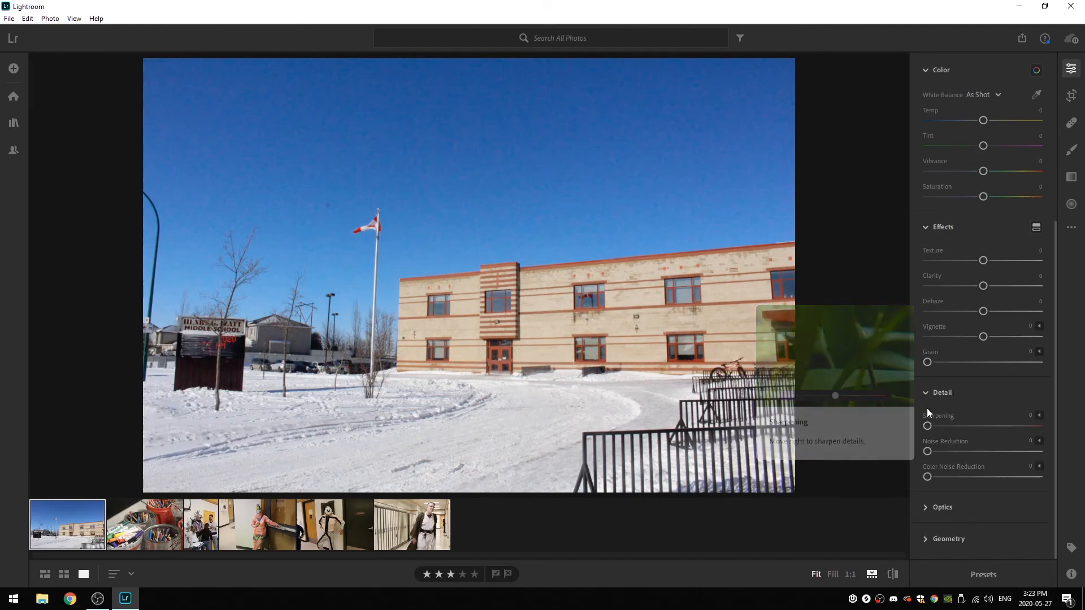
pyautogui.click(926, 509)
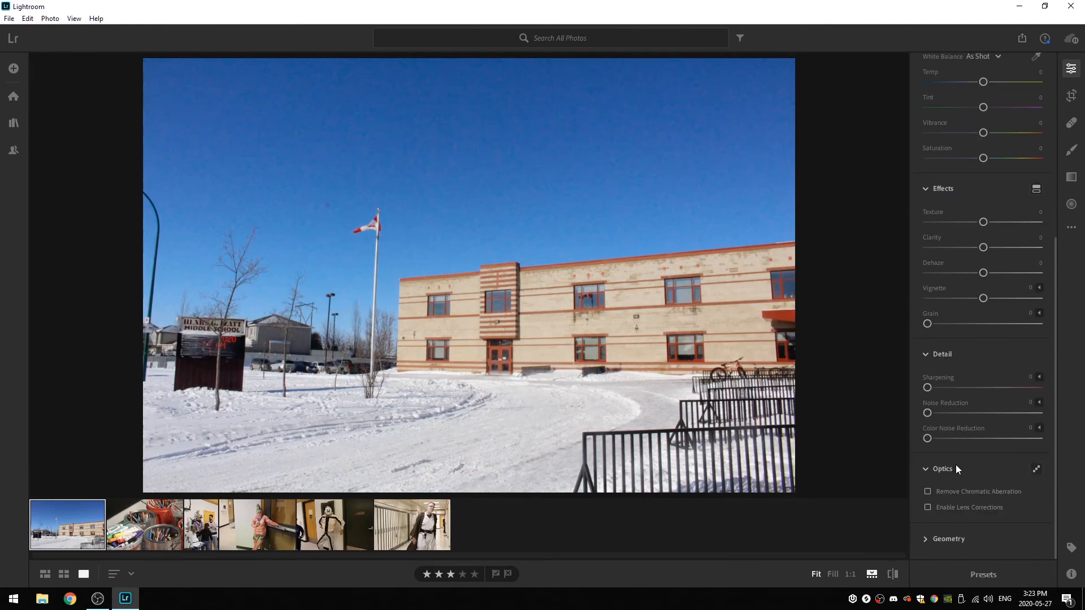
pyautogui.click(925, 472)
pyautogui.click(929, 538)
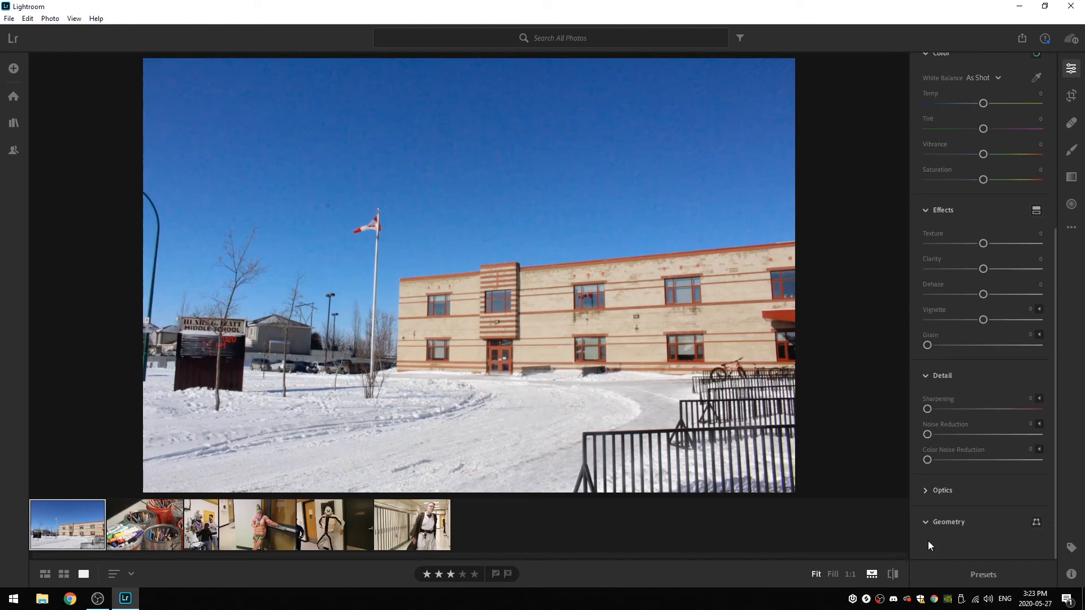
pyautogui.click(924, 524)
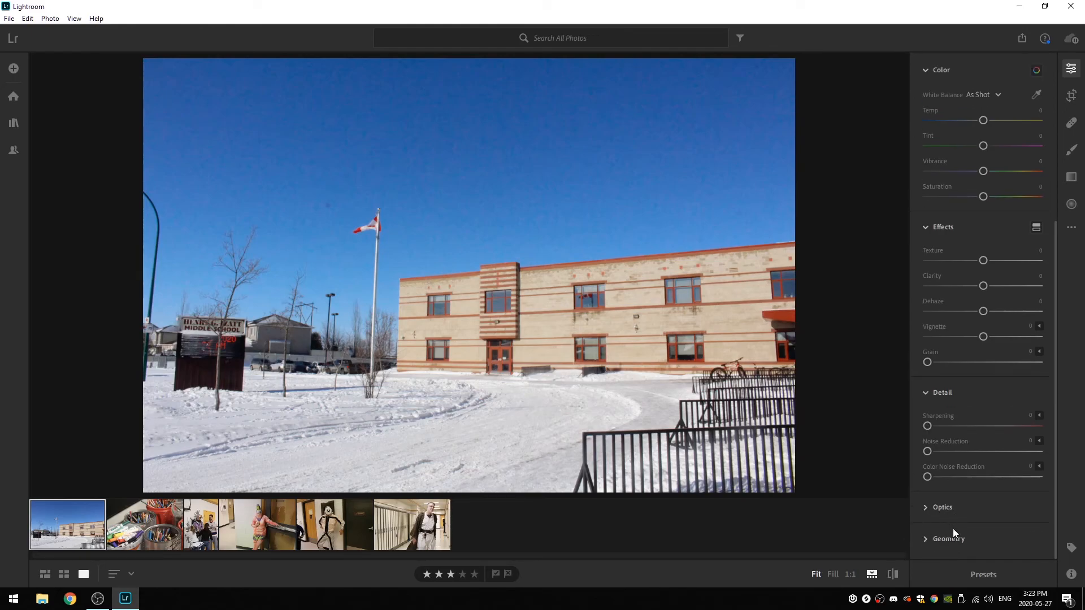
# - Collapse the Detail section and review the remaining Light, Color and Effects sliders
pyautogui.scroll(1, 960, 469)
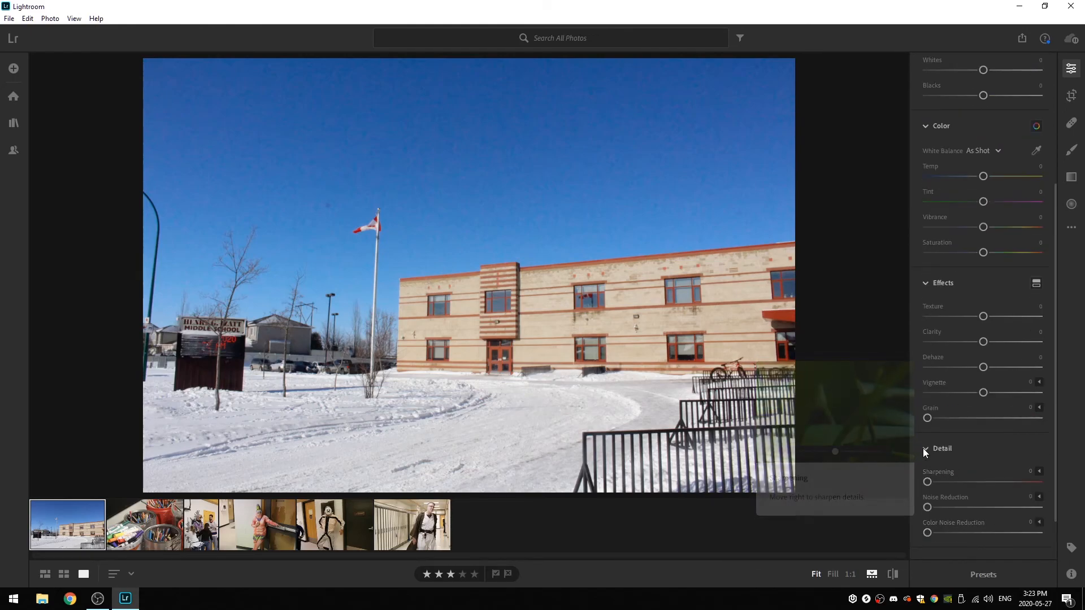
pyautogui.click(927, 447)
pyautogui.scroll(3, 960, 449)
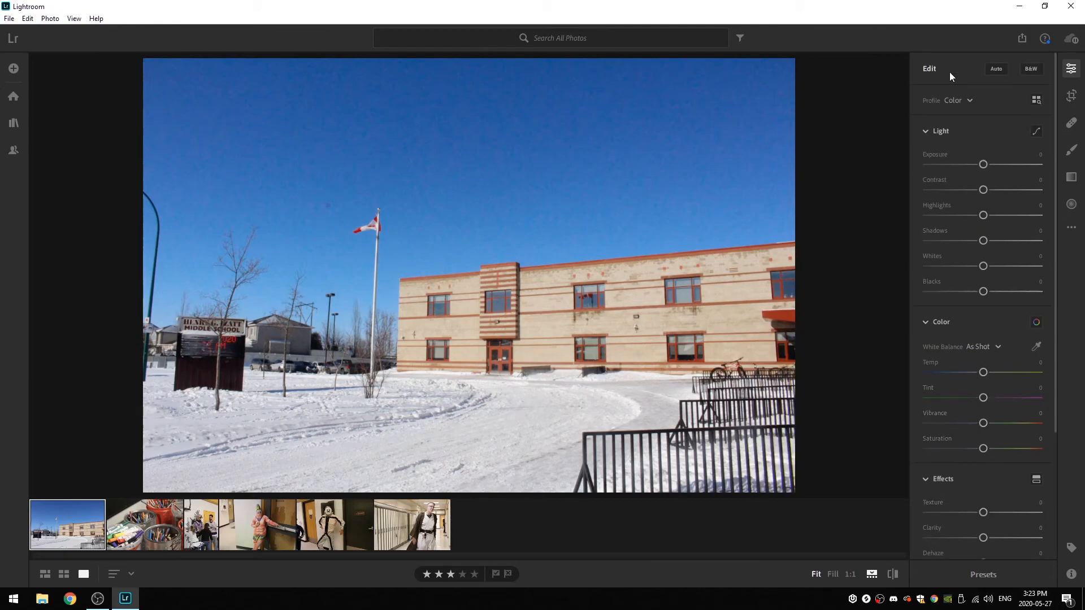
pyautogui.scroll(-2, 967, 512)
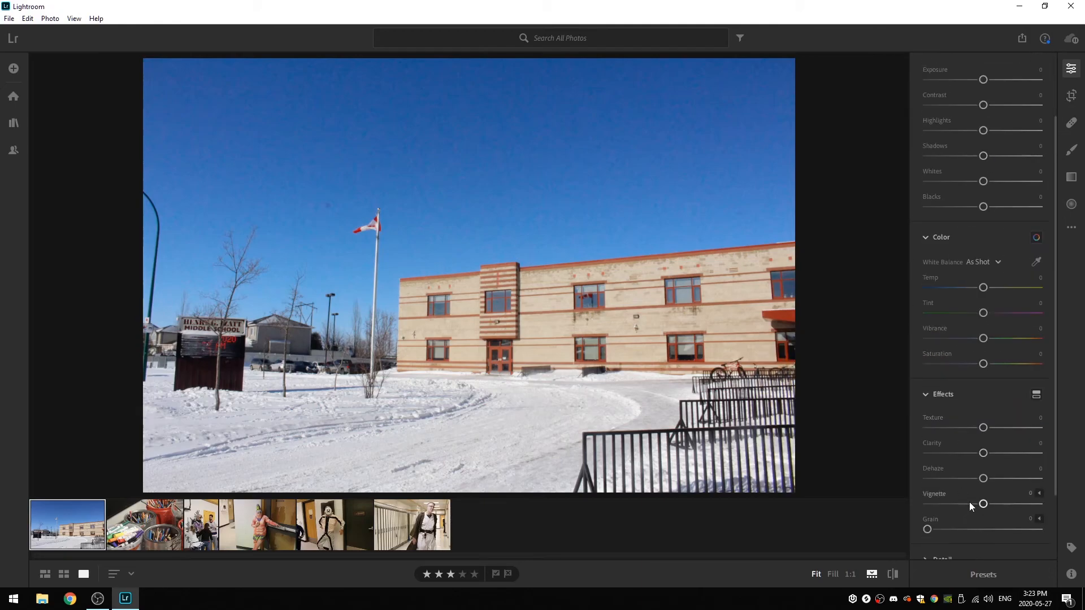
pyautogui.scroll(-1, 967, 468)
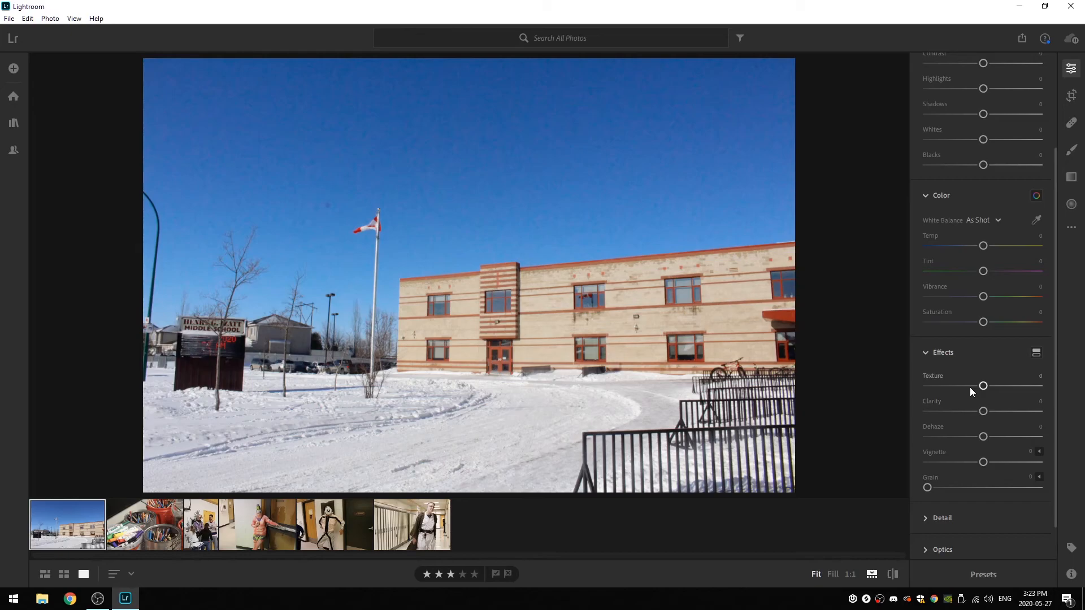
pyautogui.scroll(3, 969, 387)
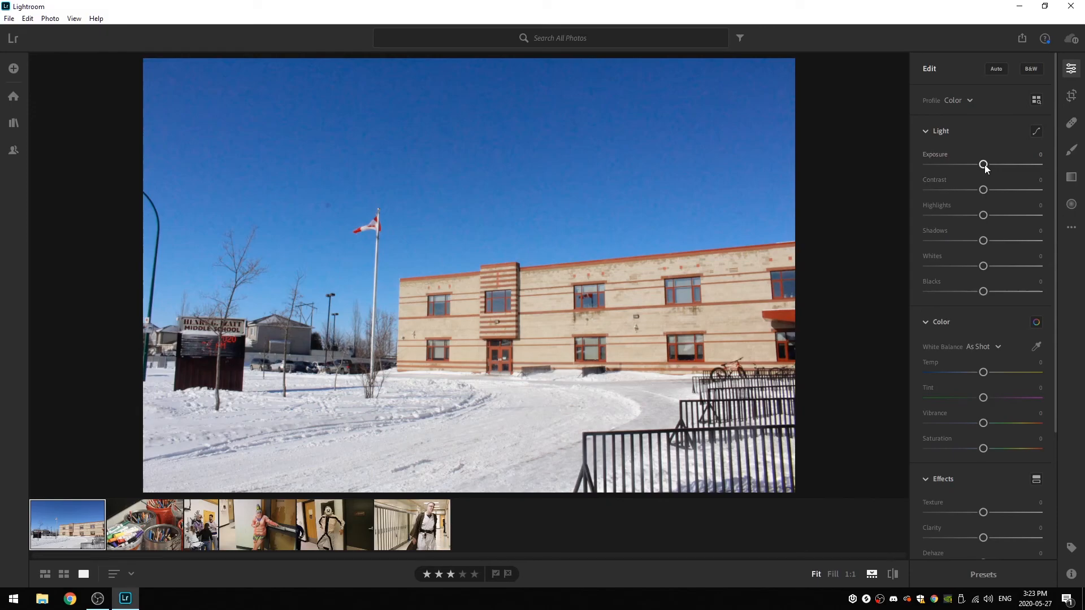
# - Try the Exposure slider on the school building photo without changing its value, and raise Contrast to +43
pyautogui.moveTo(984, 166)
pyautogui.mouseDown()
pyautogui.moveTo(995, 165)
pyautogui.moveTo(959, 171)
pyautogui.moveTo(985, 169)
pyautogui.mouseUp()
pyautogui.moveTo(982, 189)
pyautogui.mouseDown()
pyautogui.moveTo(1015, 191)
pyautogui.moveTo(981, 190)
pyautogui.moveTo(1003, 196)
pyautogui.mouseUp()
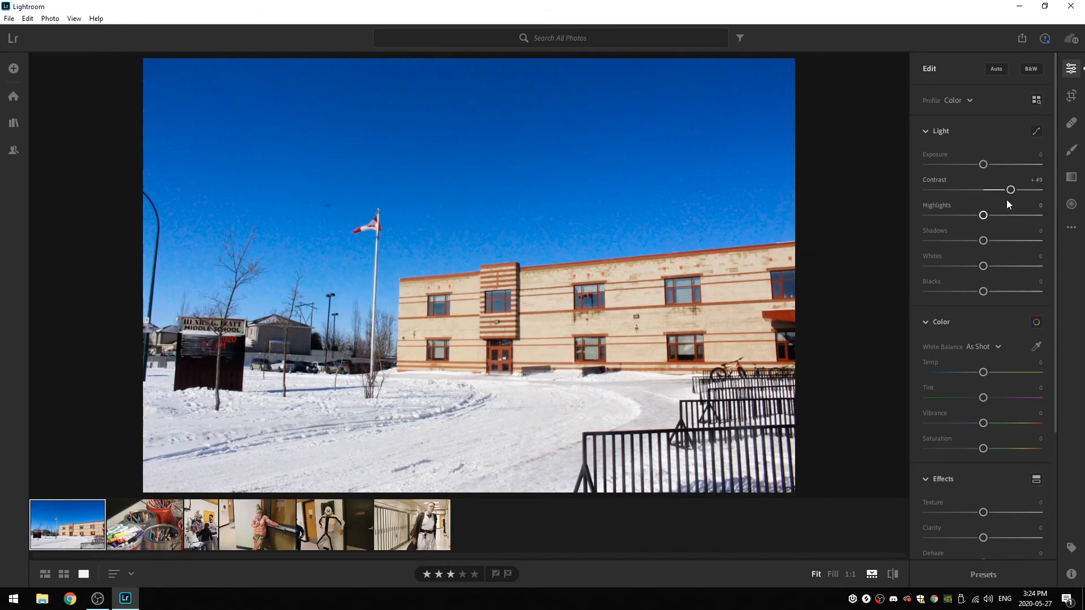
pyautogui.moveTo(1009, 190); pyautogui.dragTo(985, 218)
# - Lower the photo's Highlights to -72 and its Shadows to -8
pyautogui.moveTo(984, 216); pyautogui.dragTo(946, 216)
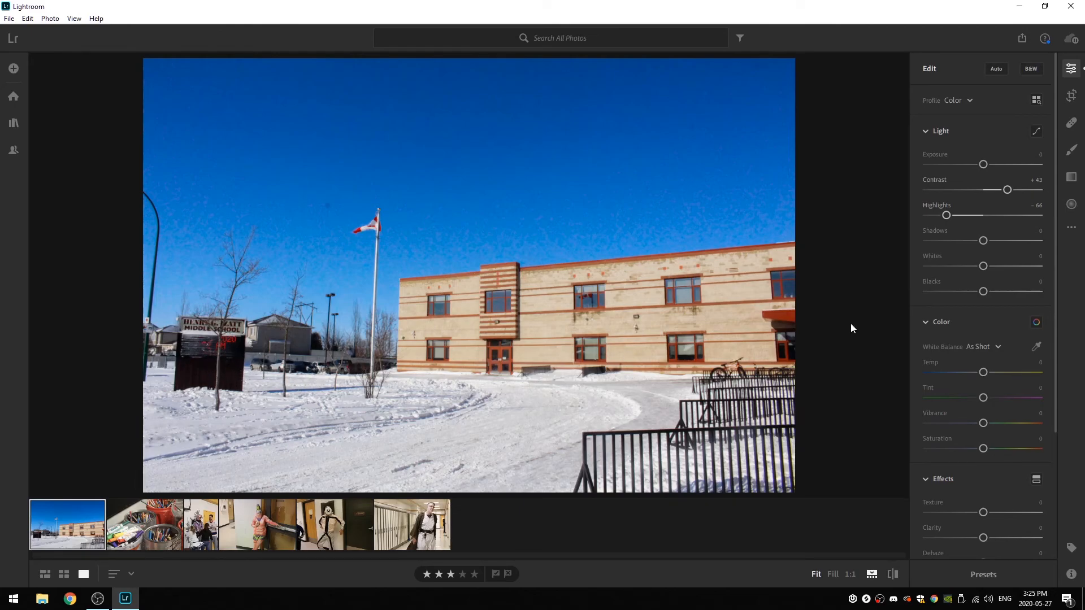
pyautogui.moveTo(981, 244)
pyautogui.mouseDown()
pyautogui.moveTo(1042, 237)
pyautogui.moveTo(977, 242)
pyautogui.moveTo(985, 255)
pyautogui.mouseUp()
pyautogui.moveTo(948, 215)
pyautogui.mouseDown()
pyautogui.moveTo(986, 217)
pyautogui.moveTo(942, 218)
pyautogui.mouseUp()
pyautogui.moveTo(985, 242)
pyautogui.mouseDown()
pyautogui.moveTo(968, 244)
pyautogui.moveTo(1003, 244)
pyautogui.moveTo(983, 250)
pyautogui.mouseUp()
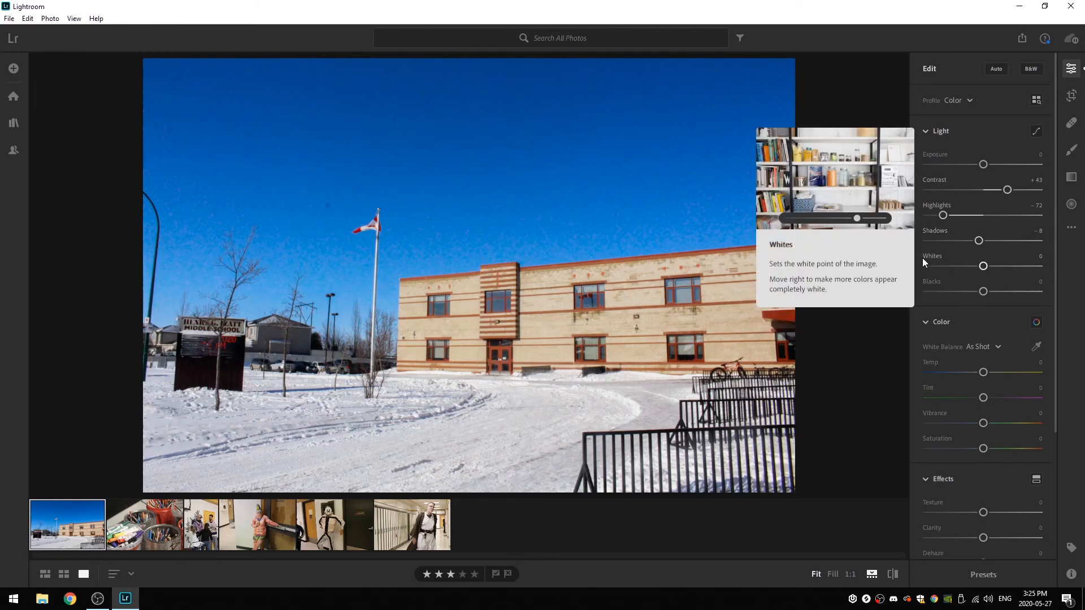
# - Try the Whites slider at its extremes of +100 and -100, resetting it to 0 after each trial
pyautogui.moveTo(983, 266); pyautogui.dragTo(1060, 270)
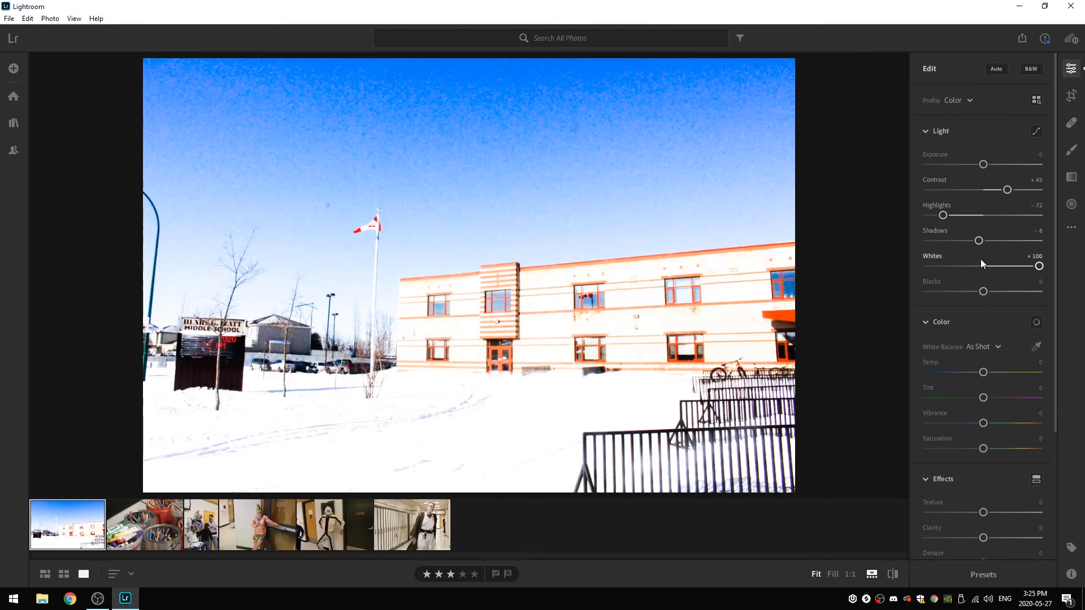
pyautogui.doubleClick(1040, 266)
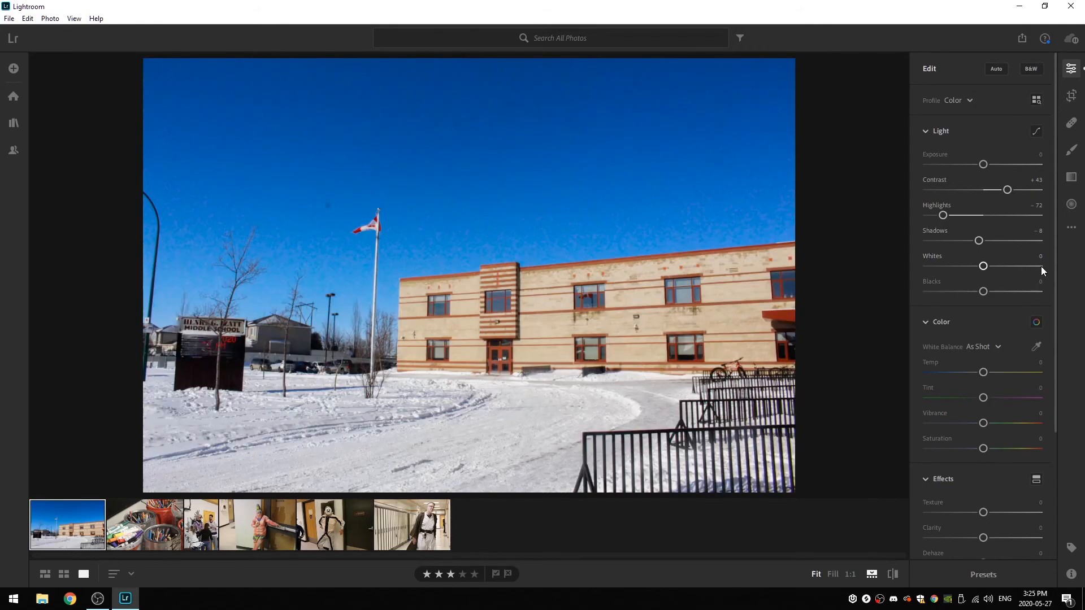
pyautogui.moveTo(983, 267); pyautogui.dragTo(973, 266)
pyautogui.doubleClick(975, 266)
pyautogui.click(983, 266)
pyautogui.moveTo(982, 267); pyautogui.dragTo(1050, 269)
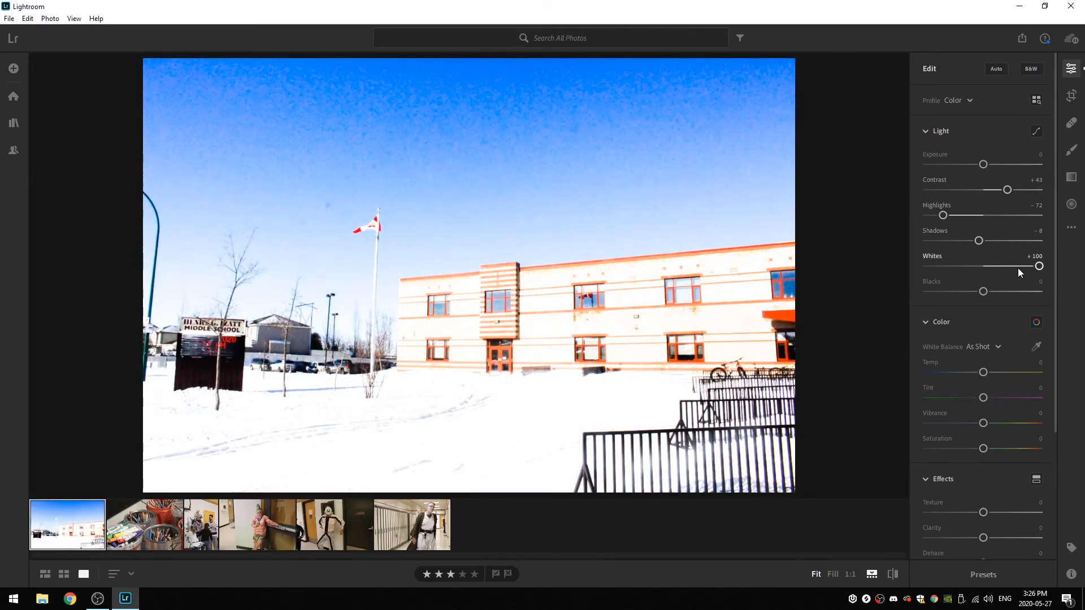
pyautogui.moveTo(1040, 267); pyautogui.dragTo(908, 268)
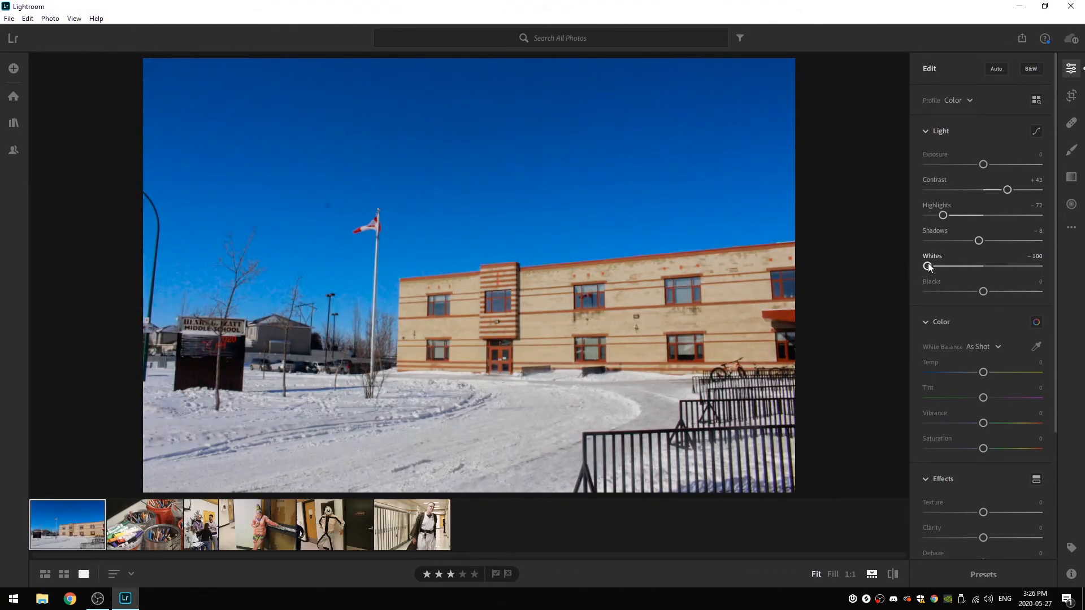
pyautogui.doubleClick(927, 267)
pyautogui.click(1037, 256)
# - Set Whites to -9 and Blacks to -41, and collapse the Light section
pyautogui.moveTo(983, 266)
pyautogui.mouseDown()
pyautogui.moveTo(964, 270)
pyautogui.moveTo(992, 272)
pyautogui.moveTo(979, 274)
pyautogui.mouseUp()
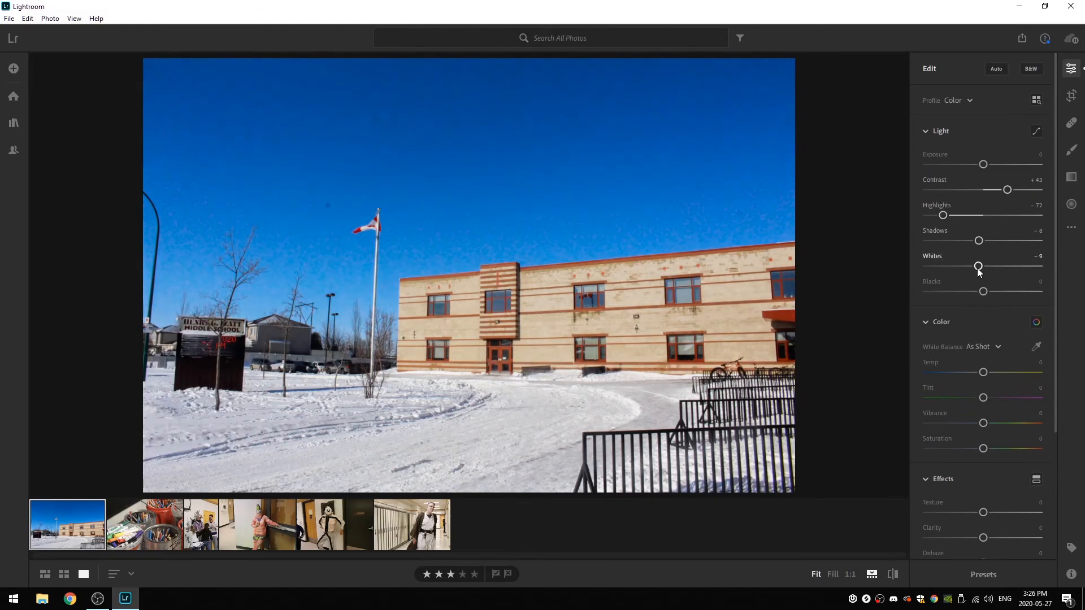
pyautogui.moveTo(982, 291)
pyautogui.mouseDown()
pyautogui.moveTo(1039, 294)
pyautogui.moveTo(883, 317)
pyautogui.moveTo(1014, 304)
pyautogui.moveTo(895, 300)
pyautogui.moveTo(885, 307)
pyautogui.moveTo(1047, 296)
pyautogui.moveTo(956, 300)
pyautogui.moveTo(971, 305)
pyautogui.mouseUp()
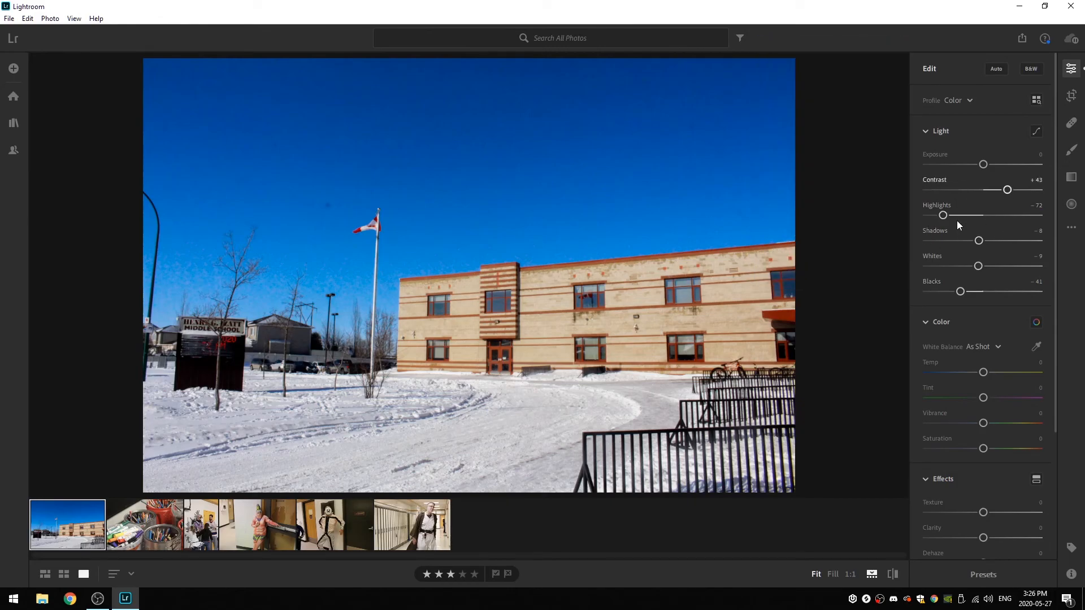
pyautogui.click(926, 131)
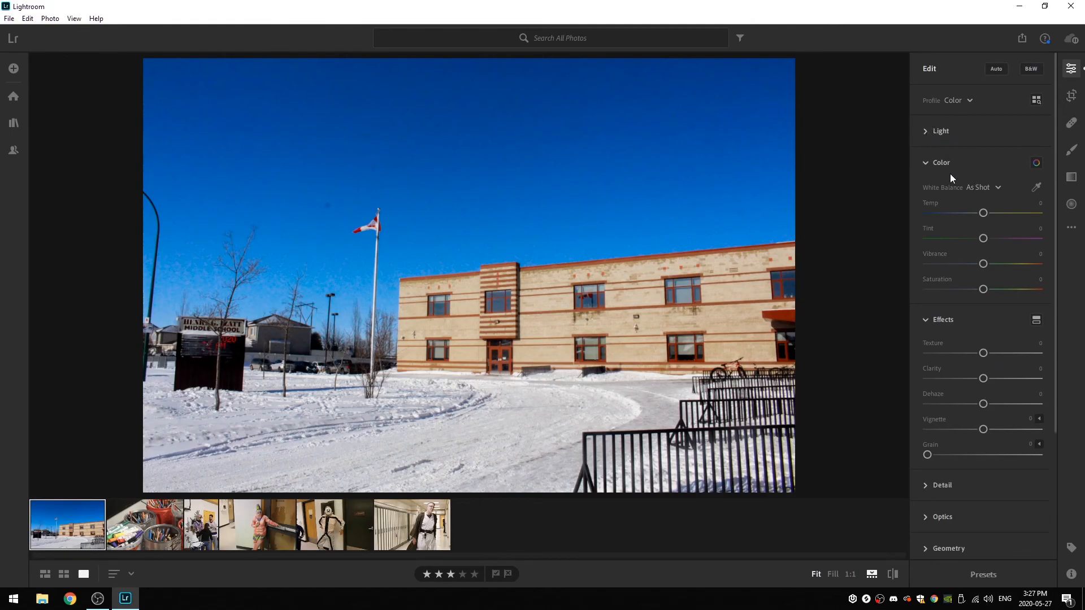
pyautogui.click(927, 131)
pyautogui.click(926, 132)
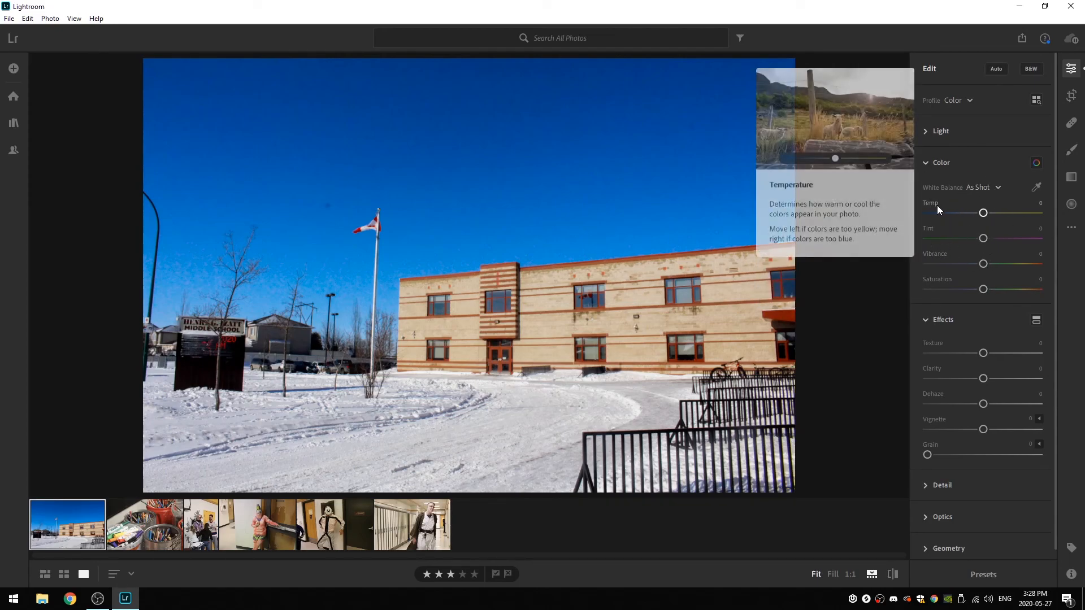
# - Try cooling the photo with Temp at -63 and -100, and bring it back to -12
pyautogui.moveTo(931, 206)
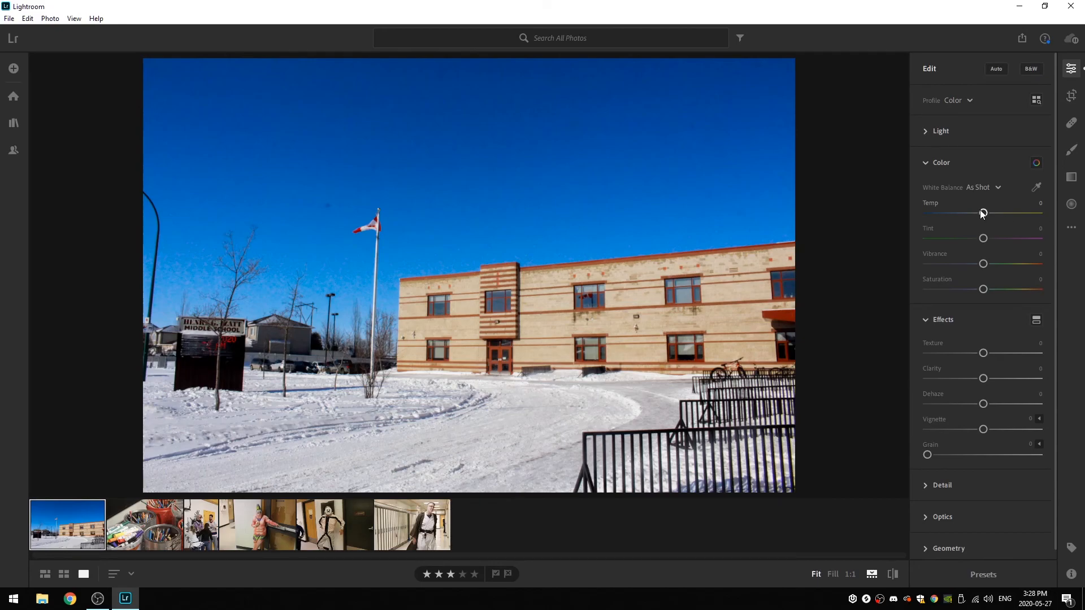
pyautogui.moveTo(982, 213); pyautogui.dragTo(947, 219)
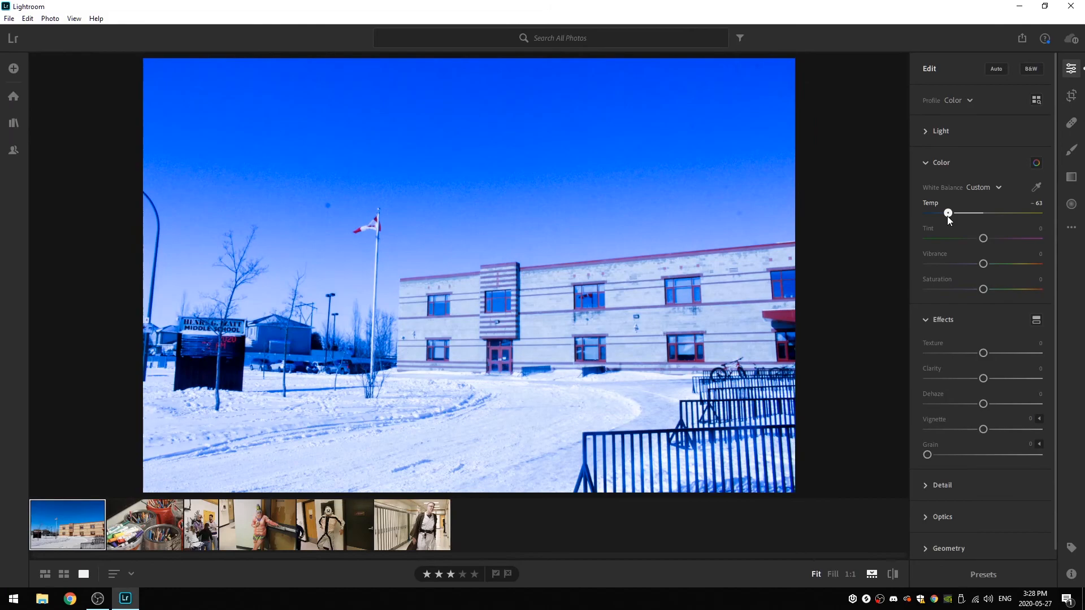
pyautogui.moveTo(947, 216); pyautogui.dragTo(913, 219)
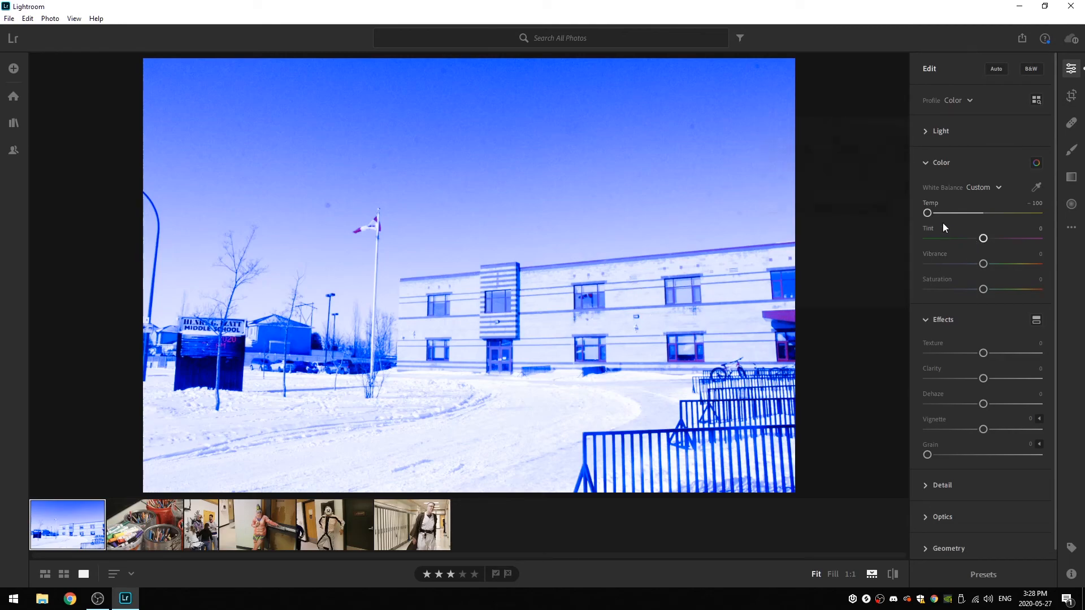
pyautogui.moveTo(929, 213); pyautogui.dragTo(977, 216)
pyautogui.doubleClick(982, 212)
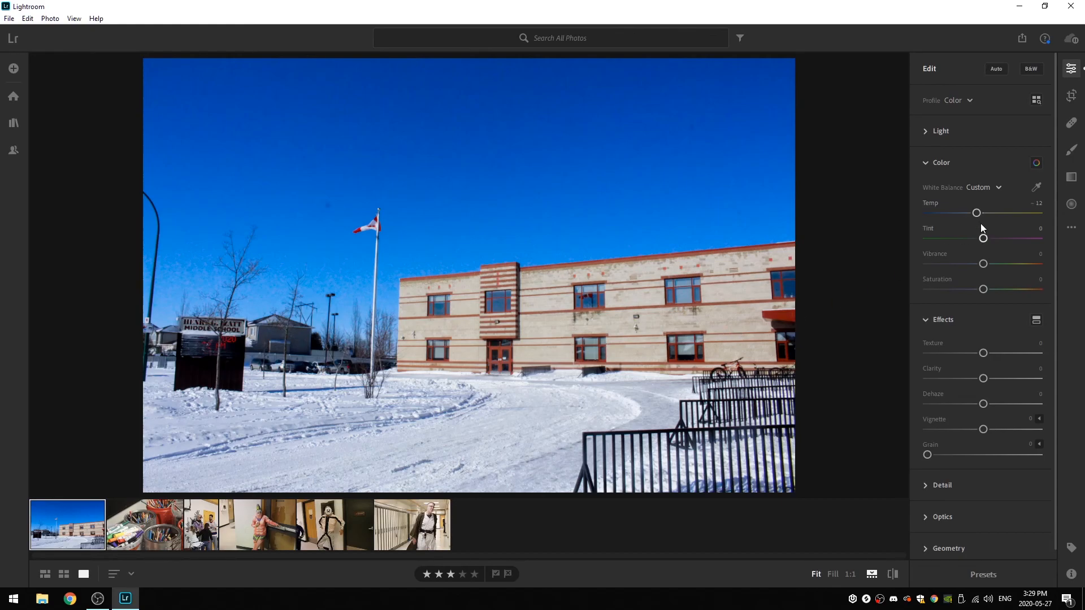
# - Try small white balance changes, with Temp at -11 and Tint shifted toward magenta at about +26
pyautogui.moveTo(982, 238); pyautogui.dragTo(974, 239)
pyautogui.doubleClick(926, 232)
pyautogui.moveTo(982, 238)
pyautogui.mouseDown()
pyautogui.moveTo(1009, 238)
pyautogui.moveTo(982, 240)
pyautogui.mouseUp()
pyautogui.moveTo(976, 213)
pyautogui.mouseDown()
pyautogui.moveTo(897, 221)
pyautogui.moveTo(980, 220)
pyautogui.mouseUp()
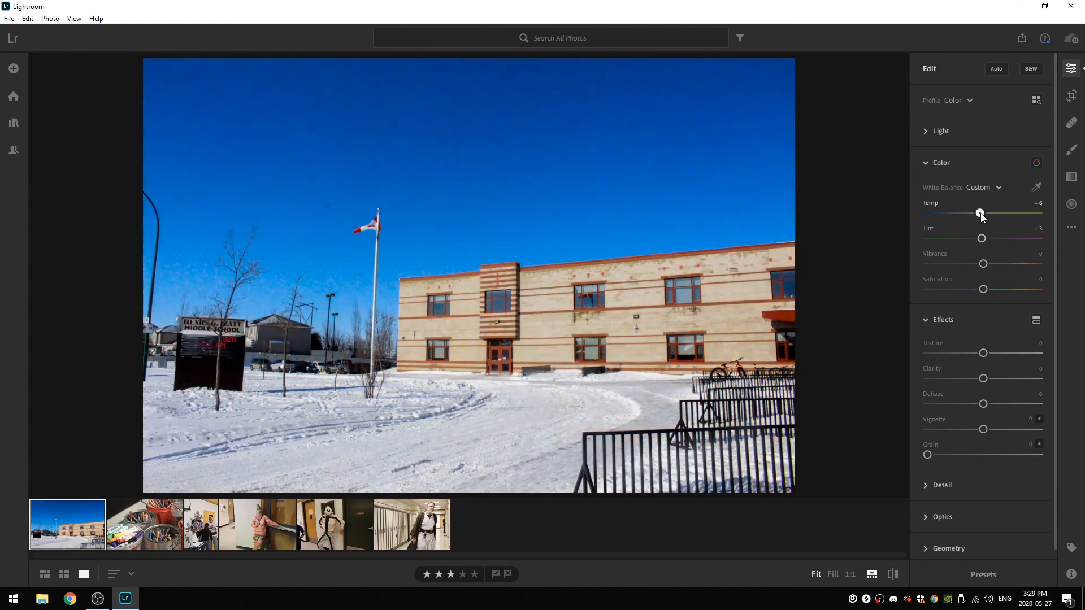
pyautogui.moveTo(978, 214); pyautogui.dragTo(976, 213)
pyautogui.moveTo(983, 241); pyautogui.dragTo(998, 238)
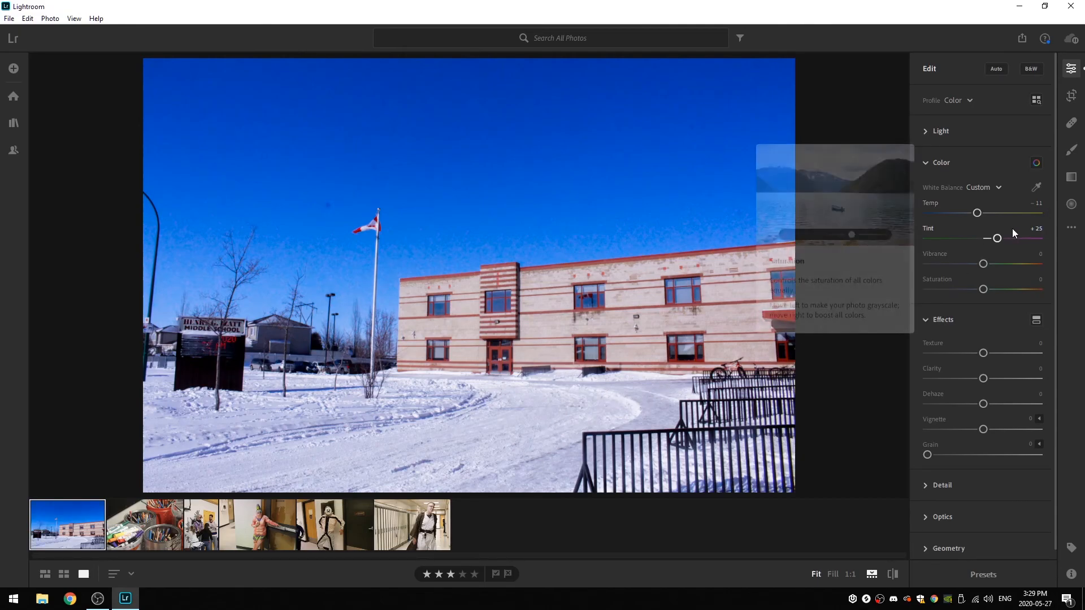
pyautogui.moveTo(998, 236); pyautogui.dragTo(995, 238)
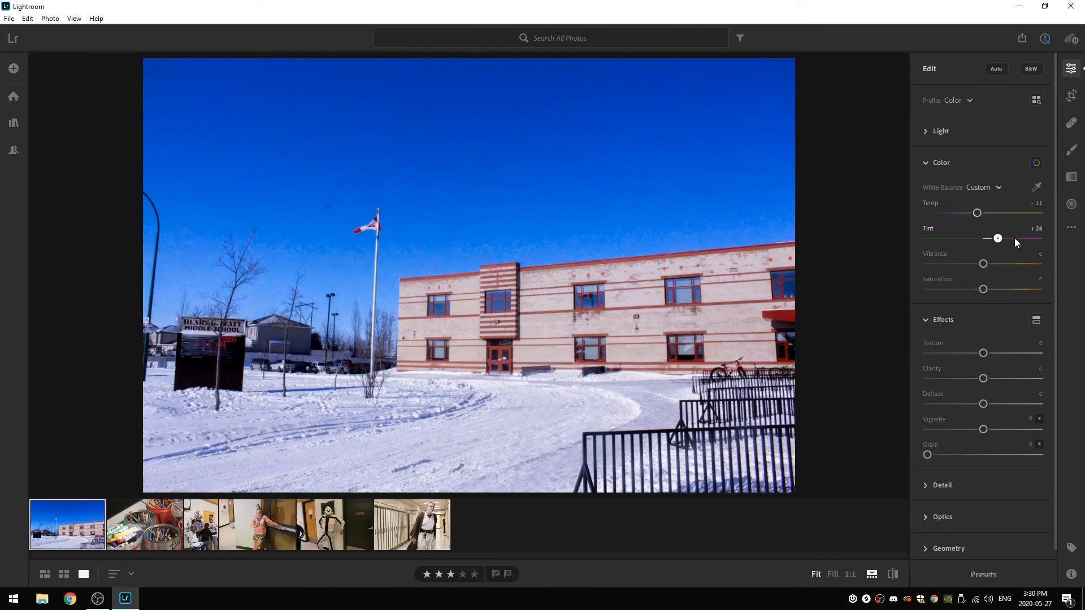
# - Try the extreme combination of Tint +100 and Temp -100, and return them to +23 and -19
pyautogui.moveTo(1006, 238); pyautogui.dragTo(1039, 237)
pyautogui.moveTo(978, 214); pyautogui.dragTo(857, 234)
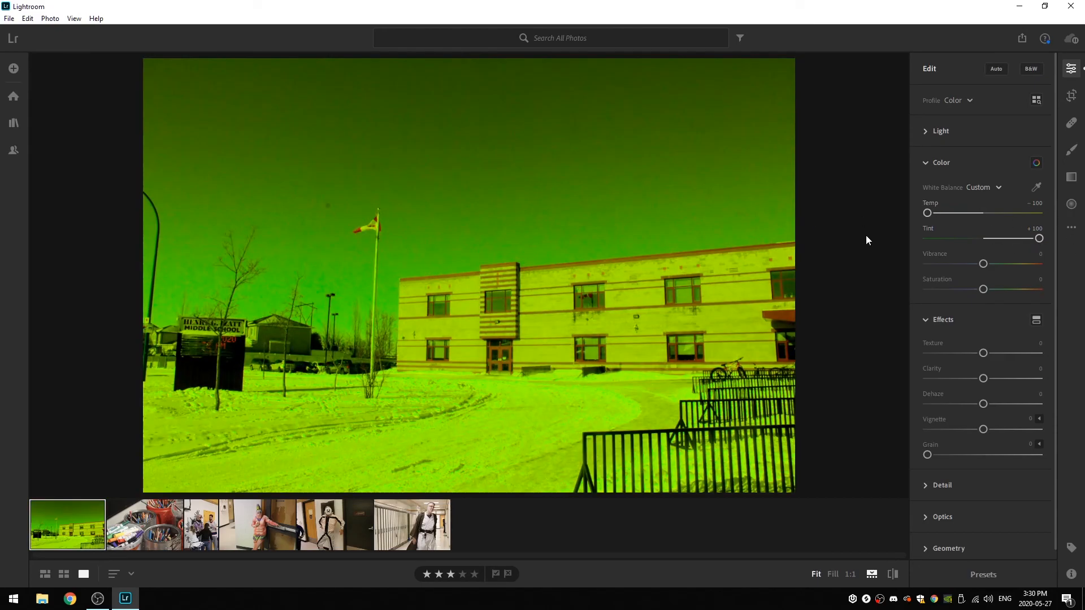
pyautogui.moveTo(930, 212); pyautogui.dragTo(972, 212)
pyautogui.moveTo(1041, 237); pyautogui.dragTo(995, 239)
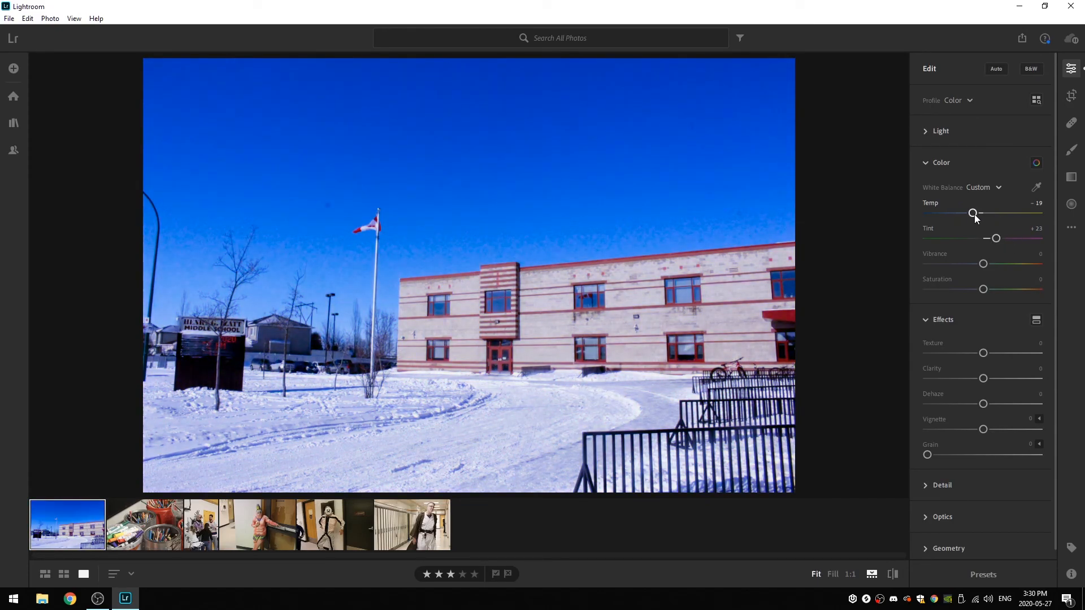
# - Fine-tune the white balance to Temp -15 and Tint +12, reading the Vibrance and Saturation explanations
pyautogui.moveTo(972, 213); pyautogui.dragTo(974, 213)
pyautogui.moveTo(994, 242); pyautogui.dragTo(990, 239)
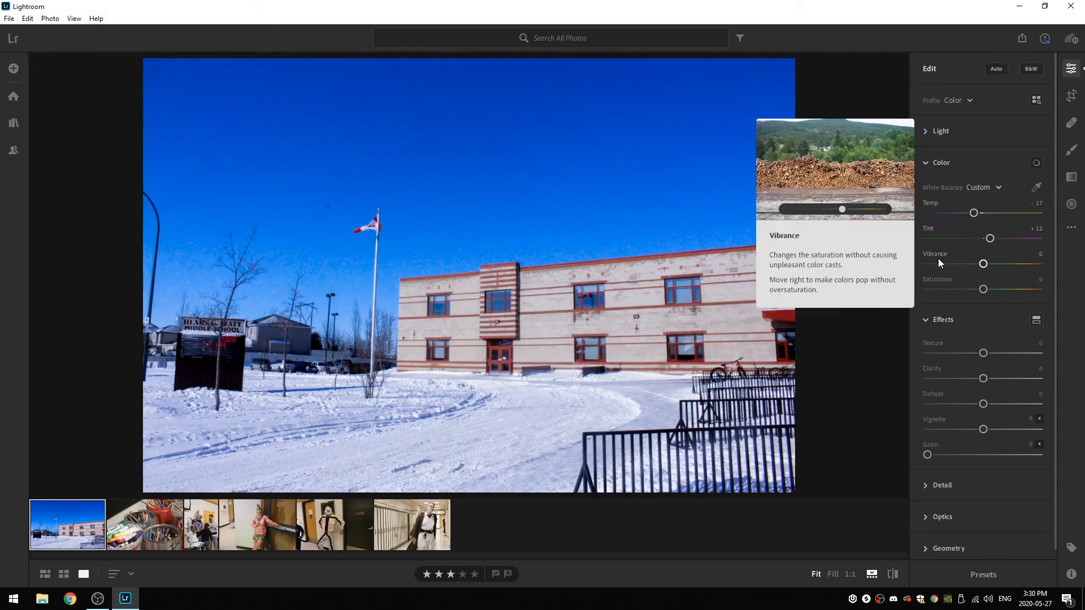
pyautogui.scroll(-1, 946, 252)
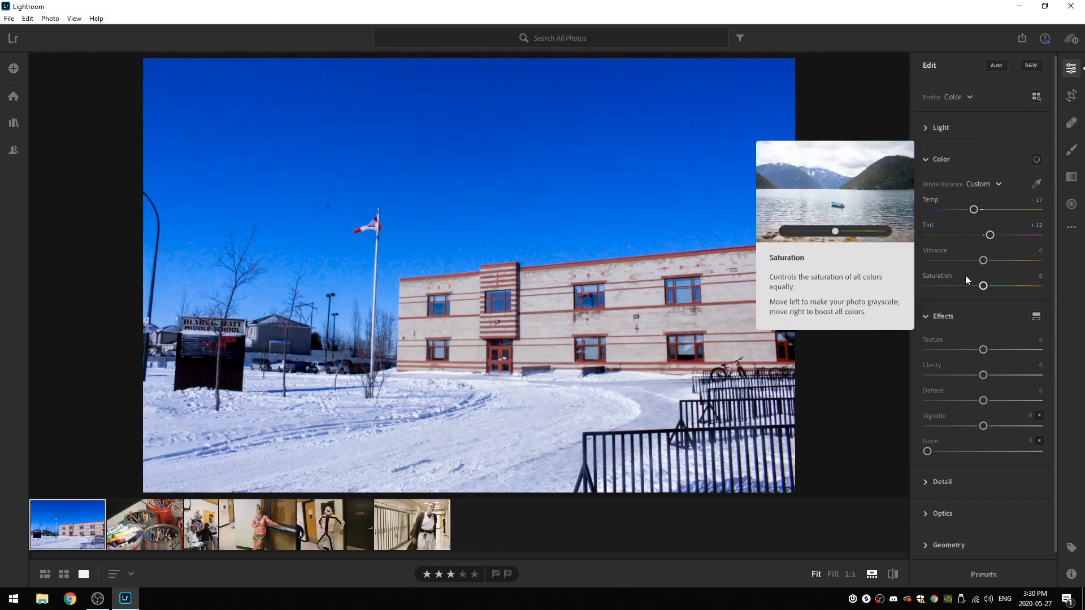
pyautogui.moveTo(972, 210); pyautogui.dragTo(974, 209)
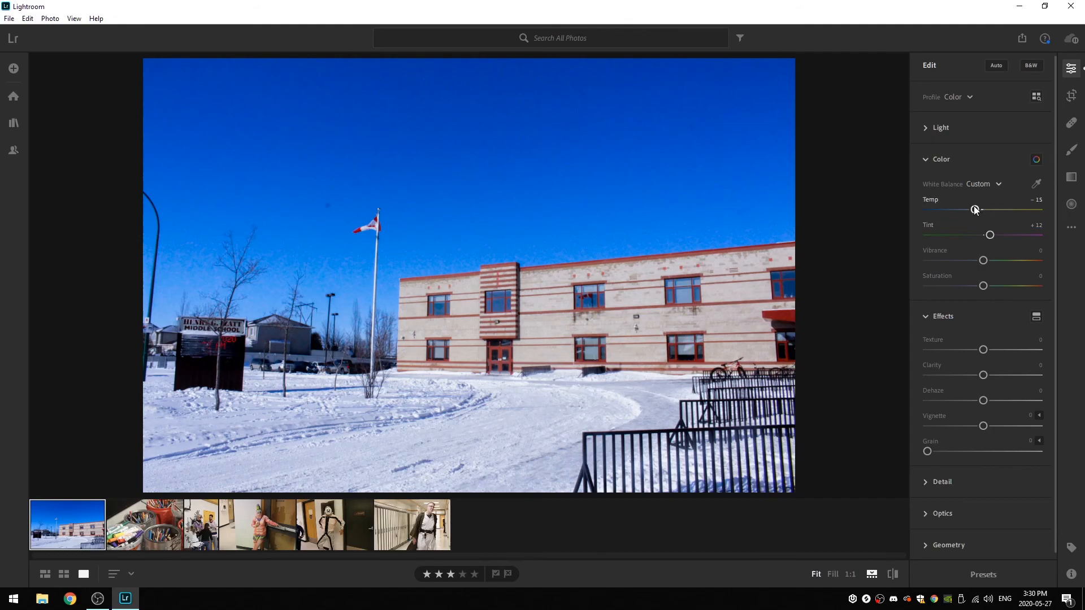
# - Fine-tune the white balance to Temp -18 and Tint +8, and try Saturation at +100, -100 and +14 before resetting it
pyautogui.moveTo(970, 209)
pyautogui.mouseDown()
pyautogui.moveTo(987, 235)
pyautogui.moveTo(973, 210)
pyautogui.mouseUp()
pyautogui.moveTo(983, 286); pyautogui.dragTo(1047, 291)
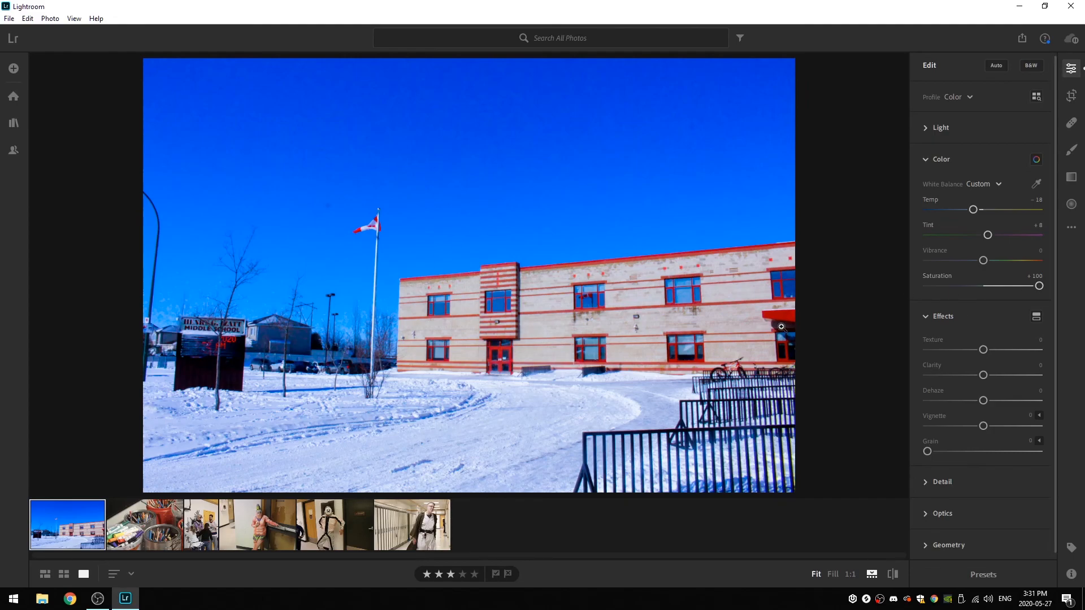
pyautogui.moveTo(1039, 287); pyautogui.dragTo(904, 290)
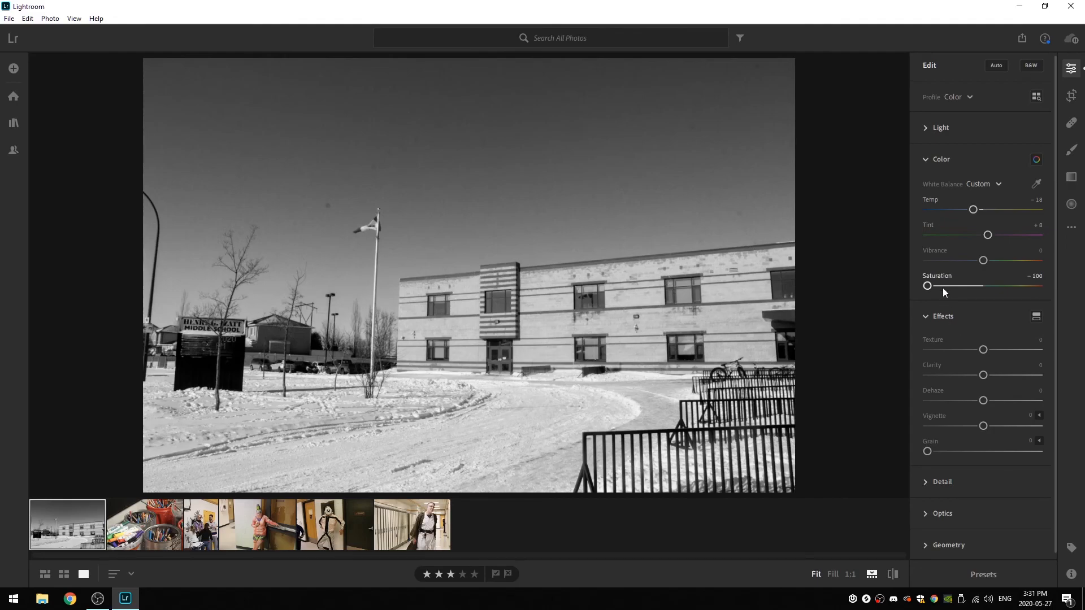
pyautogui.moveTo(928, 285)
pyautogui.mouseDown()
pyautogui.moveTo(957, 286)
pyautogui.moveTo(946, 286)
pyautogui.mouseUp()
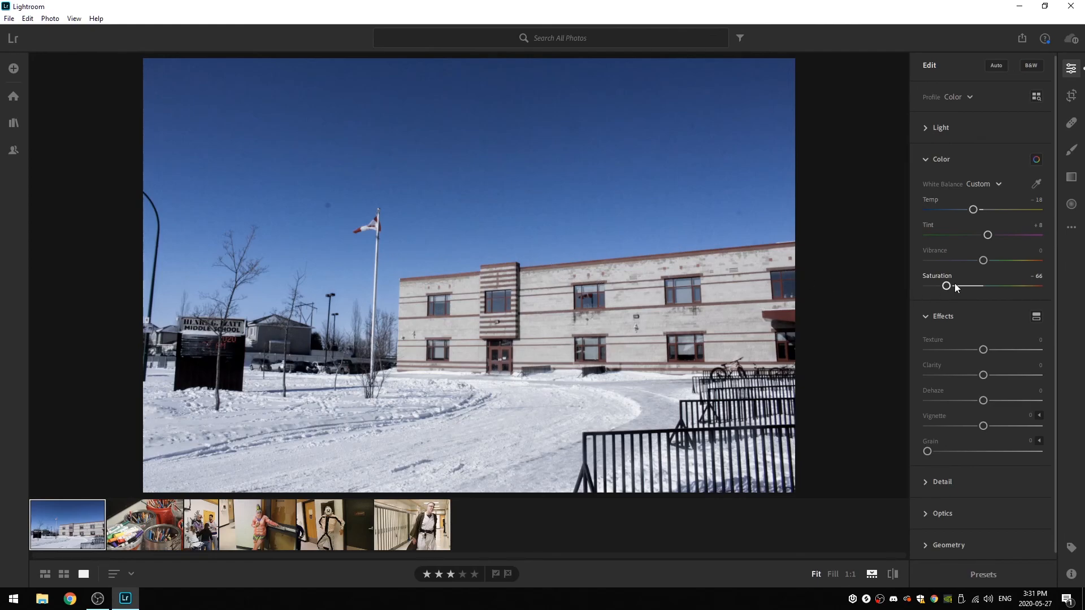
pyautogui.moveTo(947, 286); pyautogui.dragTo(989, 287)
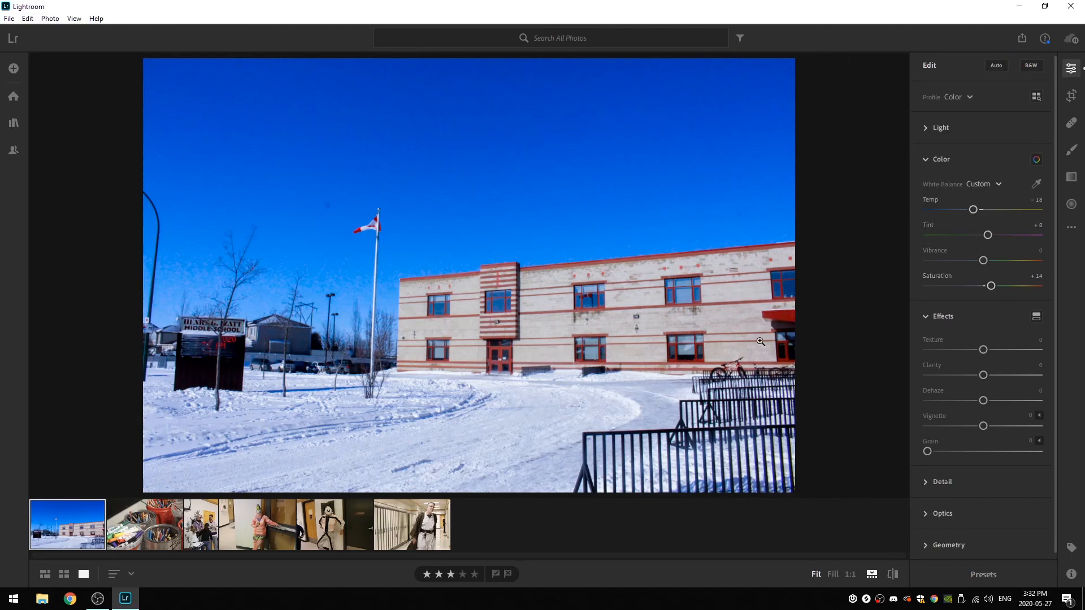
pyautogui.moveTo(990, 285)
pyautogui.mouseDown()
pyautogui.moveTo(1075, 288)
pyautogui.moveTo(991, 286)
pyautogui.mouseUp()
pyautogui.doubleClick(991, 285)
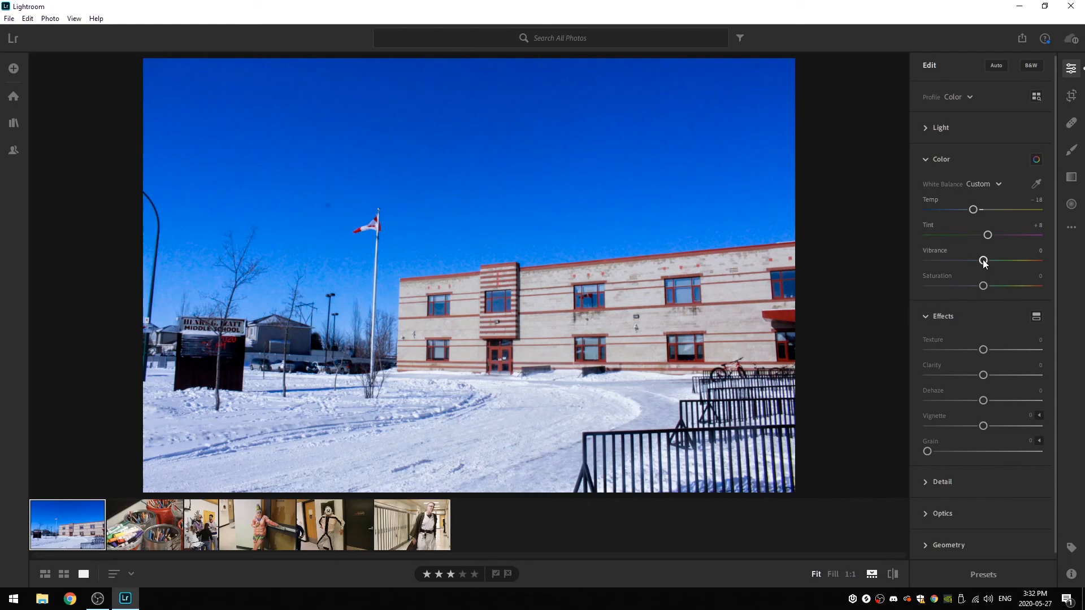
# - Try the photo's Vibrance at +54 and +93, and then lower it through -59 and -65 to -100
pyautogui.moveTo(983, 261); pyautogui.dragTo(1014, 261)
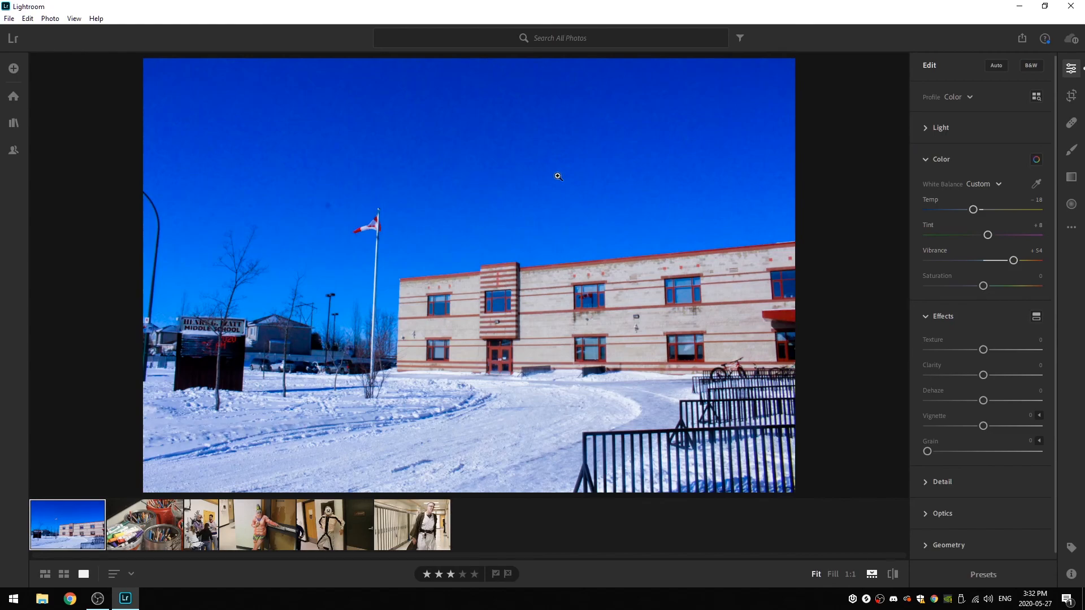
pyautogui.moveTo(1014, 260); pyautogui.dragTo(1017, 259)
pyautogui.moveTo(1015, 261); pyautogui.dragTo(1048, 260)
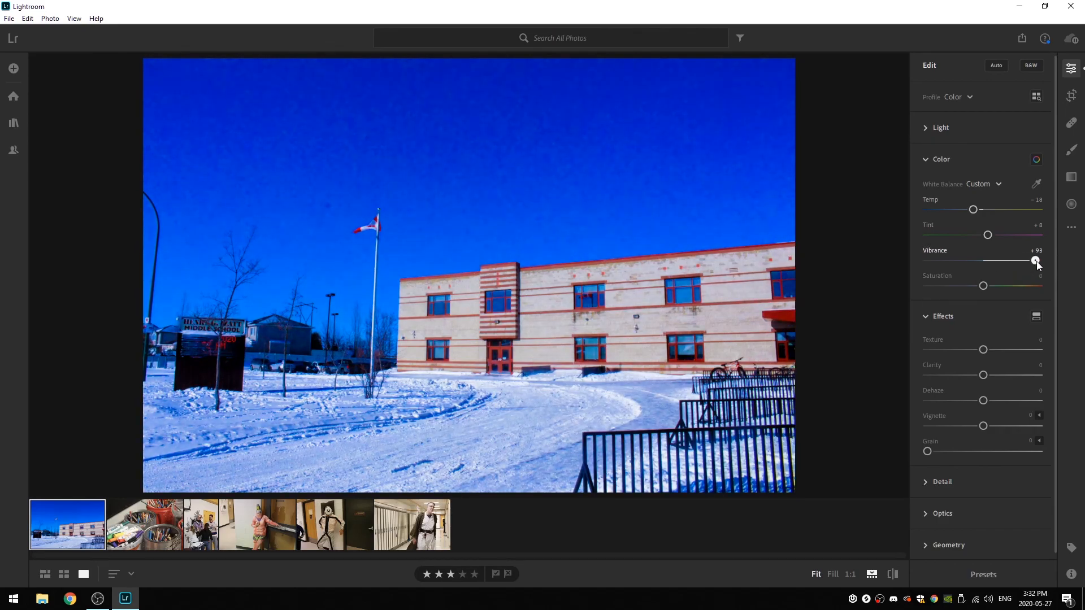
pyautogui.moveTo(1039, 263); pyautogui.dragTo(952, 264)
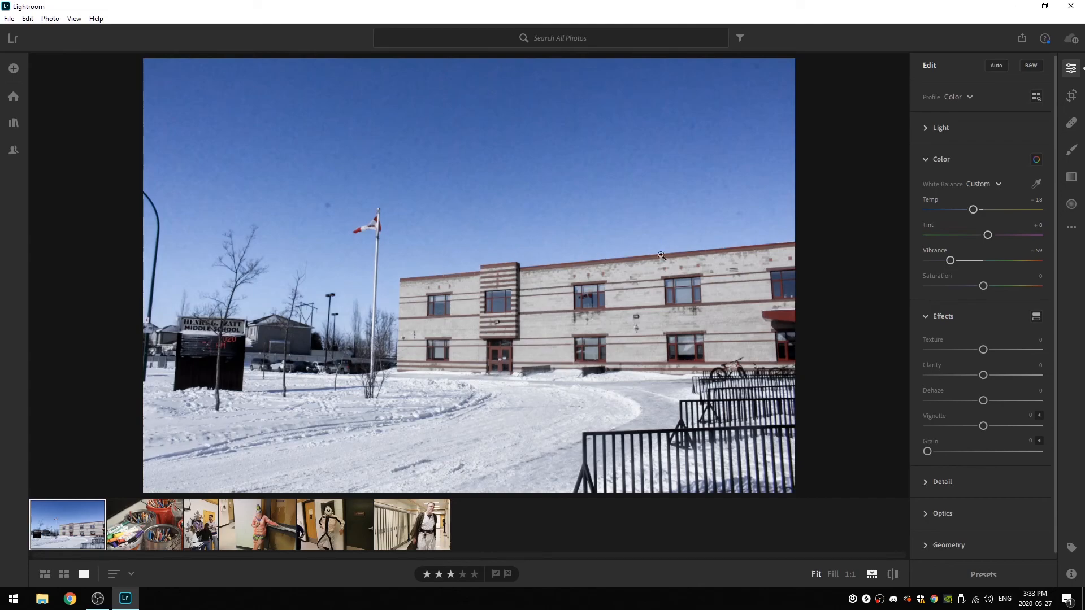
pyautogui.moveTo(951, 260)
pyautogui.mouseDown()
pyautogui.moveTo(941, 260)
pyautogui.moveTo(956, 266)
pyautogui.mouseUp()
pyautogui.moveTo(953, 259); pyautogui.dragTo(946, 260)
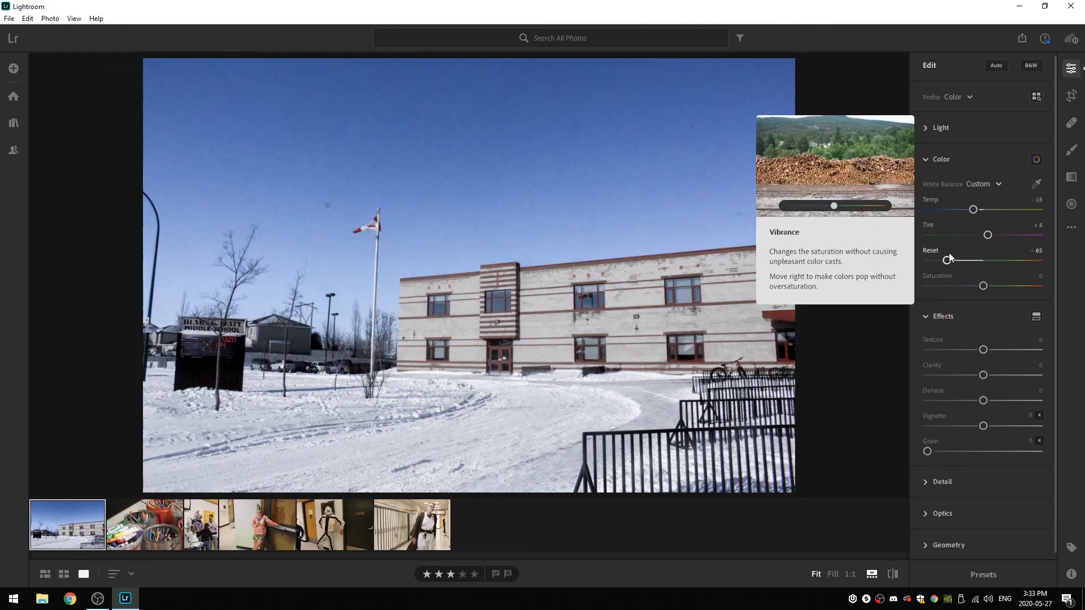
pyautogui.click(927, 261)
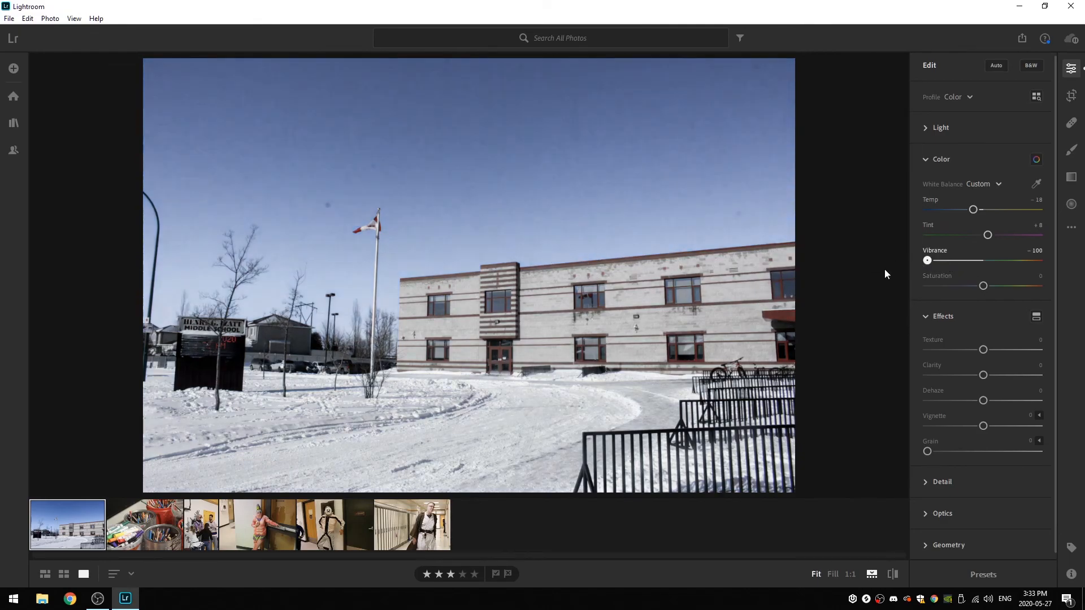
# - Set Vibrance and Saturation both to +9, and read the explanations of the Texture and Clarity effects
pyautogui.moveTo(927, 260); pyautogui.dragTo(988, 287)
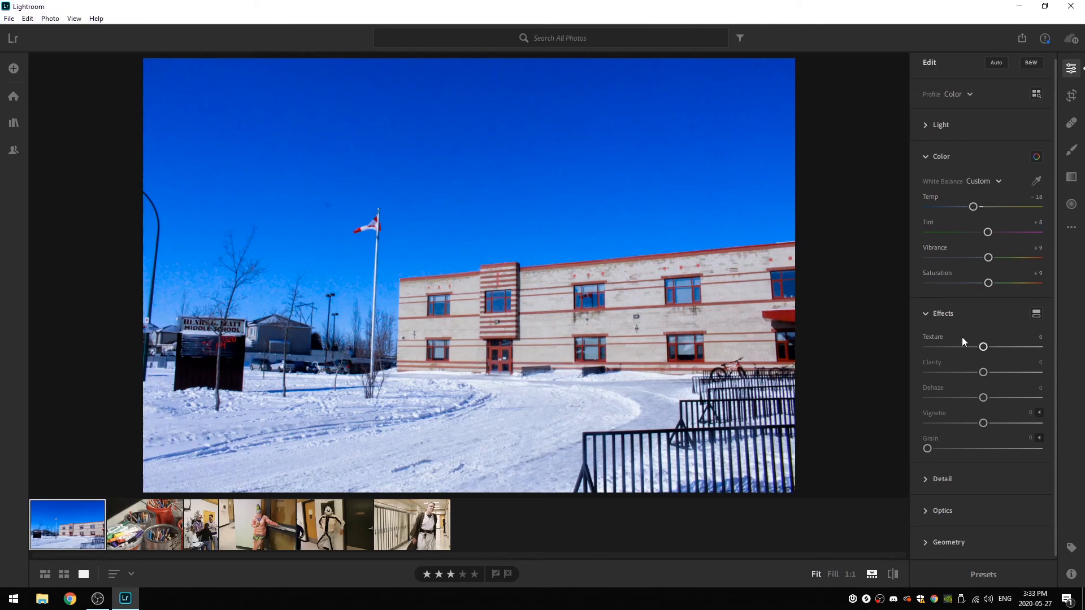
pyautogui.scroll(-1, 947, 325)
pyautogui.moveTo(936, 336)
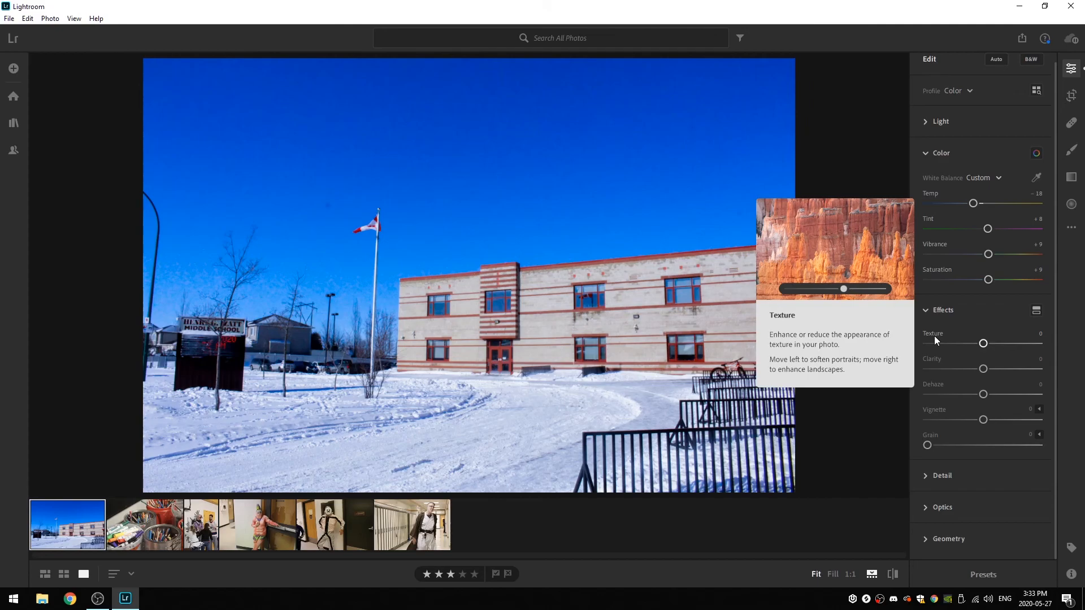
pyautogui.moveTo(940, 366)
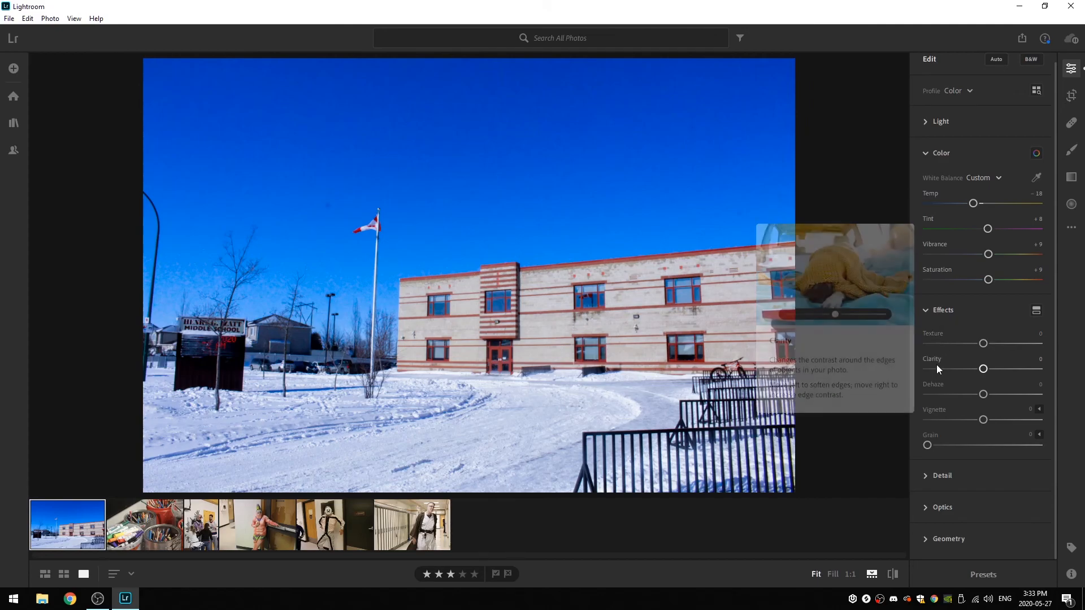
pyautogui.moveTo(934, 440)
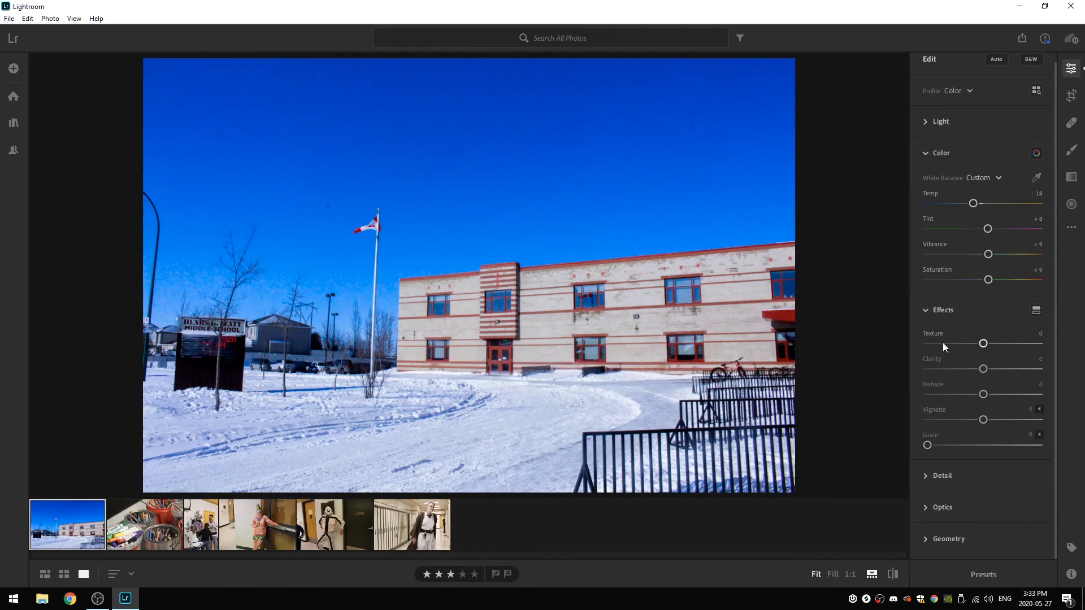
# - Try Texture at +83 and -58 on the school photo, and settle on +13
pyautogui.moveTo(983, 346); pyautogui.dragTo(1029, 343)
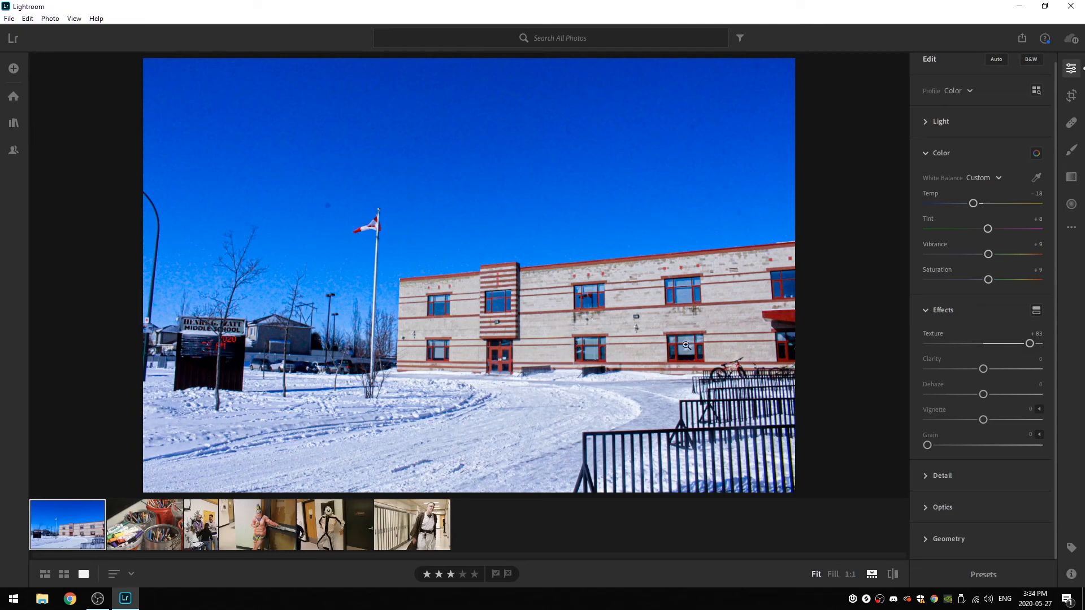
pyautogui.moveTo(1030, 344); pyautogui.dragTo(951, 346)
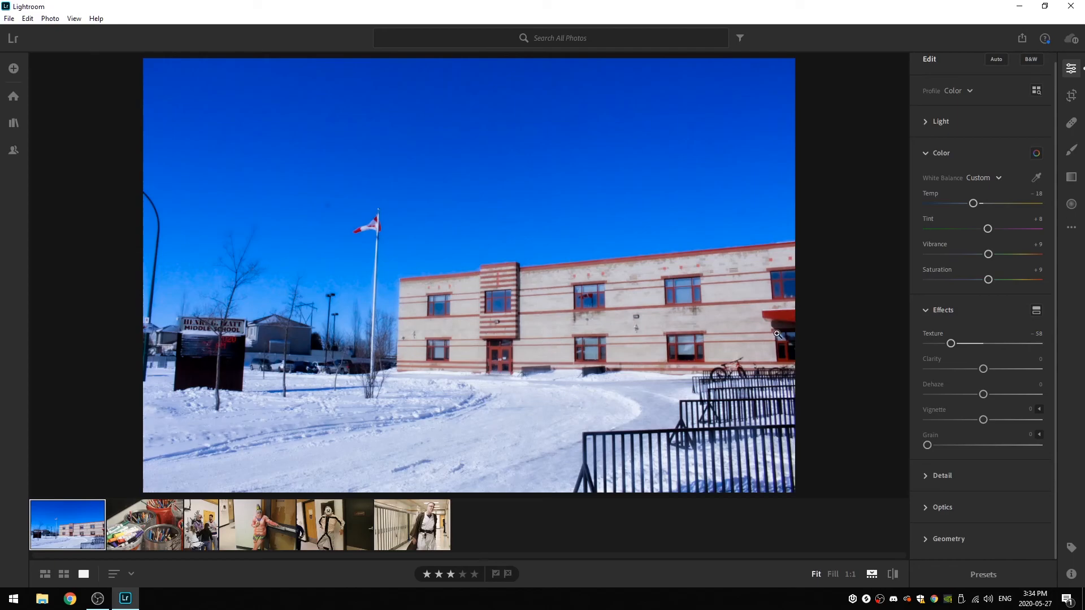
pyautogui.moveTo(955, 342); pyautogui.dragTo(991, 343)
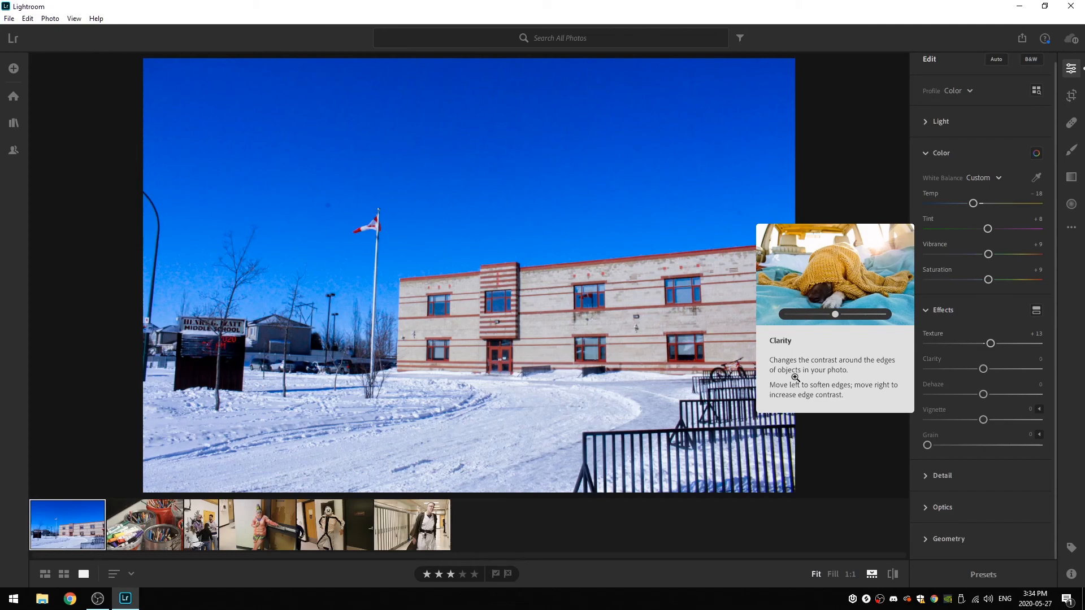
# - Try Clarity at +22 and -31 to compare edge contrast, and settle on +20
pyautogui.moveTo(983, 369)
pyautogui.mouseDown()
pyautogui.moveTo(1019, 369)
pyautogui.moveTo(934, 378)
pyautogui.moveTo(998, 379)
pyautogui.moveTo(1005, 368)
pyautogui.moveTo(995, 369)
pyautogui.mouseUp()
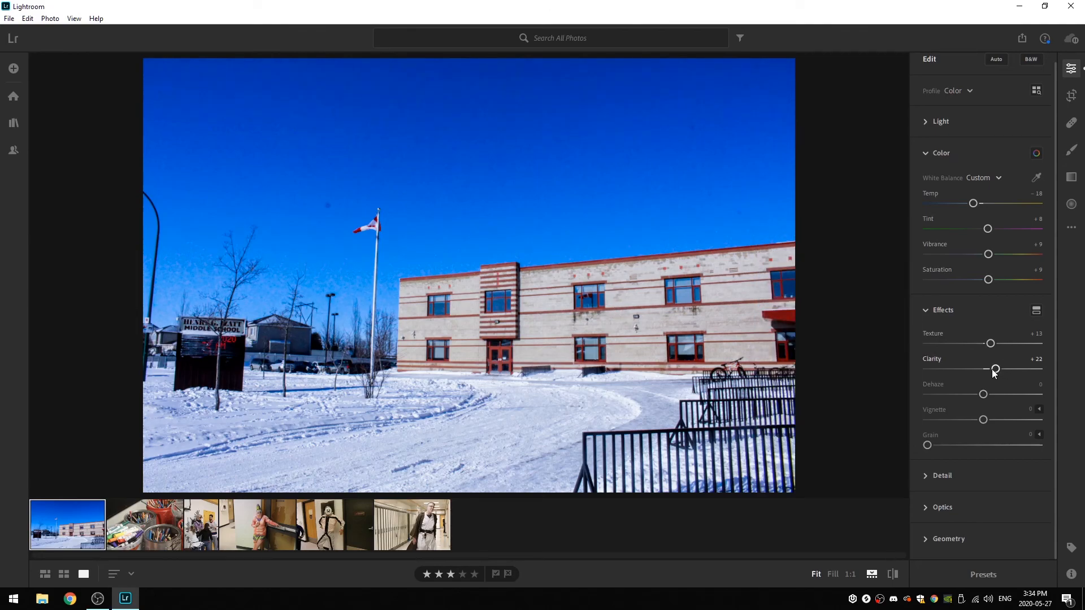
pyautogui.moveTo(995, 370); pyautogui.dragTo(966, 369)
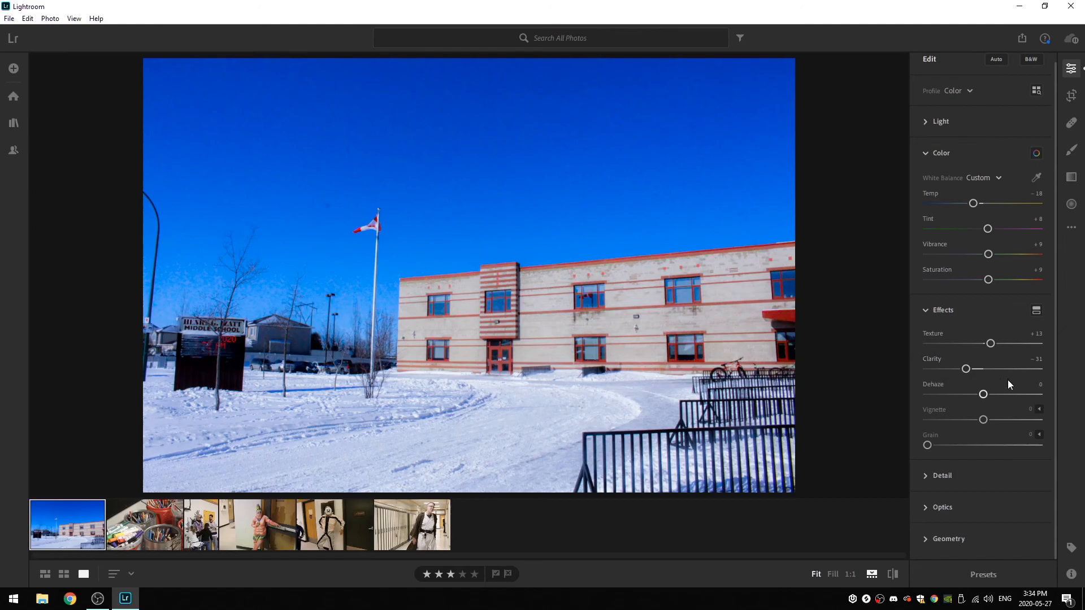
pyautogui.moveTo(966, 369); pyautogui.dragTo(994, 369)
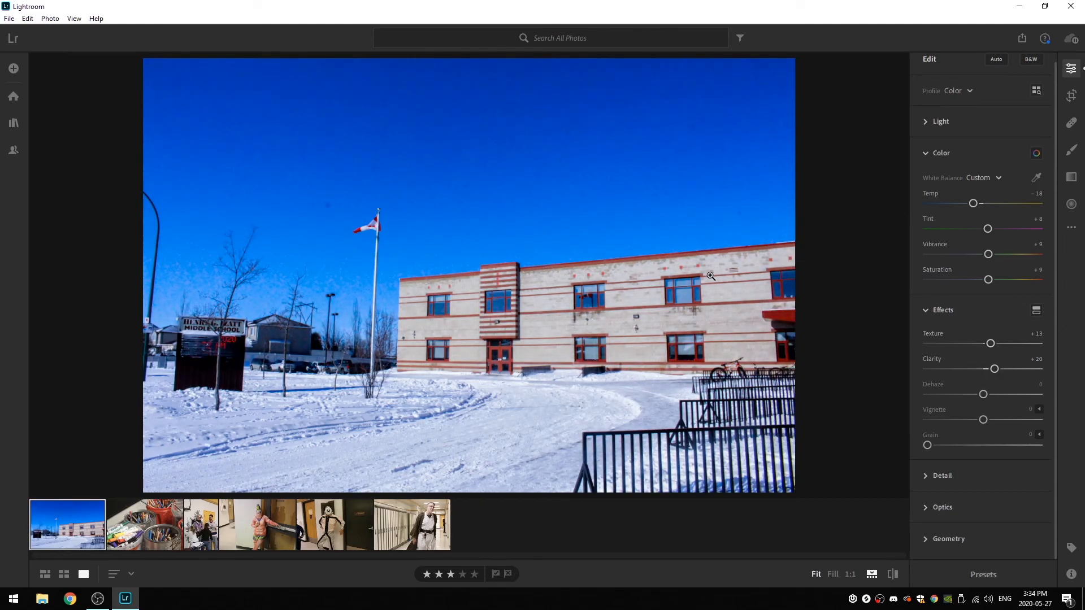
# - Try Dehaze at -100 and a dark Vignette at -35, resetting each to 0
pyautogui.moveTo(957, 387)
pyautogui.moveTo(983, 396); pyautogui.dragTo(916, 398)
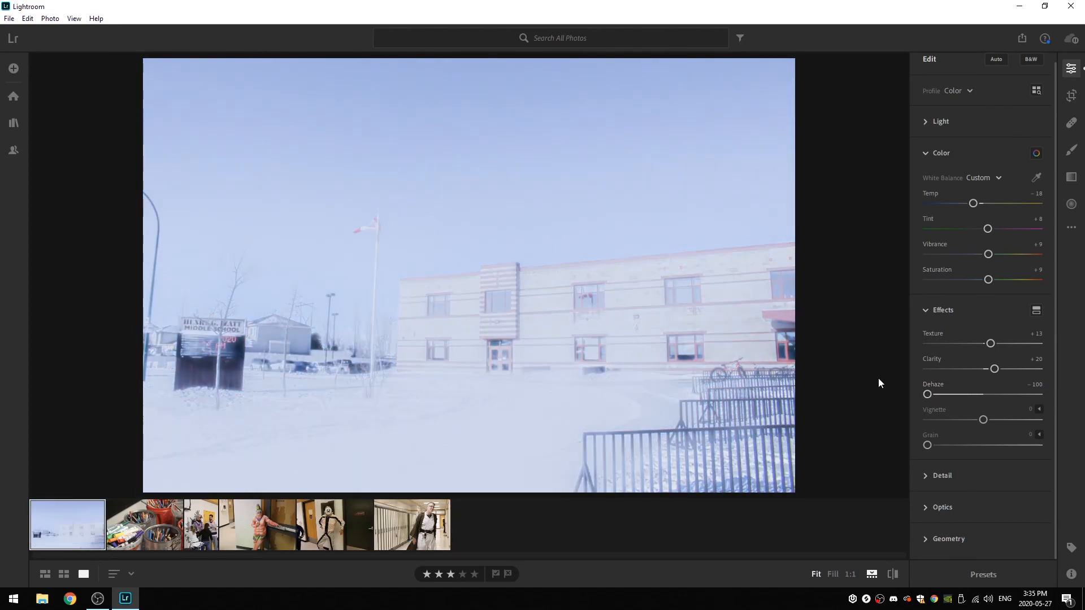
pyautogui.moveTo(927, 393); pyautogui.dragTo(929, 392)
pyautogui.doubleClick(928, 394)
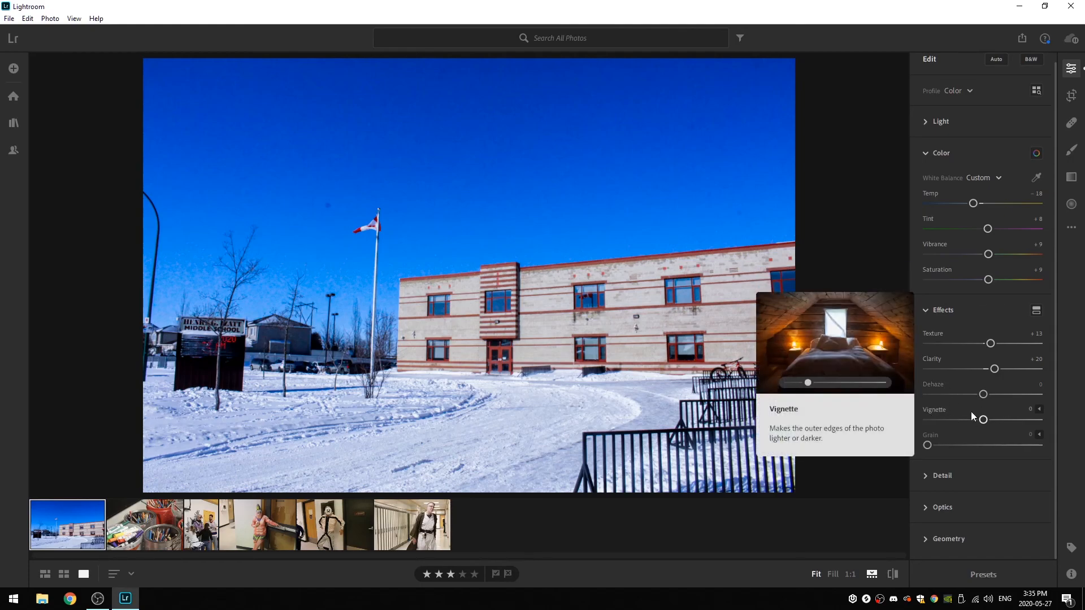
pyautogui.moveTo(983, 420); pyautogui.dragTo(964, 438)
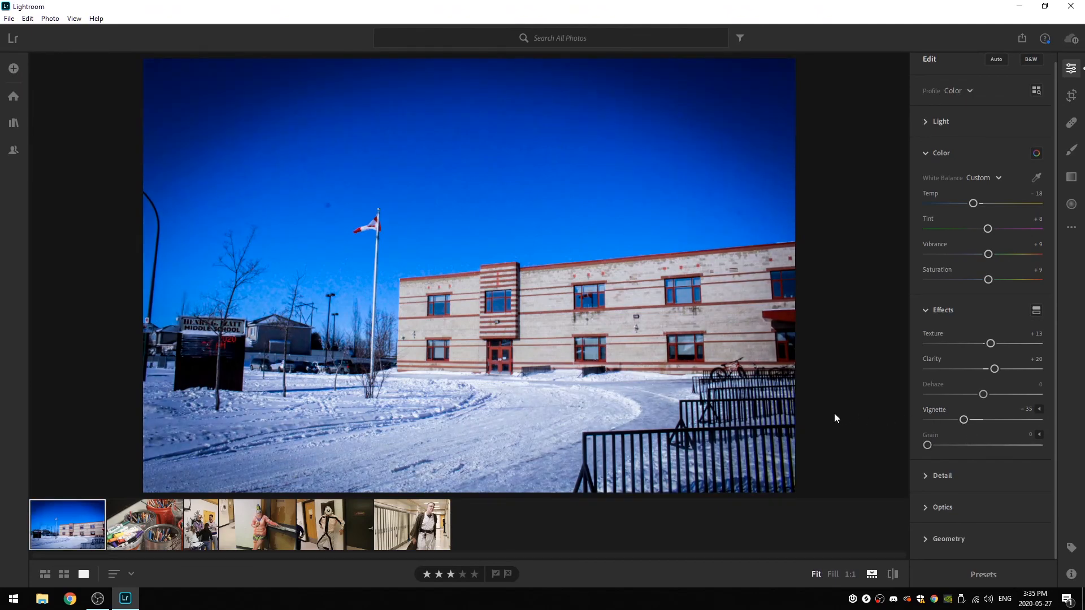
pyautogui.doubleClick(963, 420)
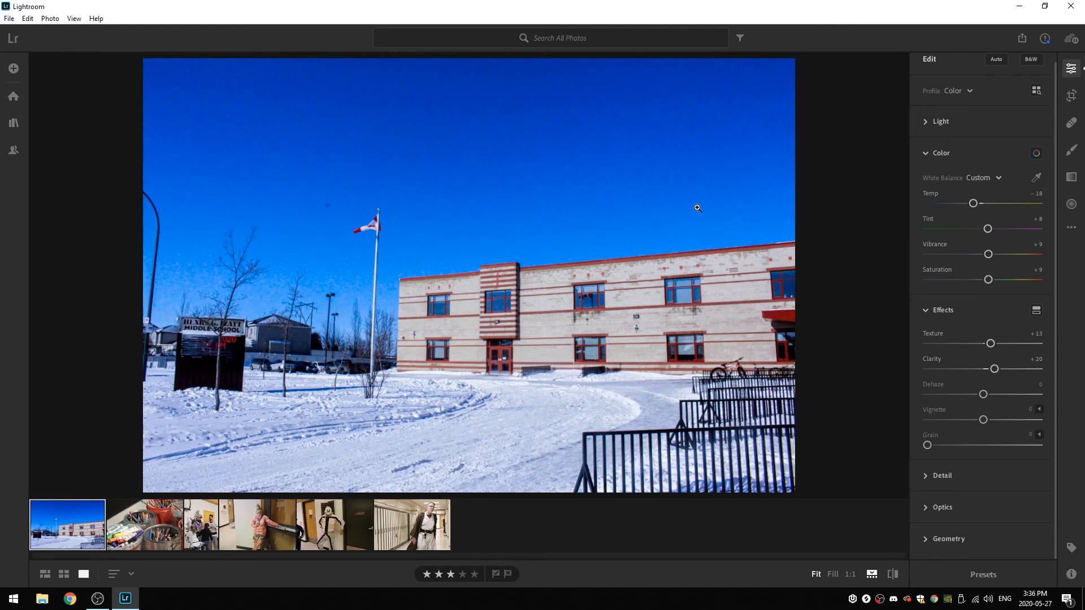
# - Try Grain at 100, look at its Size and Roughness options, and return Grain to 0
pyautogui.moveTo(927, 445); pyautogui.dragTo(963, 446)
pyautogui.moveTo(1040, 447)
pyautogui.mouseDown()
pyautogui.moveTo(1029, 446)
pyautogui.moveTo(1041, 445)
pyautogui.mouseUp()
pyautogui.click(1039, 434)
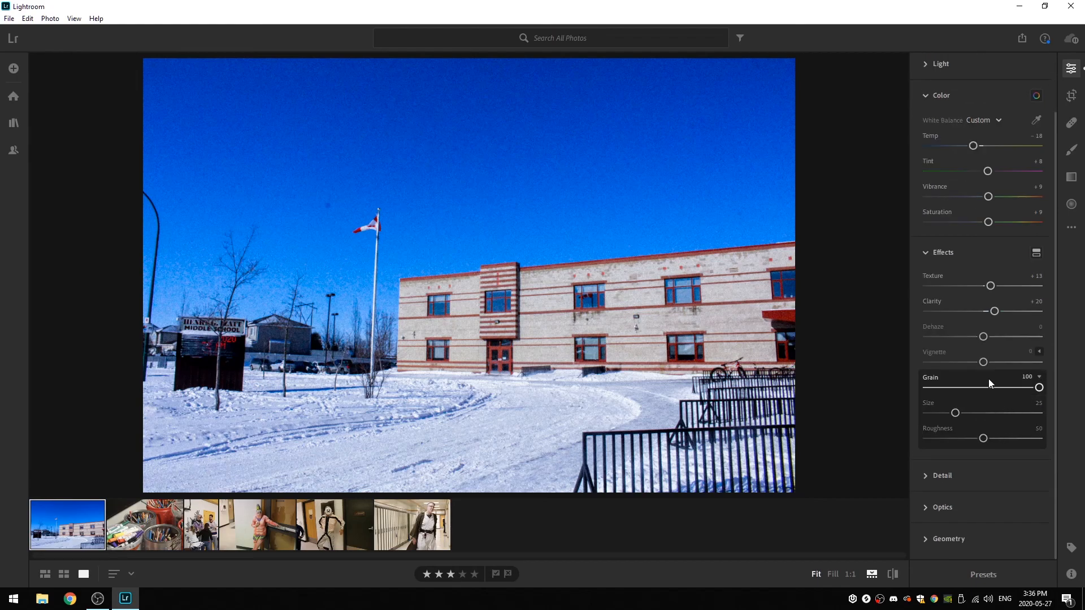
pyautogui.click(1039, 377)
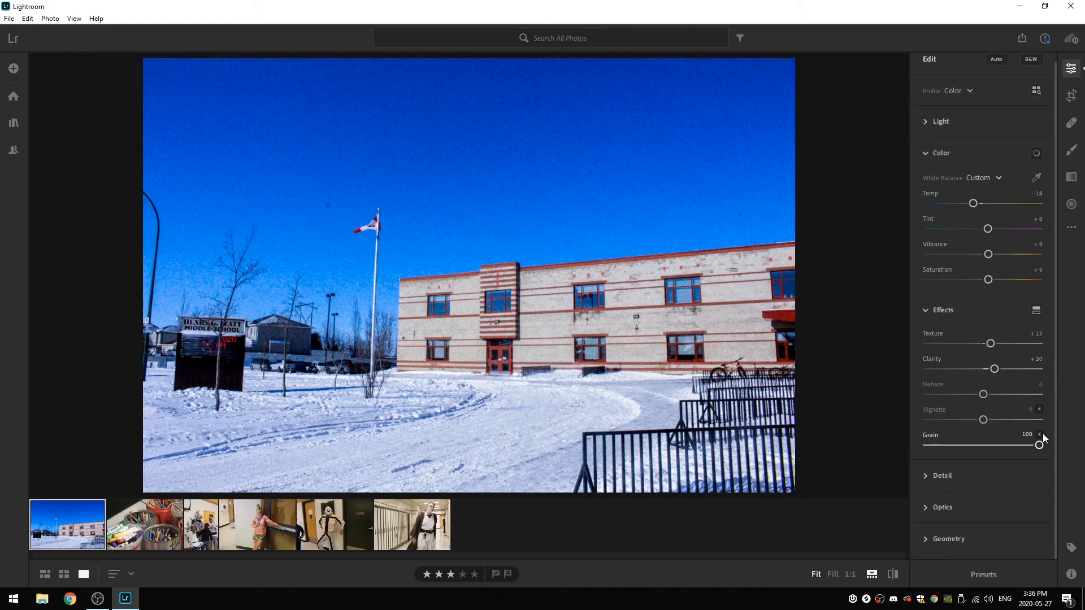
pyautogui.moveTo(1039, 445); pyautogui.dragTo(927, 446)
# - Collapse the Effects and Color groups of the edit settings
pyautogui.scroll(1, 997, 409)
pyautogui.scroll(1, 981, 256)
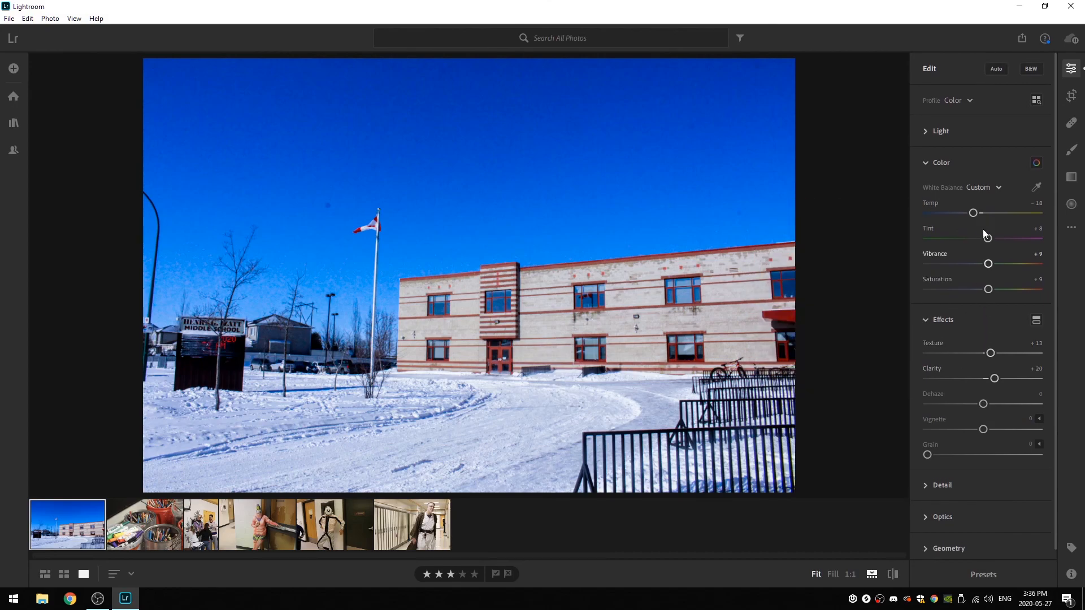
pyautogui.click(922, 317)
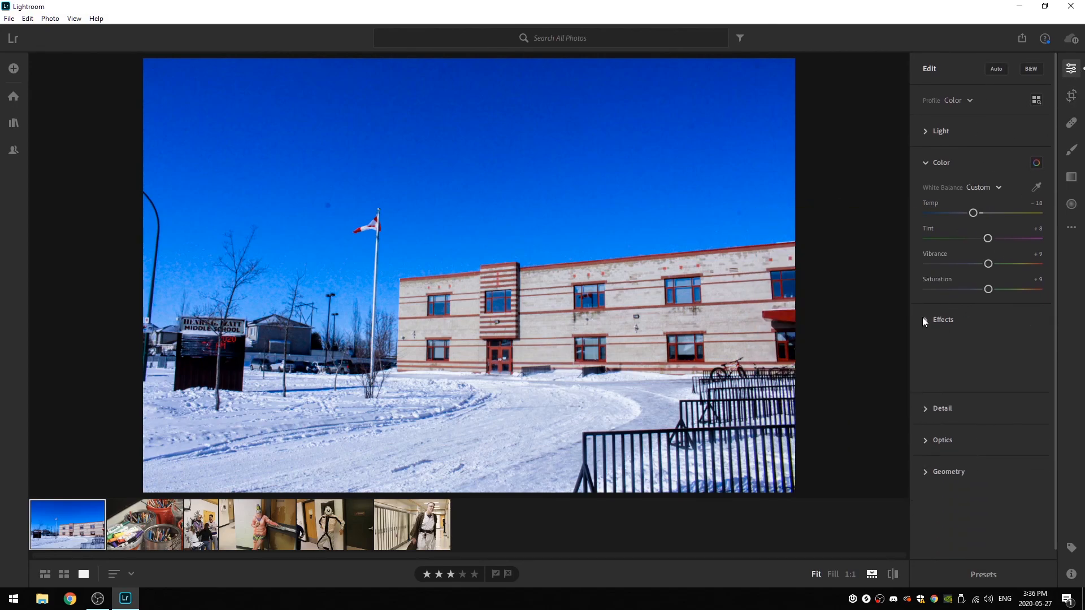
pyautogui.click(923, 162)
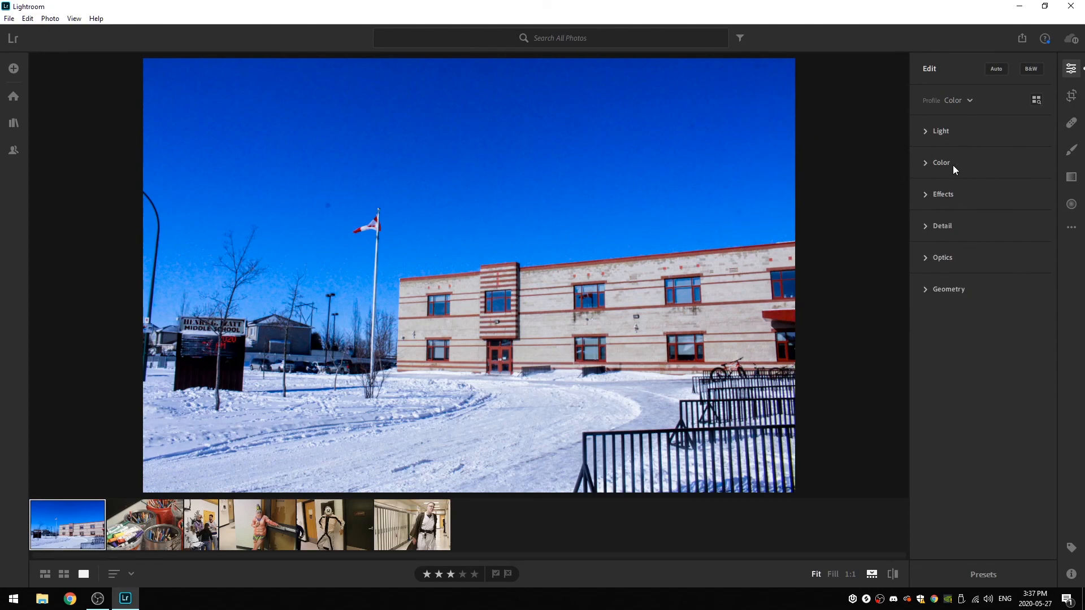
# - Open the Crop & Rotate tool, dismiss its introduction, and reset the Straighten angle to 0
pyautogui.click(1072, 97)
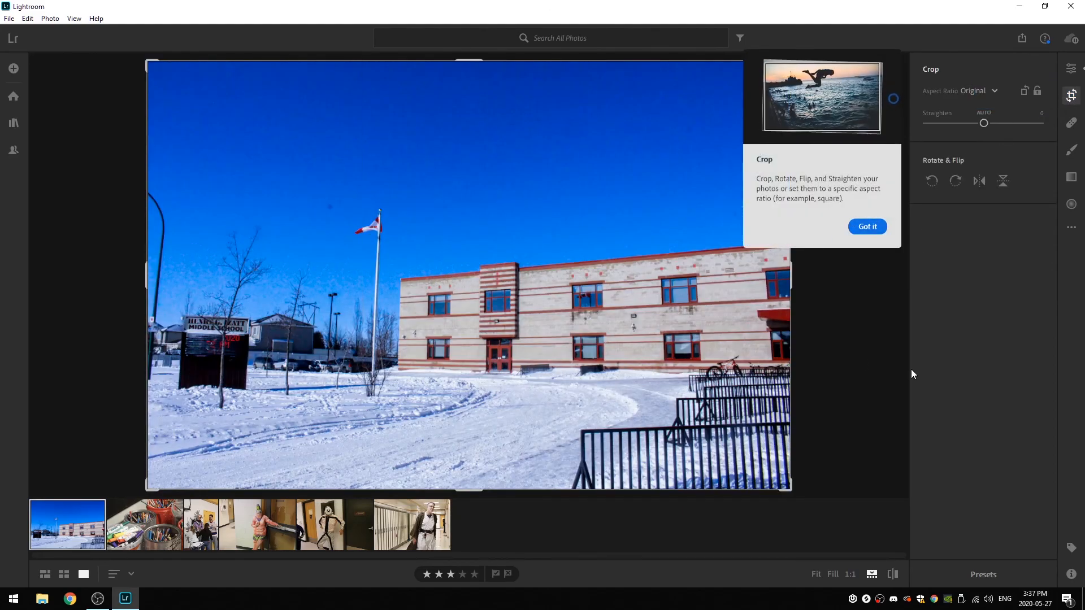
pyautogui.click(864, 227)
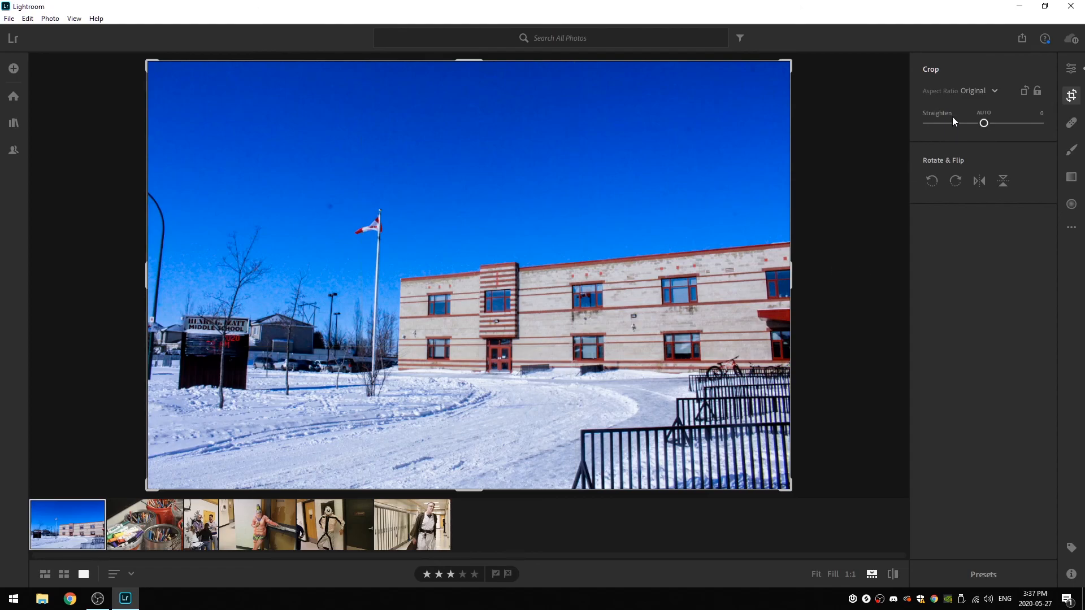
pyautogui.click(984, 124)
pyautogui.moveTo(985, 123); pyautogui.dragTo(985, 125)
pyautogui.doubleClick(986, 124)
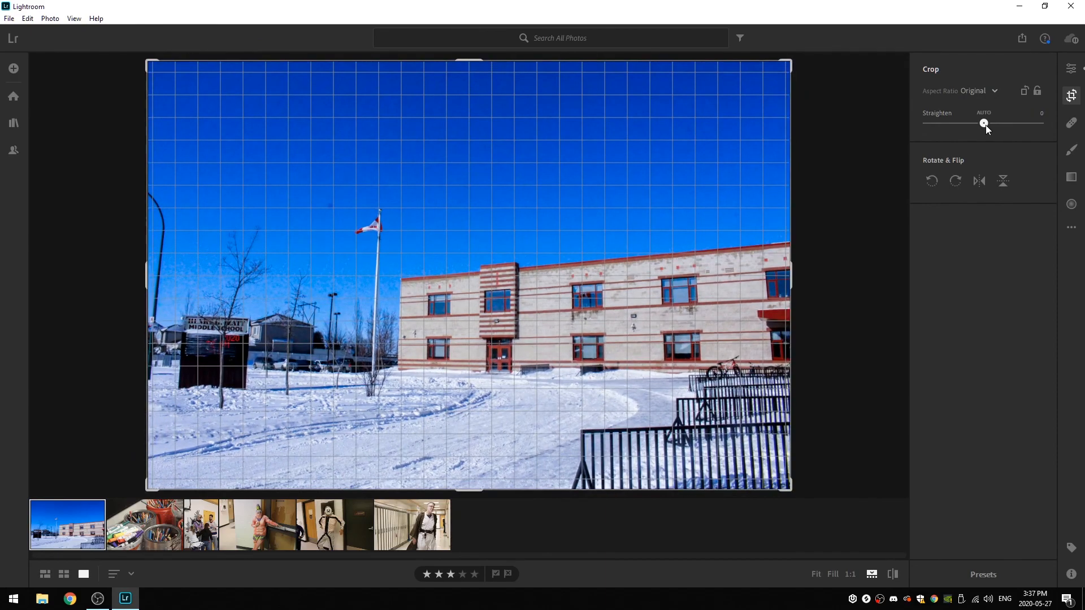
# - Straighten the photo to -1.80 after trying -2.25, and try to enlarge the crop frame from its upper-right corner
pyautogui.moveTo(985, 125); pyautogui.dragTo(982, 126)
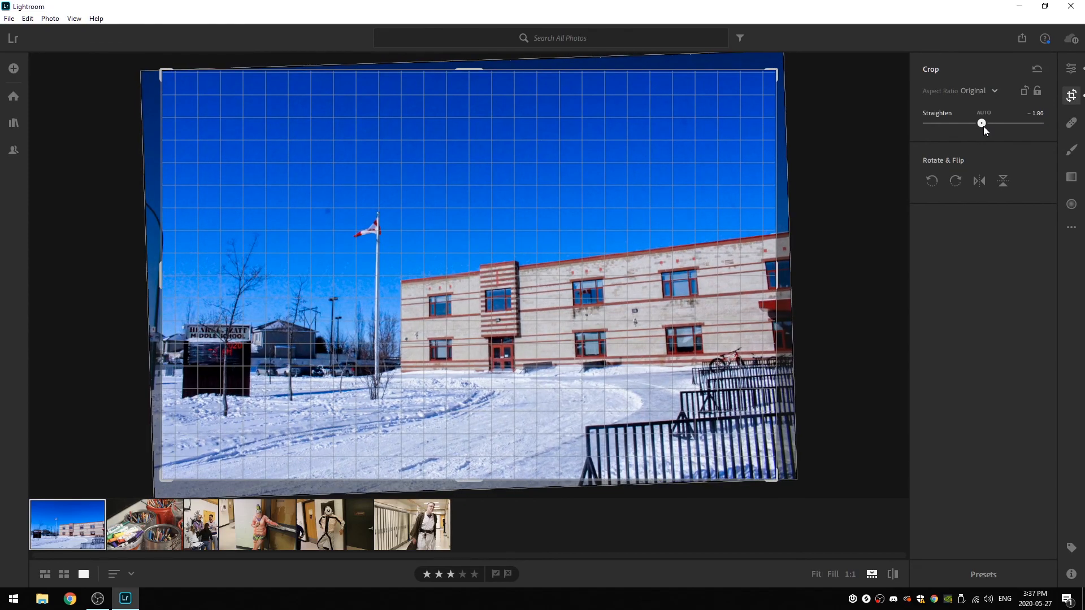
pyautogui.moveTo(982, 127); pyautogui.dragTo(982, 123)
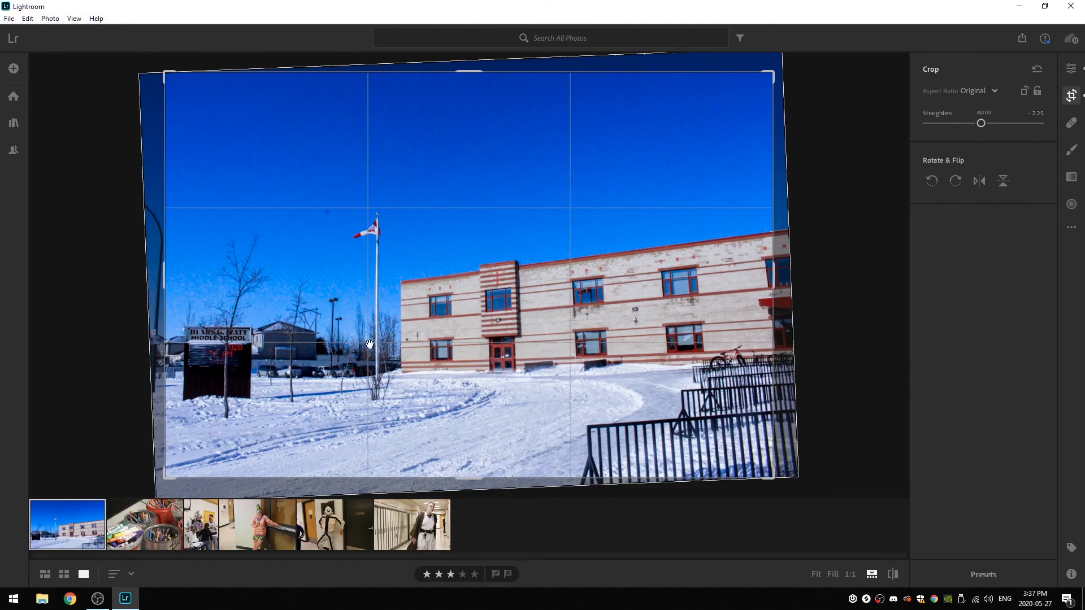
pyautogui.moveTo(983, 122); pyautogui.dragTo(983, 123)
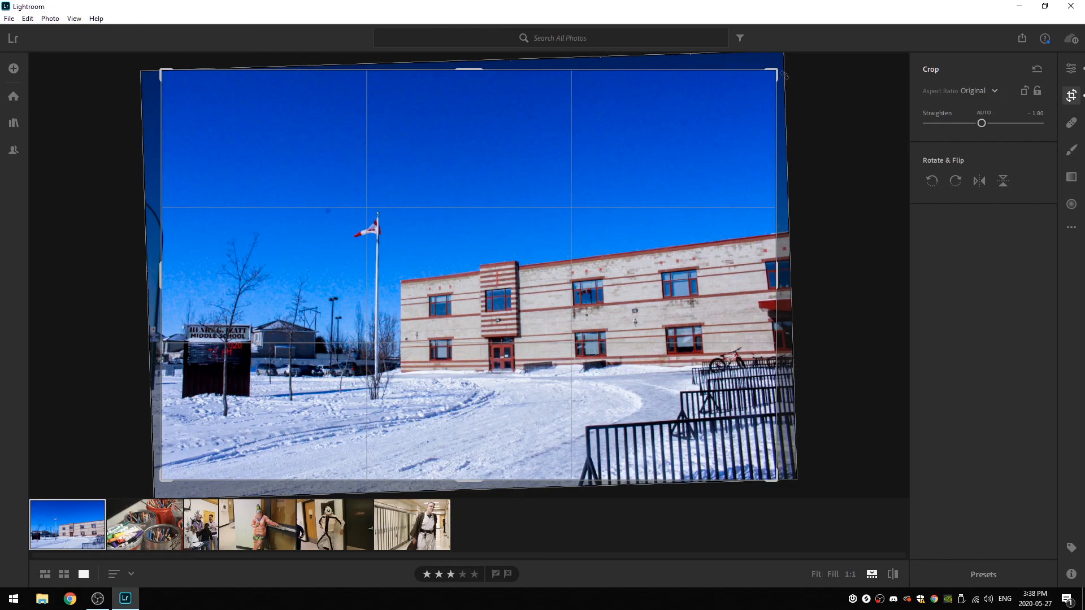
pyautogui.moveTo(776, 69); pyautogui.dragTo(811, 55)
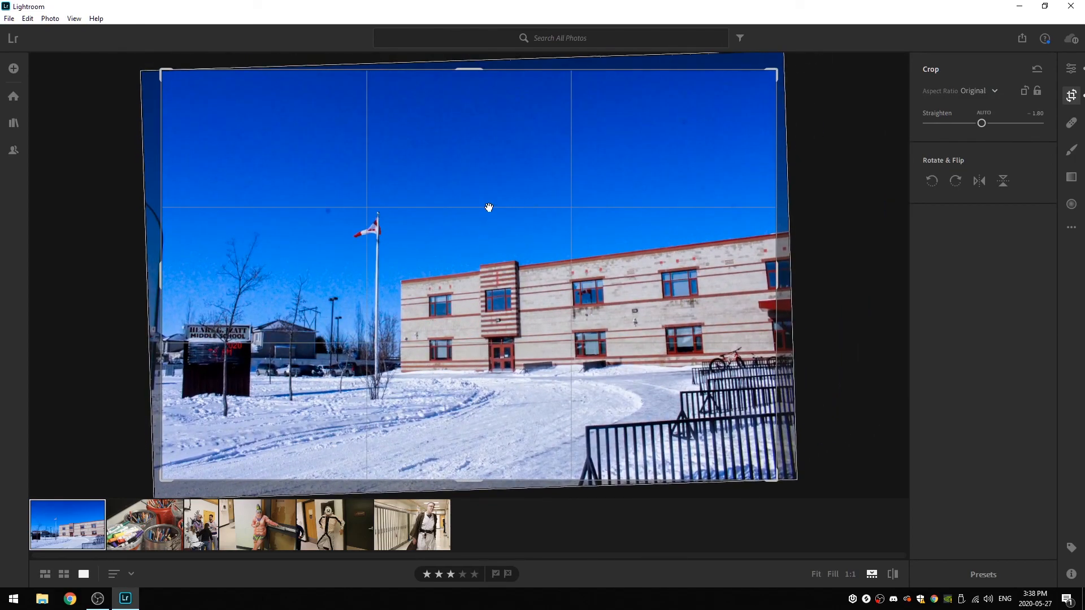
# - Apply the crop and straightening to the school photo and return to the edit settings
pyautogui.press('Return')
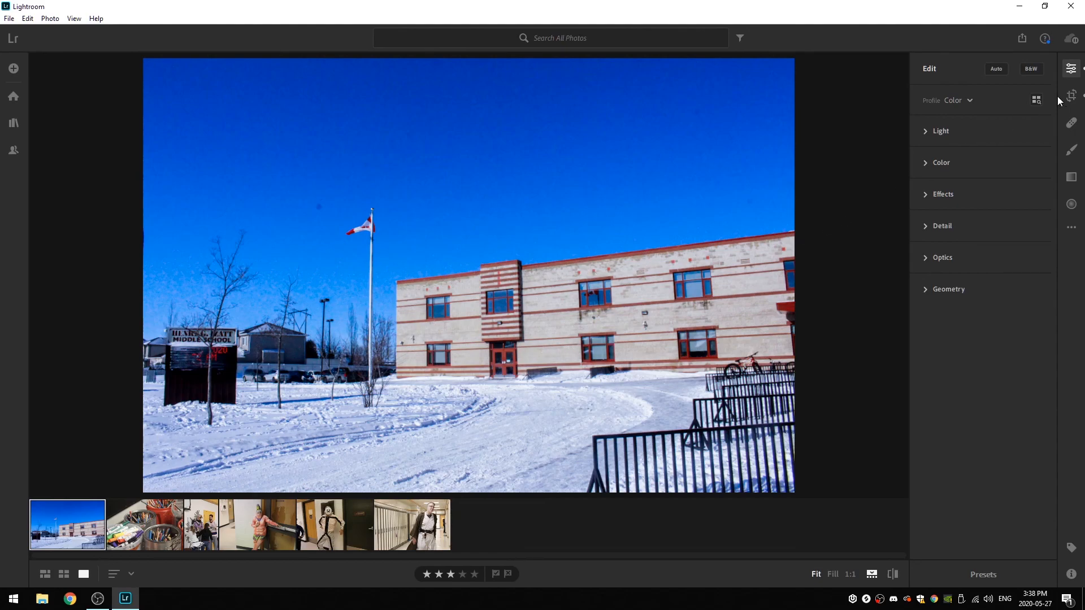
pyautogui.click(1071, 95)
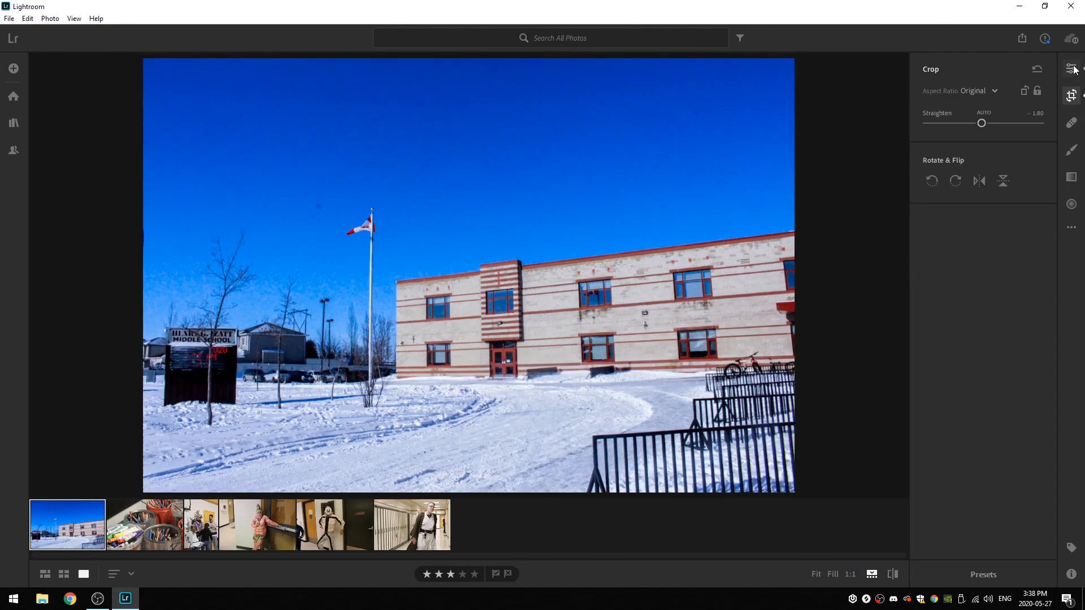
pyautogui.click(1071, 69)
pyautogui.click(1072, 95)
pyautogui.click(1073, 98)
pyautogui.click(1072, 96)
pyautogui.click(1073, 97)
pyautogui.click(1073, 97)
pyautogui.click(1074, 98)
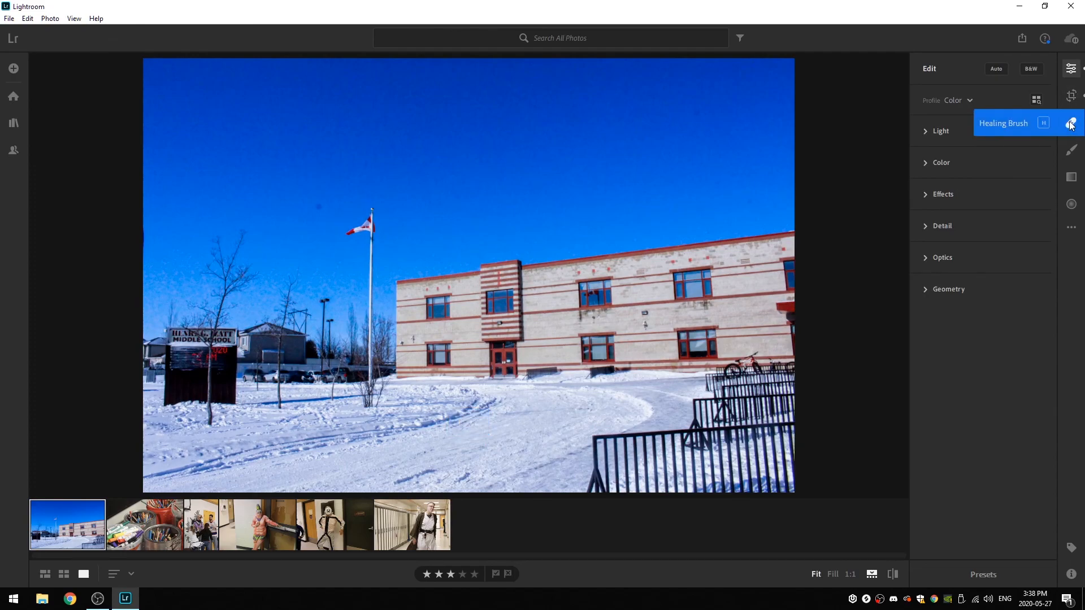
# - Look through the Healing Brush, Brush, Linear Gradient and Radial Gradient tools, then return to the edit settings
pyautogui.click(1072, 125)
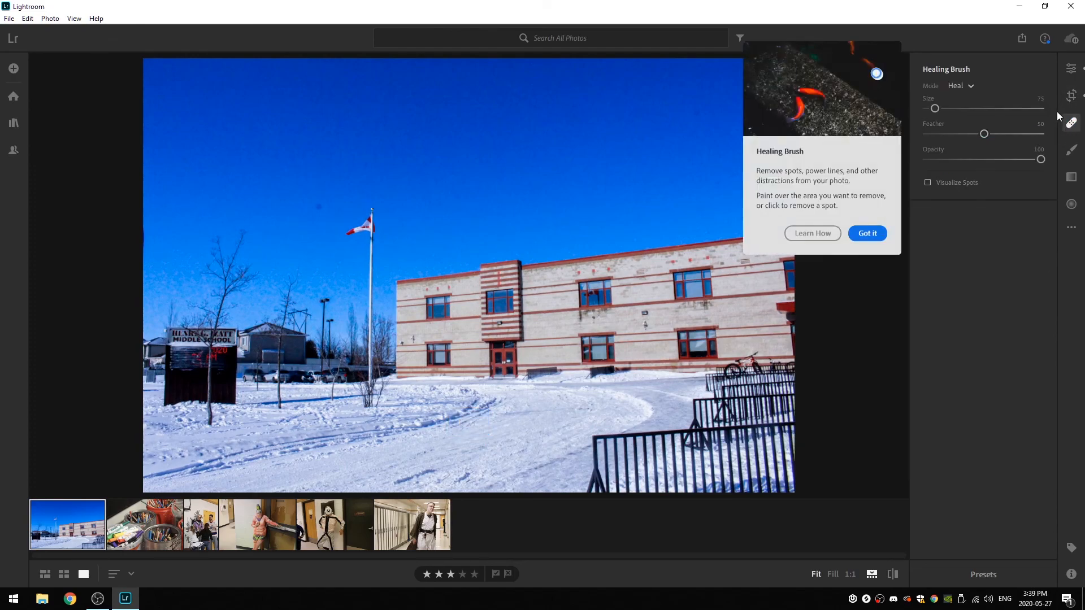
pyautogui.press('b')
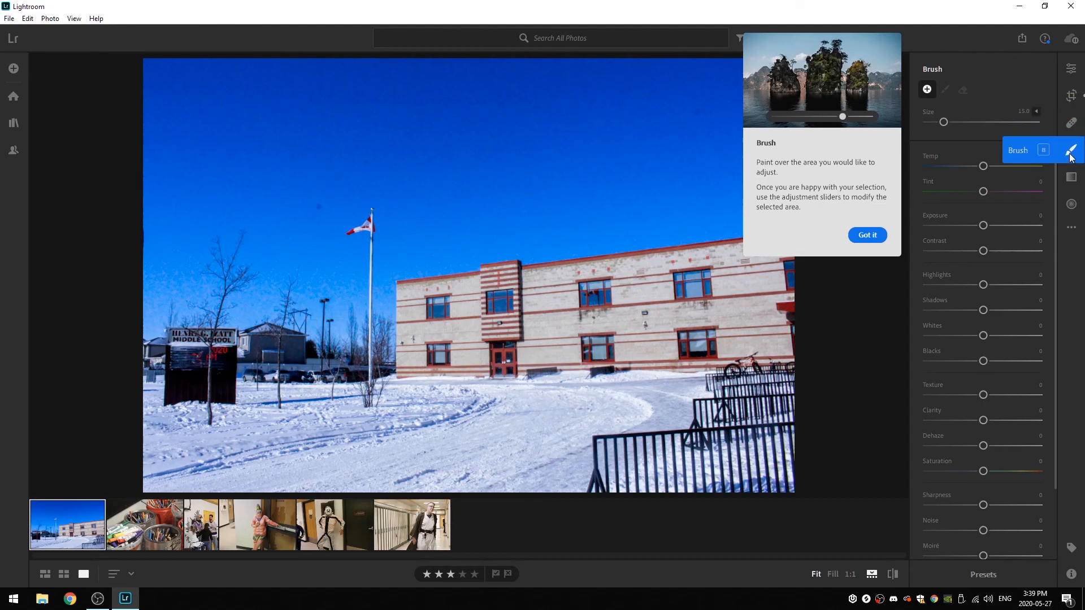
pyautogui.click(1071, 177)
pyautogui.click(1071, 205)
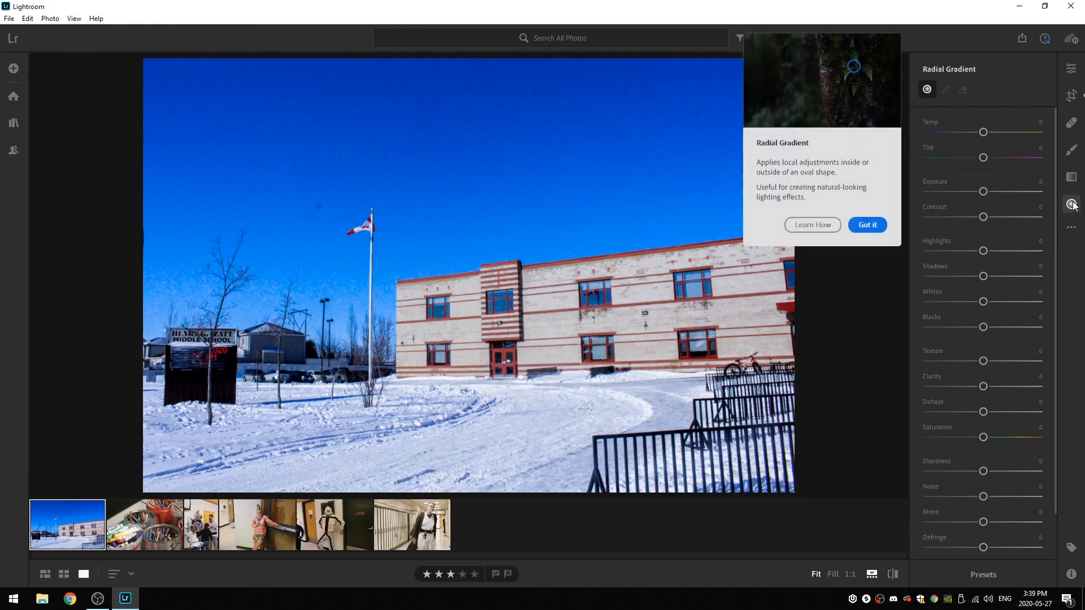
pyautogui.click(1071, 204)
pyautogui.click(1072, 205)
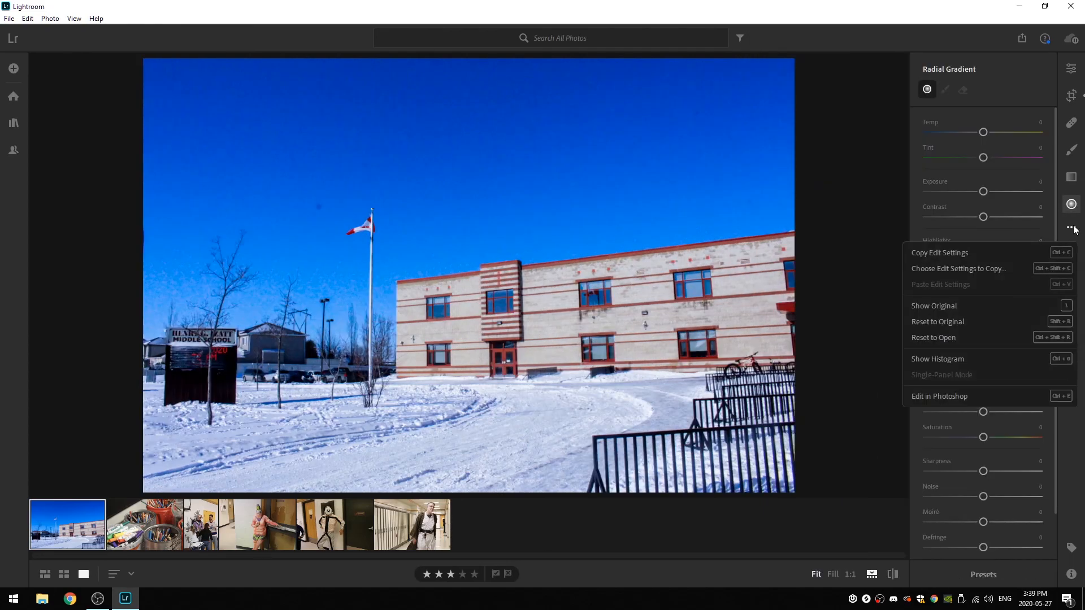
pyautogui.click(1071, 68)
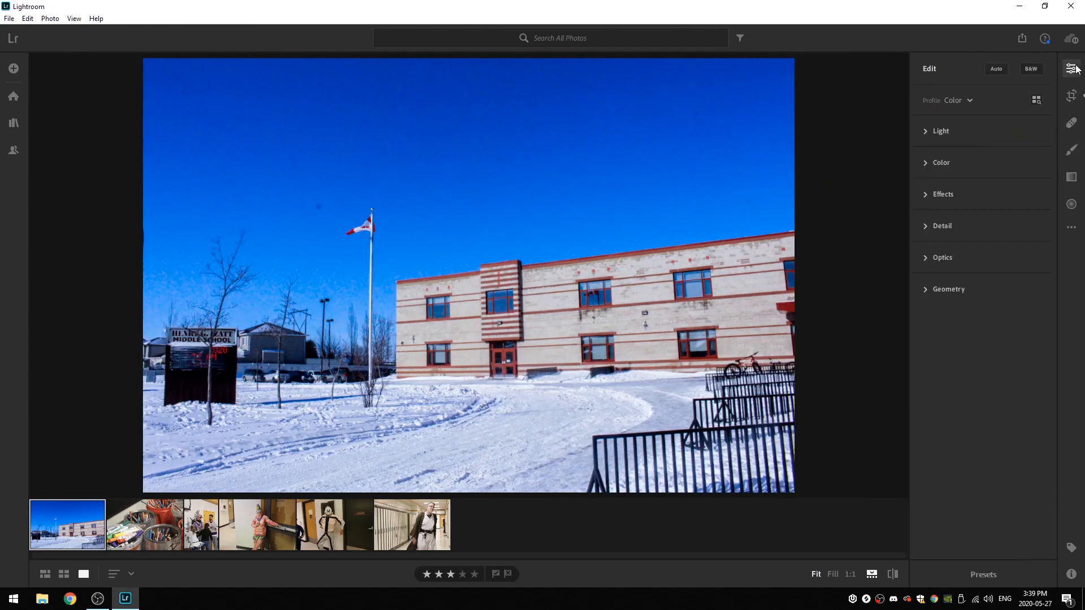
# - Revisit the Radial Gradient, Linear Gradient, Brush and Crop tools and go back to the edit settings
pyautogui.click(1071, 205)
pyautogui.click(1071, 177)
pyautogui.click(1071, 150)
pyautogui.click(1071, 204)
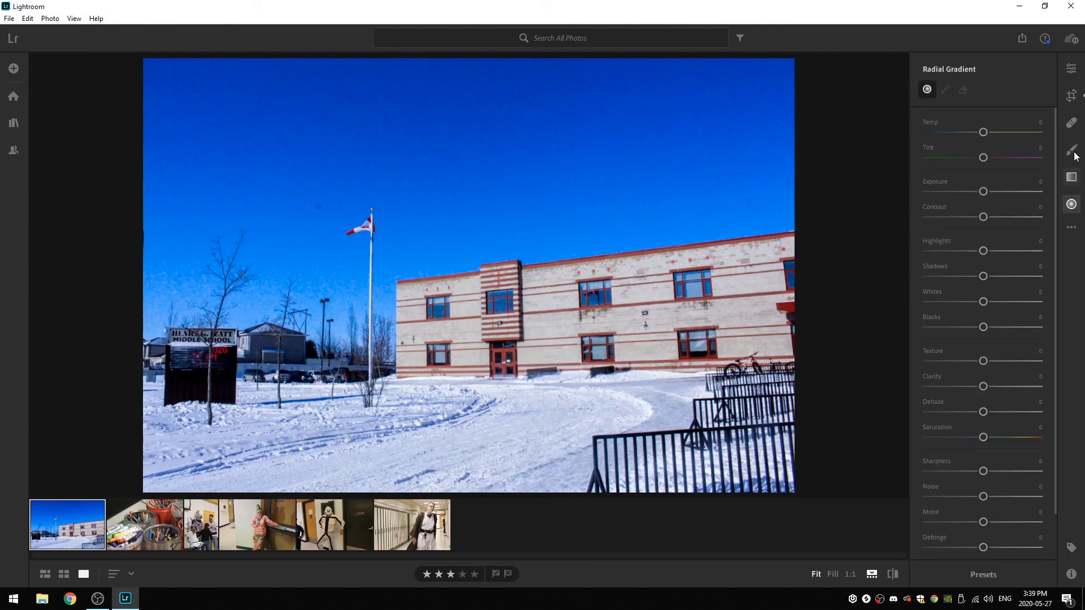
pyautogui.click(1071, 69)
pyautogui.press('c')
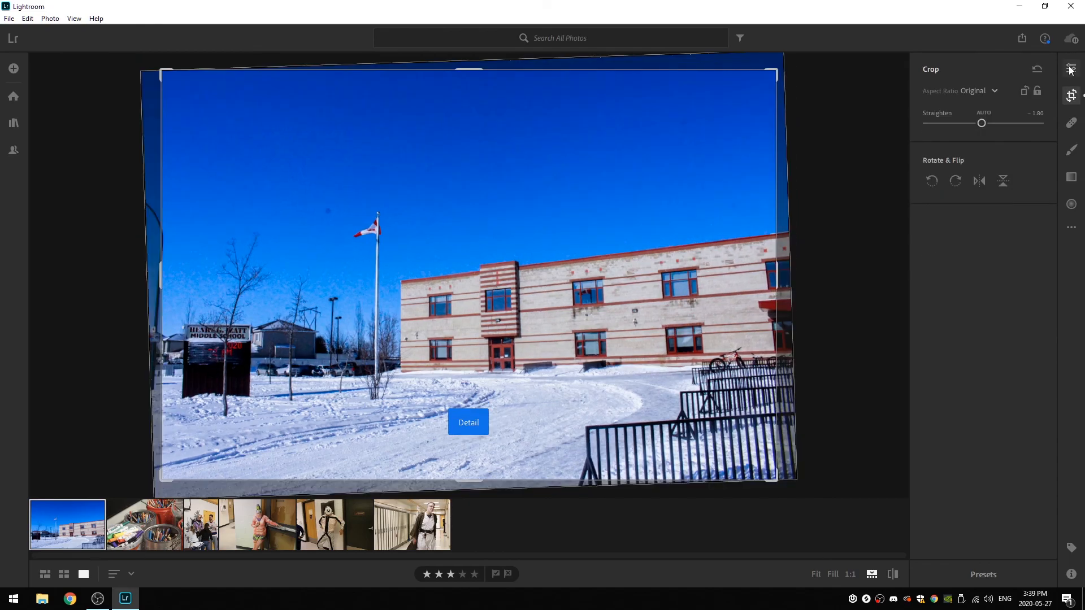
pyautogui.click(1072, 96)
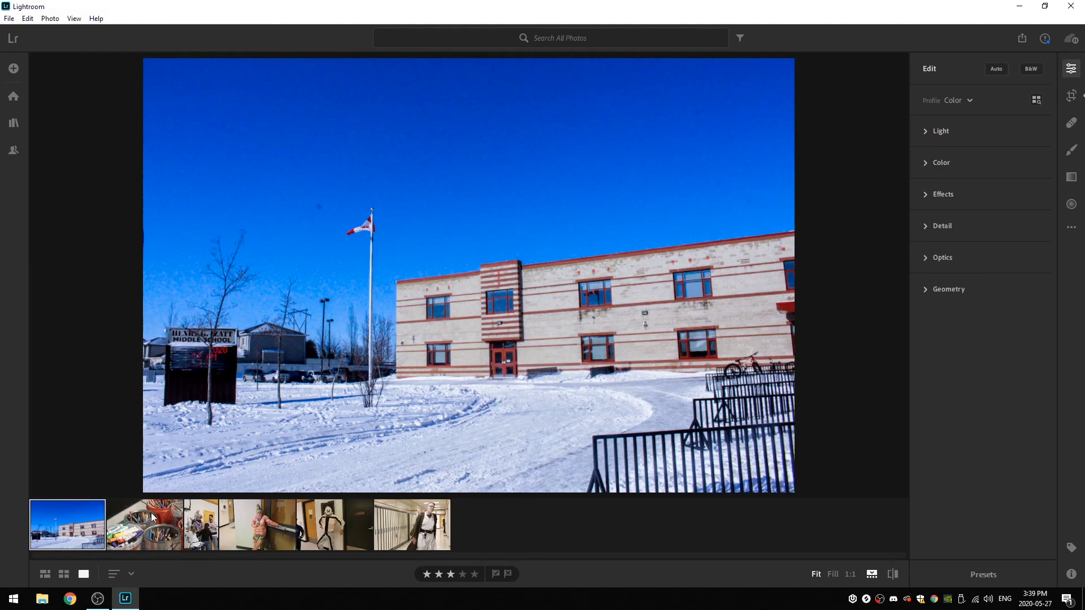
# - Open the photo of the figure in the plate mask and compare its Fit and Fill views
pyautogui.click(214, 525)
pyautogui.click(335, 521)
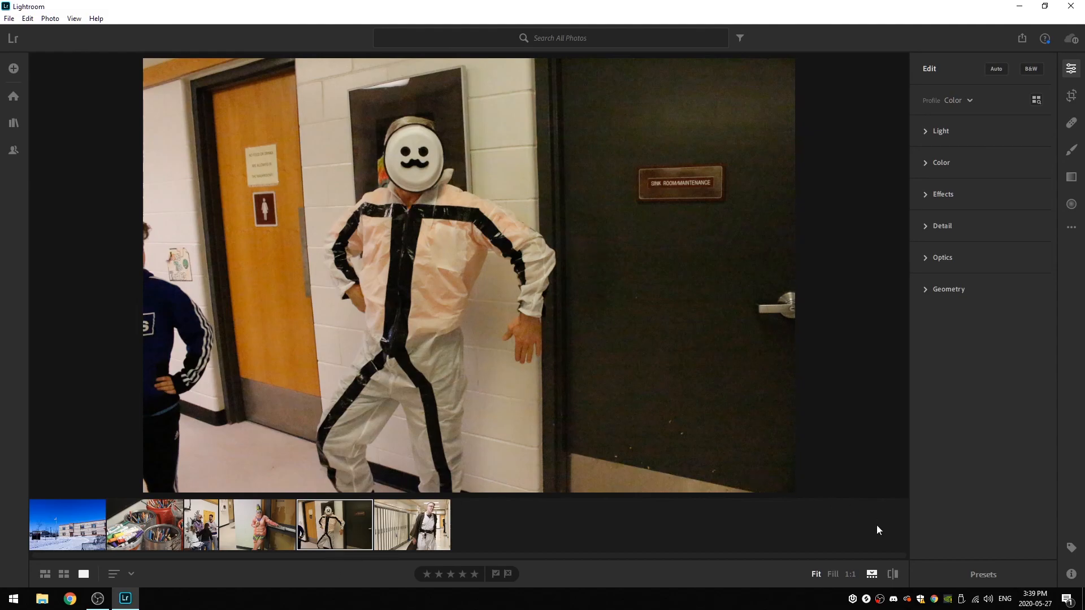
pyautogui.click(832, 574)
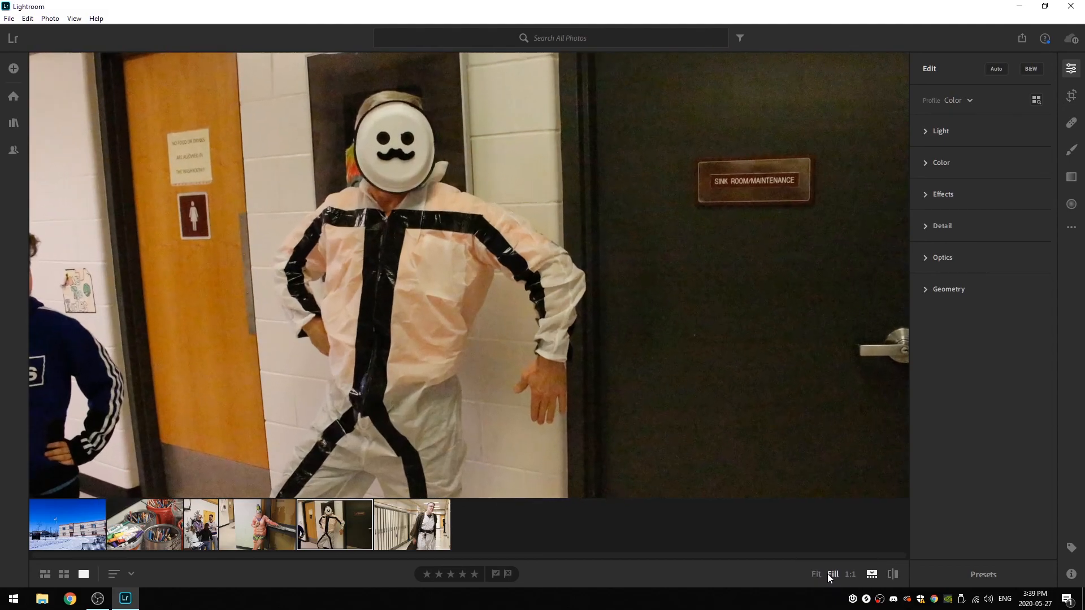
pyautogui.click(816, 573)
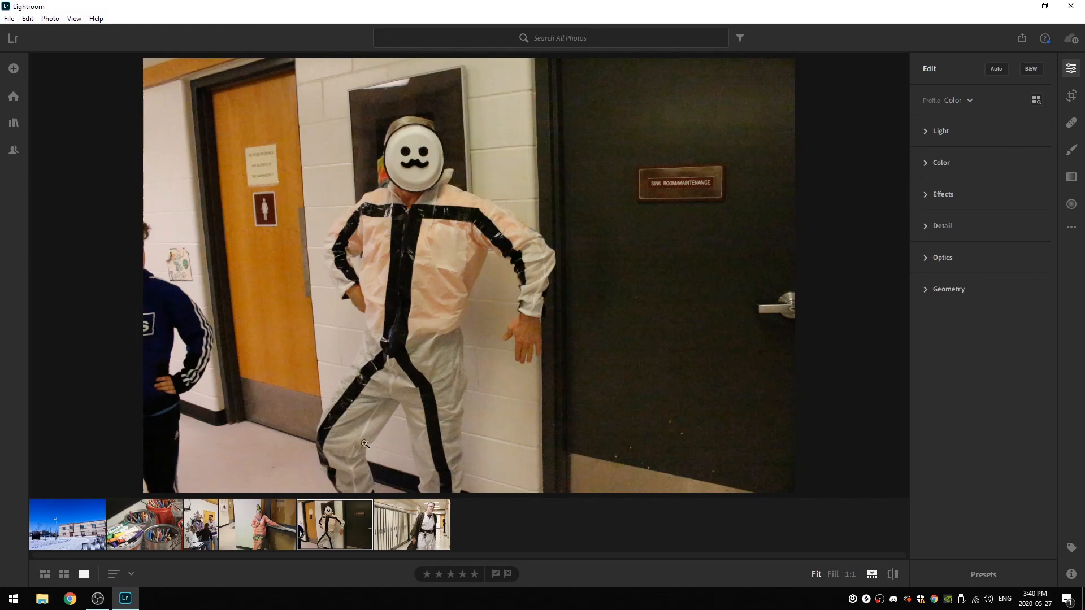
pyautogui.click(832, 574)
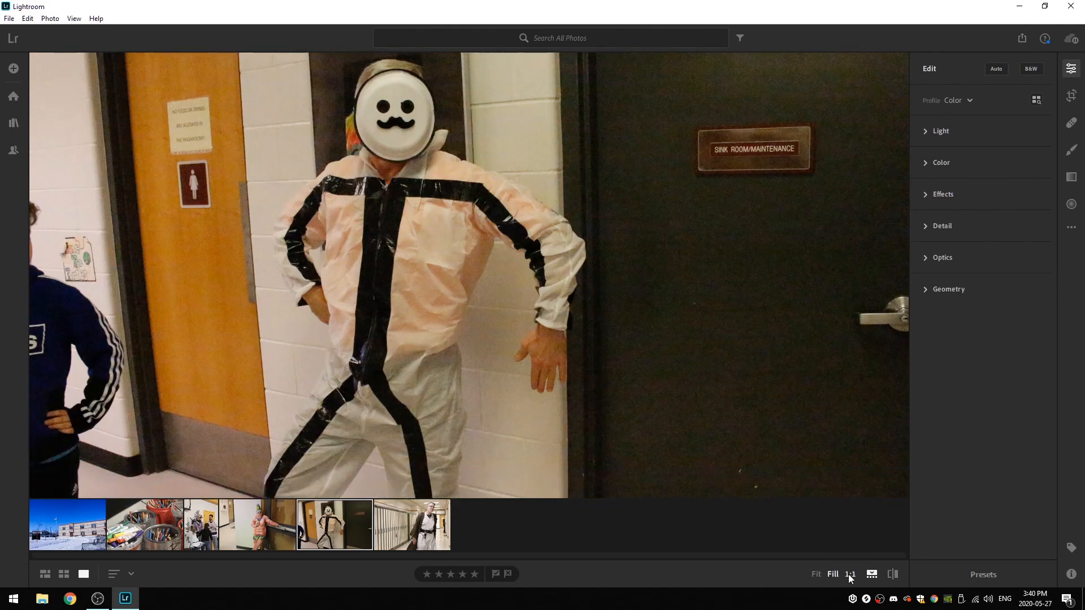
# - Examine the mask, suit and arm in the masked figure photo at 1:1 zoom, then fit the photo to the window
pyautogui.click(852, 576)
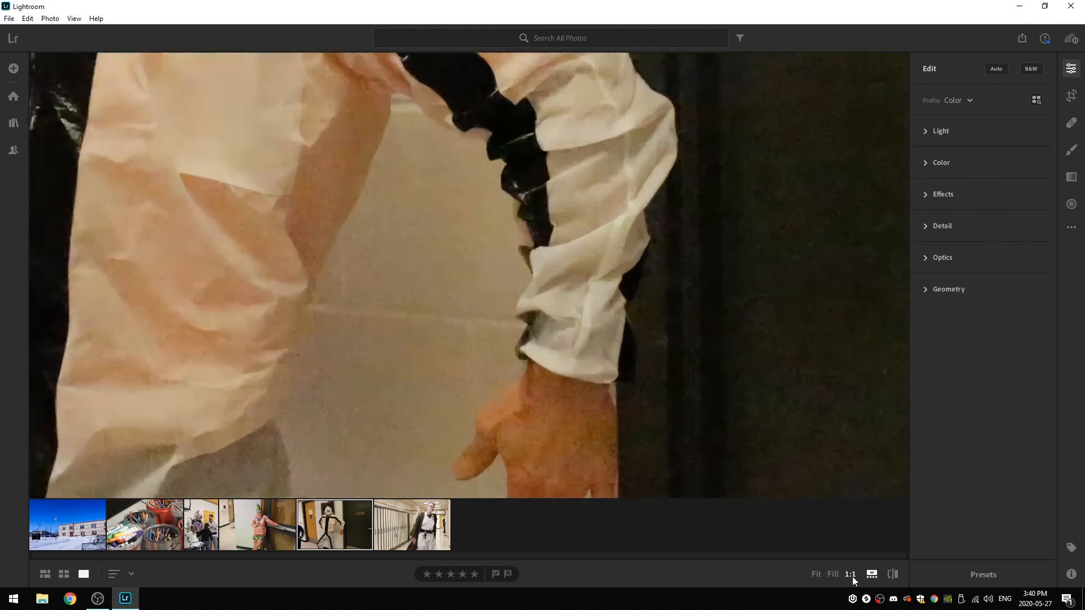
pyautogui.moveTo(392, 354); pyautogui.dragTo(545, 316)
pyautogui.moveTo(549, 159); pyautogui.dragTo(622, 341)
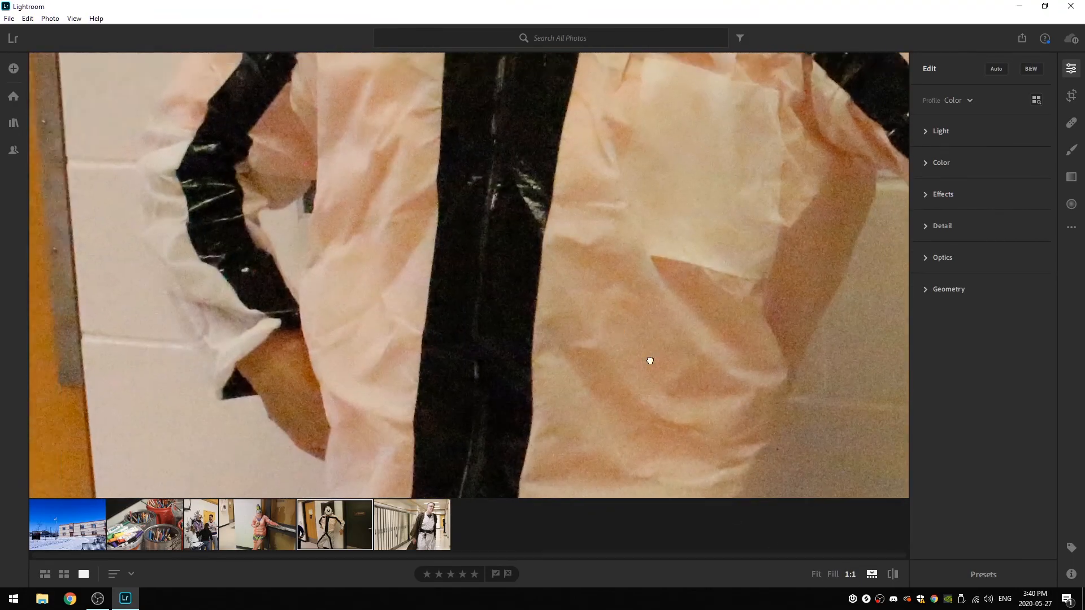
pyautogui.moveTo(485, 245); pyautogui.dragTo(676, 365)
pyautogui.moveTo(431, 256); pyautogui.dragTo(648, 408)
pyautogui.moveTo(646, 131); pyautogui.dragTo(415, 289)
pyautogui.moveTo(895, 230); pyautogui.dragTo(564, 239)
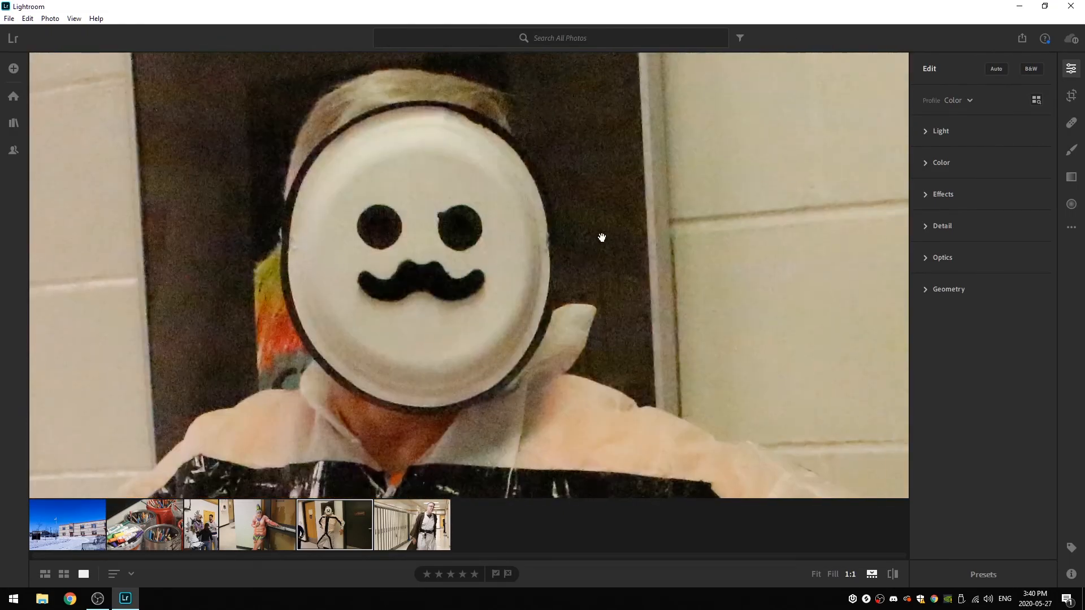
pyautogui.moveTo(733, 254); pyautogui.dragTo(554, 259)
pyautogui.moveTo(394, 230); pyautogui.dragTo(588, 266)
pyautogui.moveTo(634, 295); pyautogui.dragTo(554, 174)
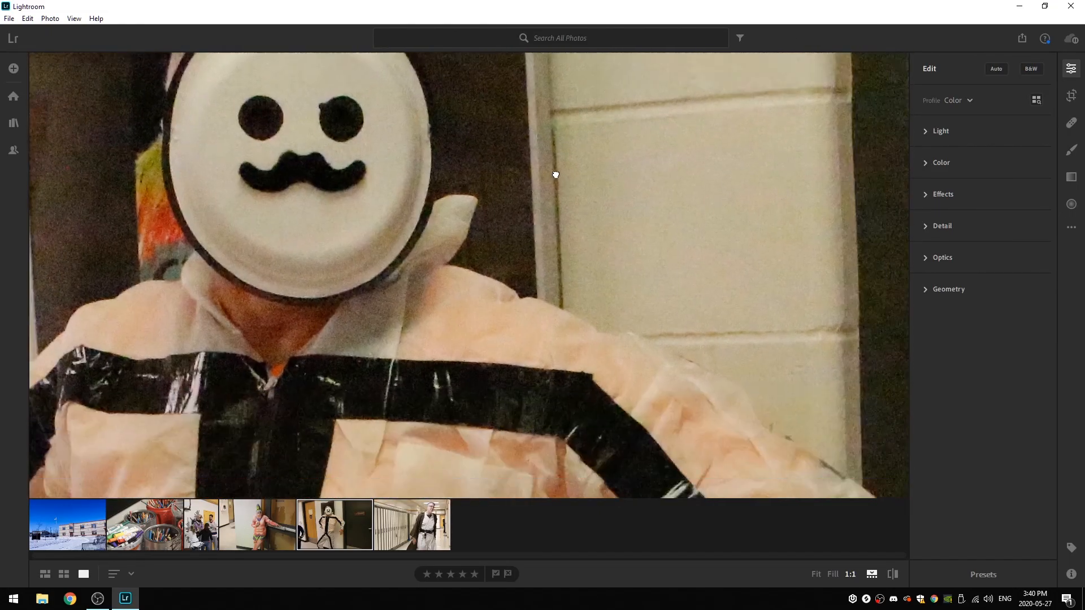
pyautogui.moveTo(664, 350); pyautogui.dragTo(596, 255)
pyautogui.moveTo(537, 334); pyautogui.dragTo(523, 235)
pyautogui.moveTo(467, 376); pyautogui.dragTo(569, 235)
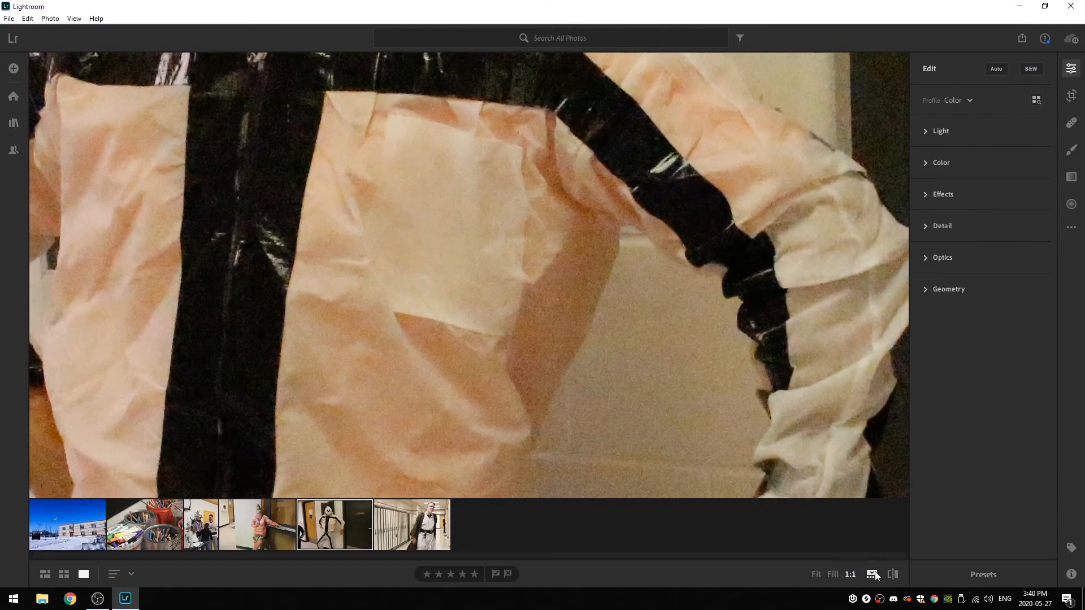
pyautogui.click(817, 575)
# - Open the school building photo and compare the edited version with the original several times
pyautogui.click(59, 508)
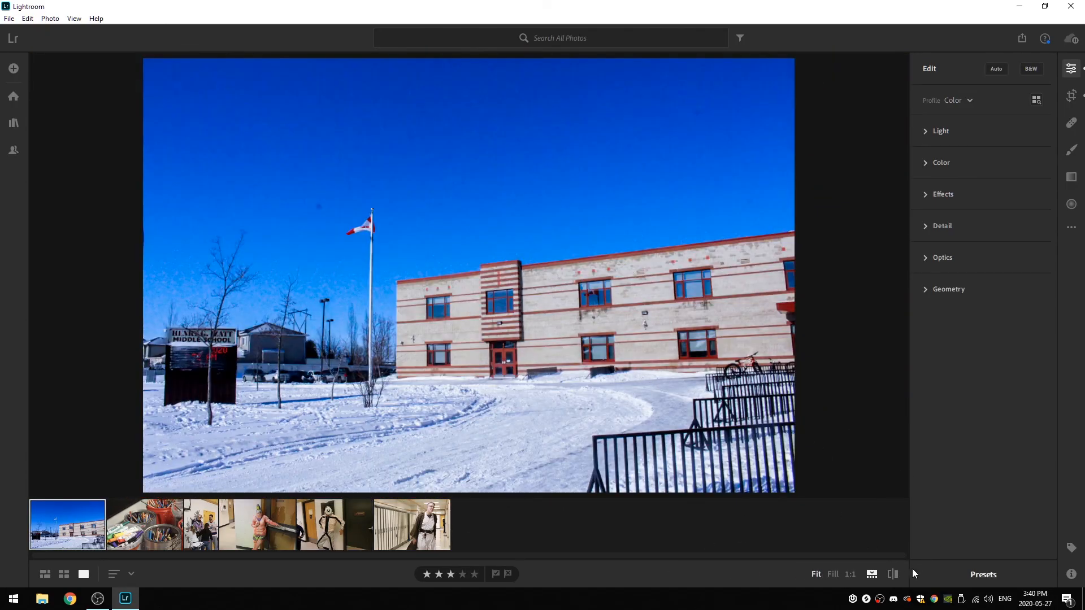
pyautogui.click(893, 574)
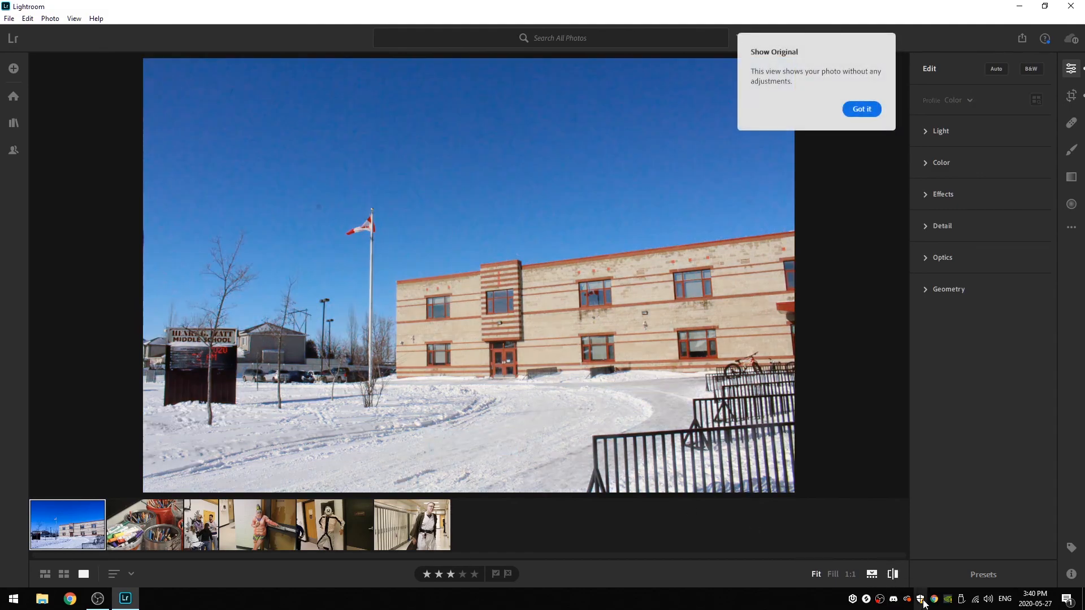
pyautogui.click(896, 574)
pyautogui.click(896, 574)
pyautogui.click(896, 574)
pyautogui.click(896, 574)
pyautogui.click(896, 574)
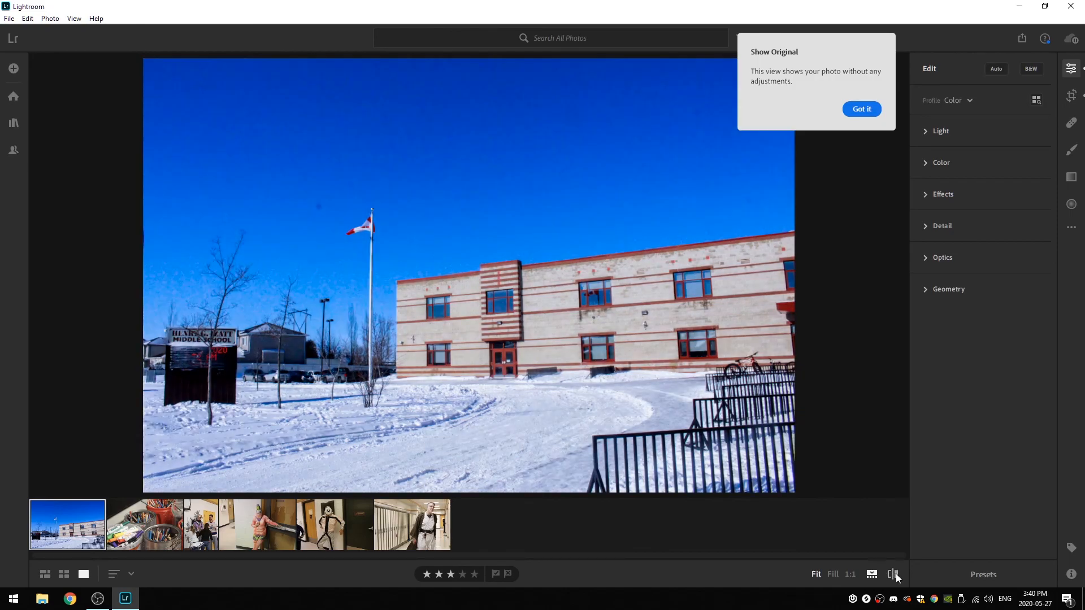
pyautogui.click(896, 573)
pyautogui.click(896, 573)
pyautogui.click(896, 573)
pyautogui.click(896, 573)
pyautogui.click(896, 573)
pyautogui.click(896, 574)
pyautogui.click(896, 573)
pyautogui.click(896, 574)
# - Open the masked figure photo for editing and dismiss the Show Original introduction
pyautogui.click(328, 531)
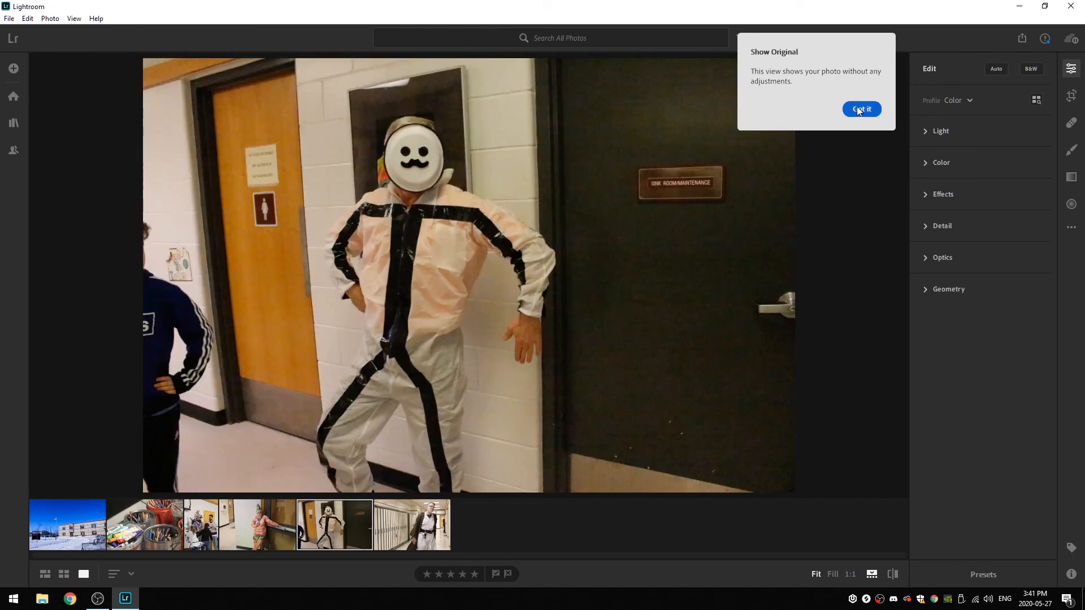
pyautogui.click(868, 115)
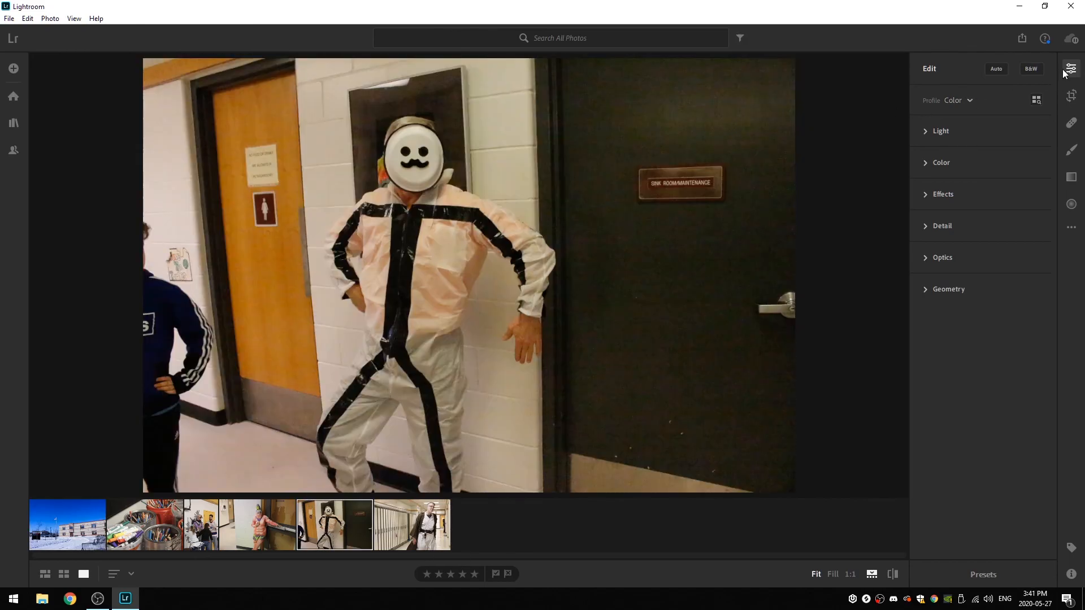
pyautogui.click(1073, 69)
pyautogui.click(1073, 69)
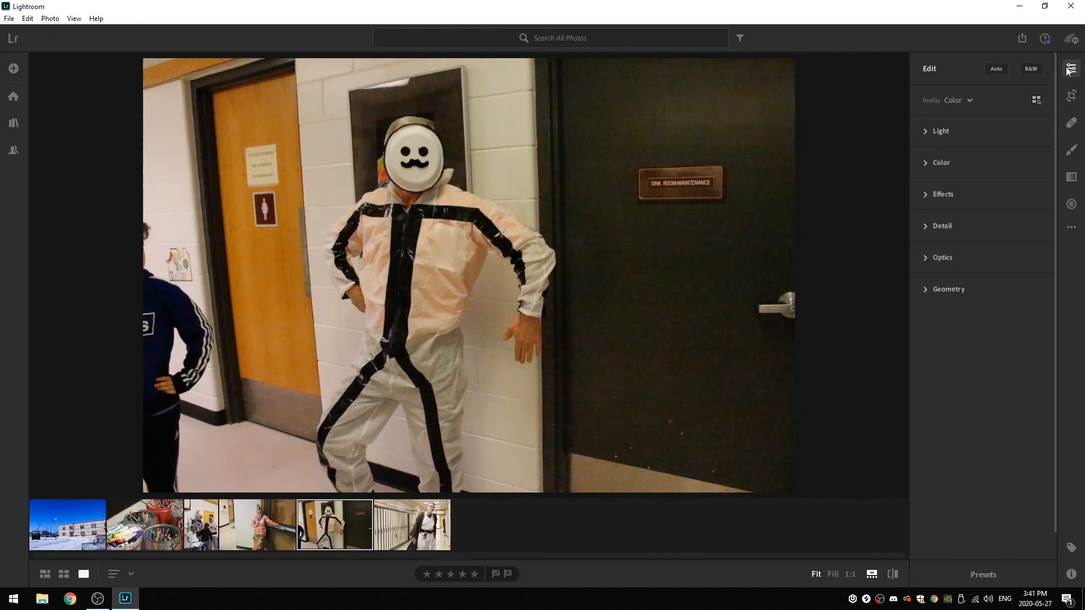
# - Apply Auto adjustments to the masked figure photo, then set Contrast to +31 and Shadows to +30 in the Light settings
pyautogui.click(922, 131)
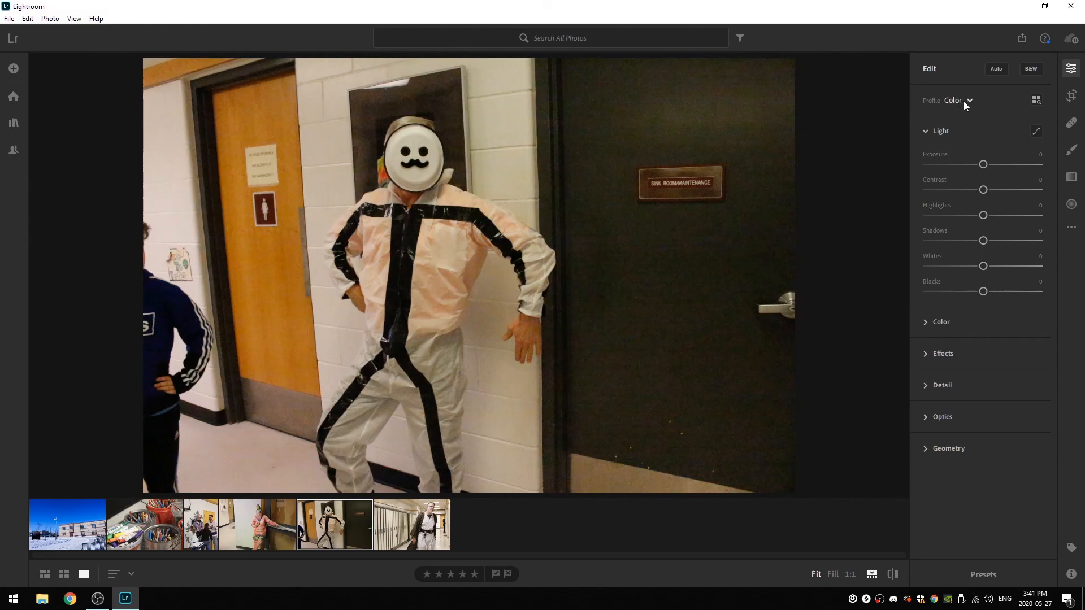
pyautogui.click(997, 70)
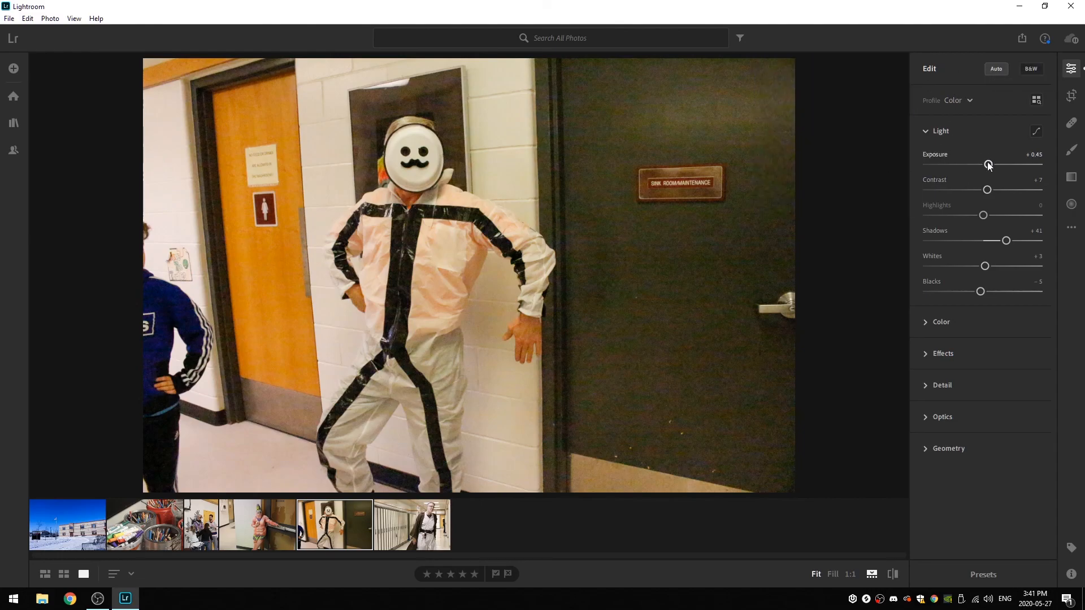
pyautogui.moveTo(987, 190); pyautogui.dragTo(1002, 192)
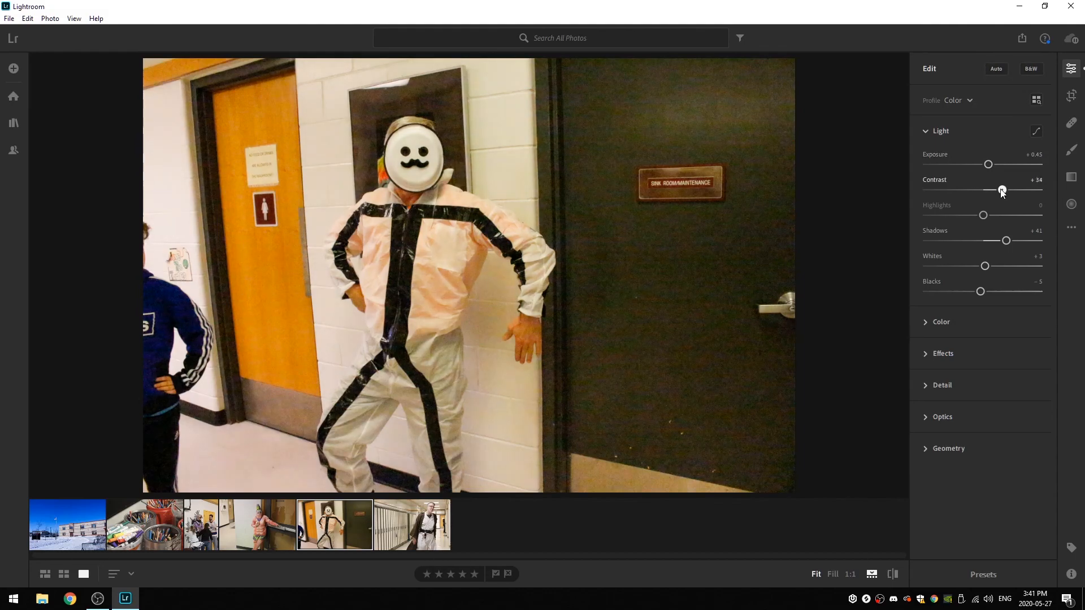
pyautogui.moveTo(1009, 241)
pyautogui.mouseDown()
pyautogui.moveTo(965, 248)
pyautogui.moveTo(1006, 252)
pyautogui.mouseUp()
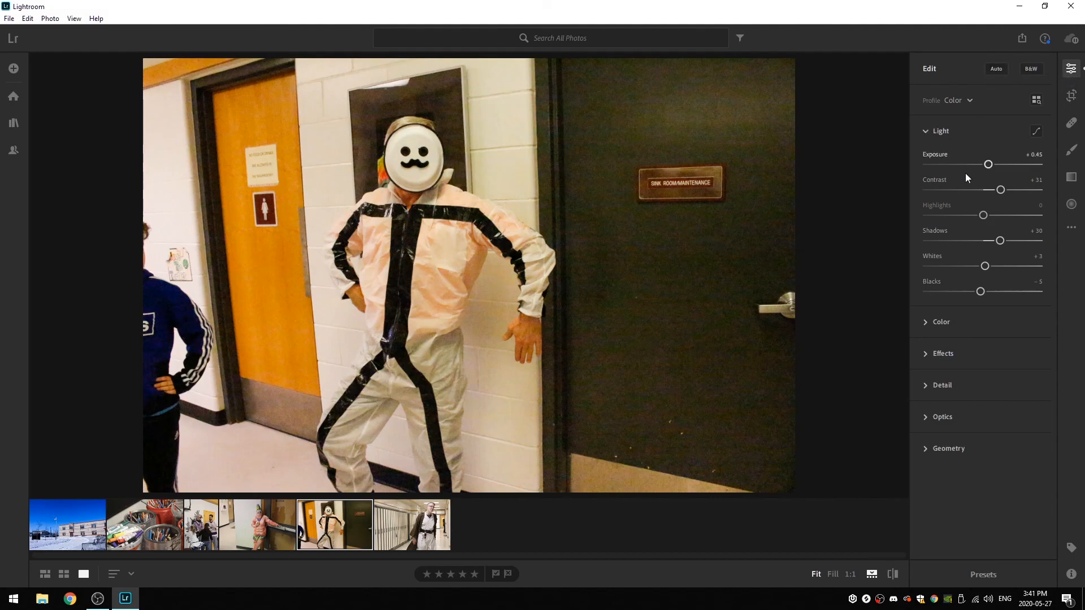
# - Expand the Color settings and sample the upper white wall with the White Balance Selector
pyautogui.click(927, 321)
pyautogui.scroll(-1, 926, 321)
pyautogui.scroll(-1, 1001, 266)
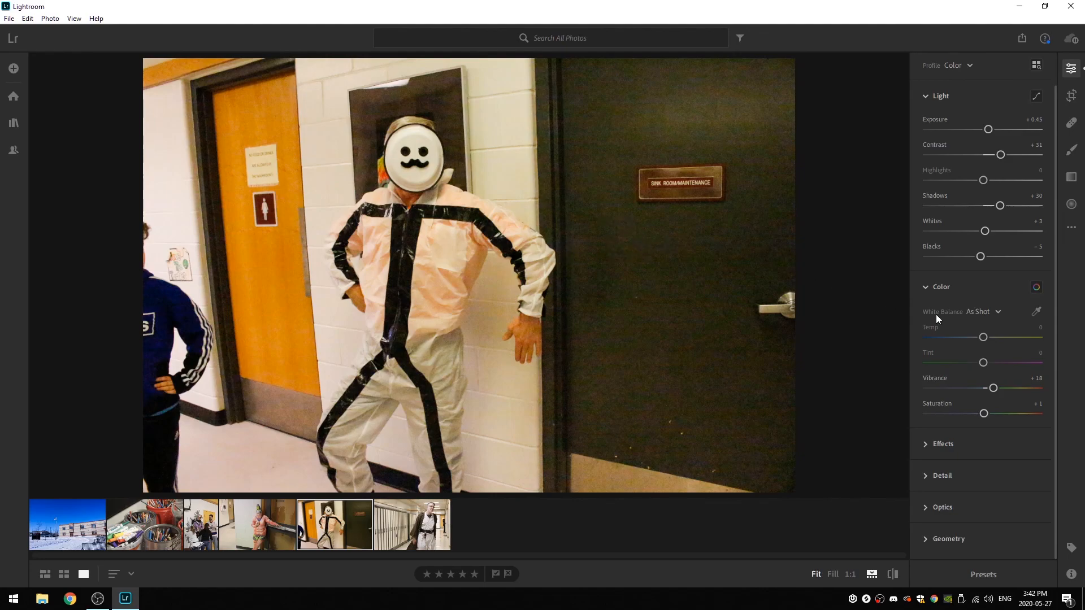
pyautogui.click(1037, 312)
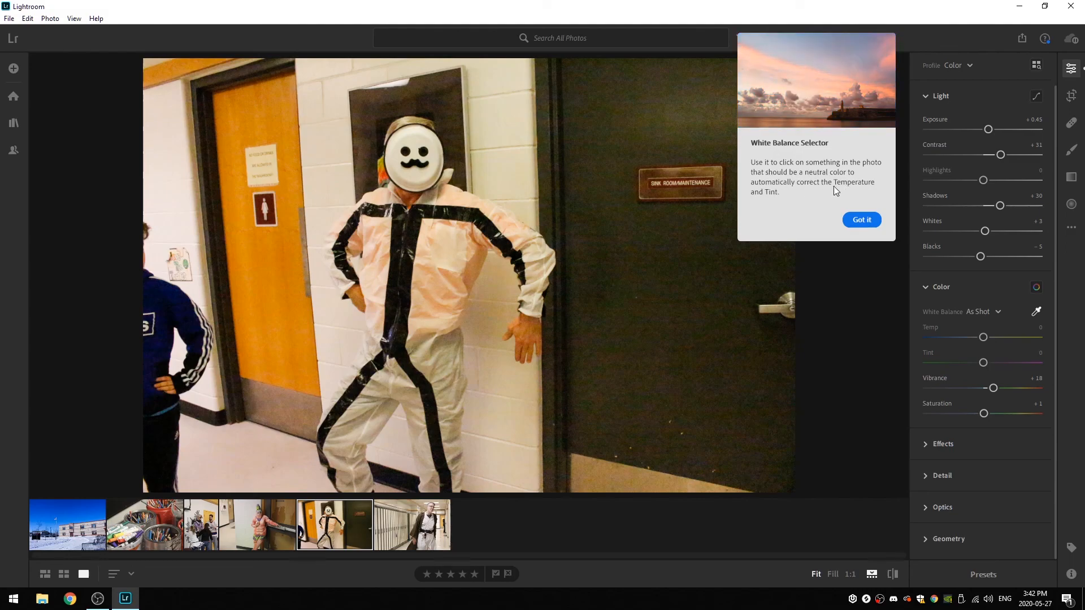
pyautogui.click(510, 120)
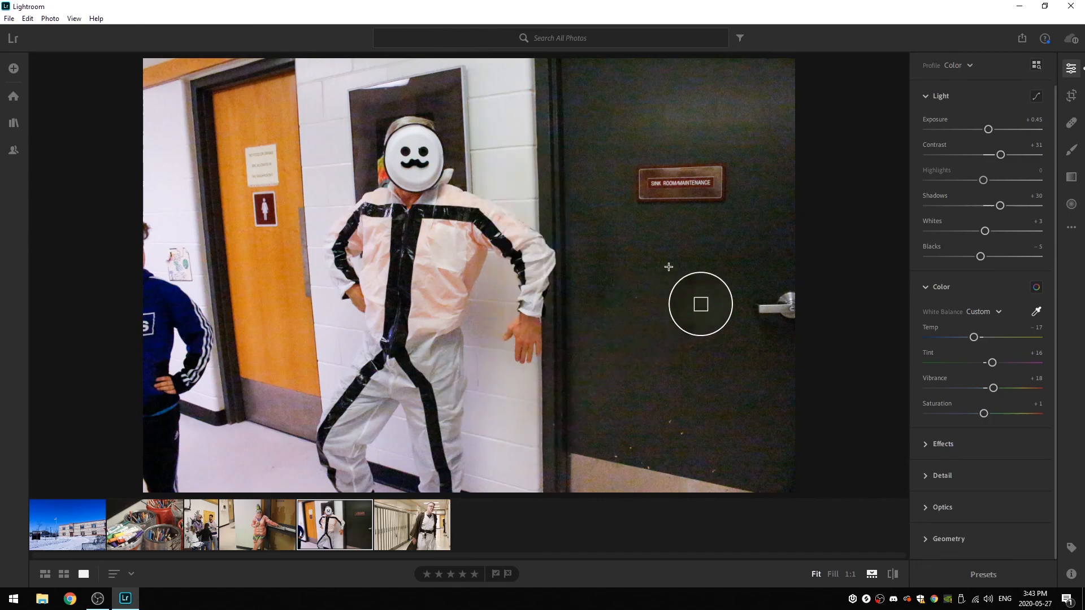
# - Try setting the white balance from several spots on the dark door
pyautogui.click(710, 254)
pyautogui.click(706, 326)
pyautogui.click(721, 247)
pyautogui.click(741, 220)
pyautogui.click(732, 258)
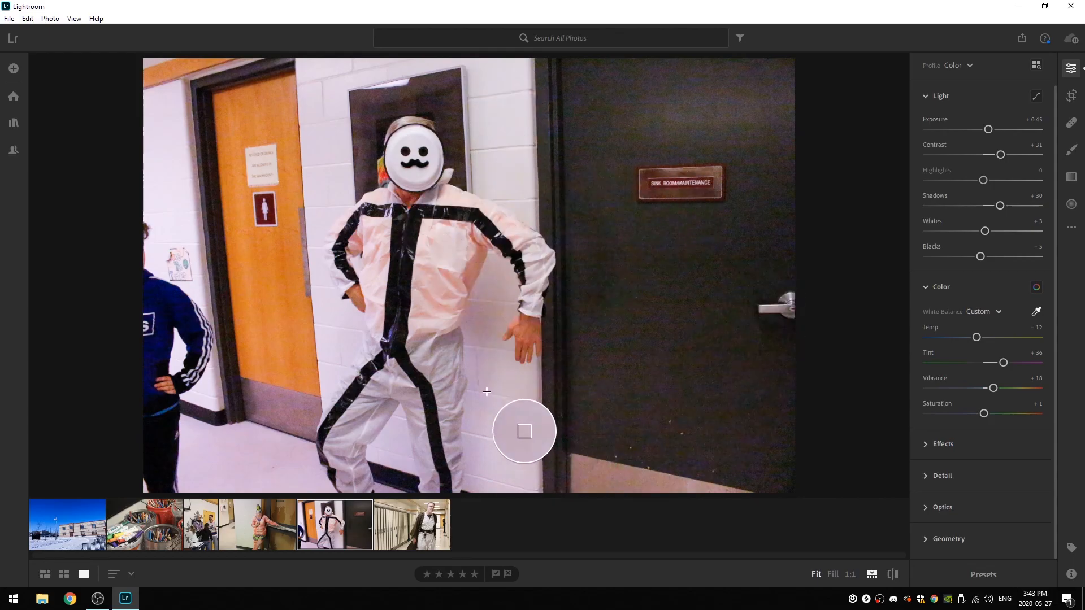
# - Sample the white wall beside the figure at several heights to set the white balance to Temp -17 and Tint +14
pyautogui.click(503, 375)
pyautogui.click(489, 296)
pyautogui.click(487, 135)
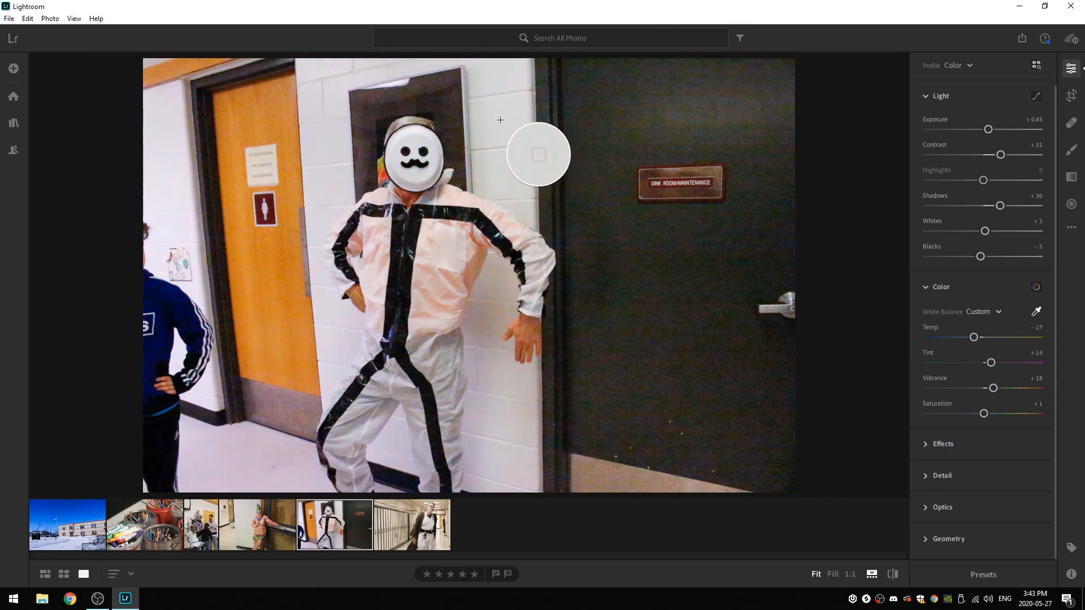
# - Sample the white wall beside the masked figure to set the white balance to Temp -16 and Tint +15, and finish with the White Balance Selector
pyautogui.click(490, 135)
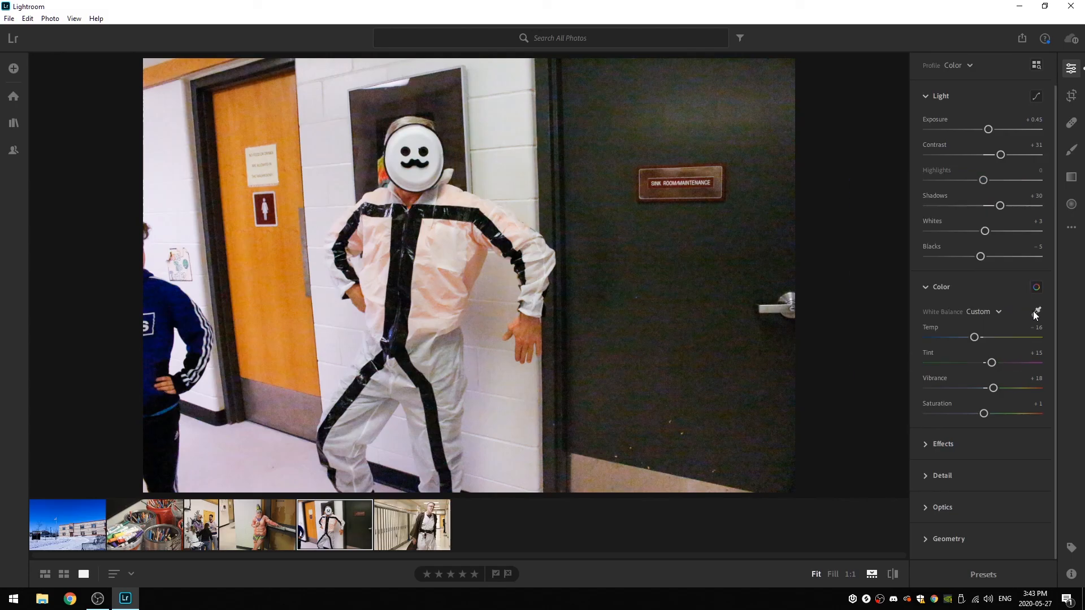
pyautogui.press('w')
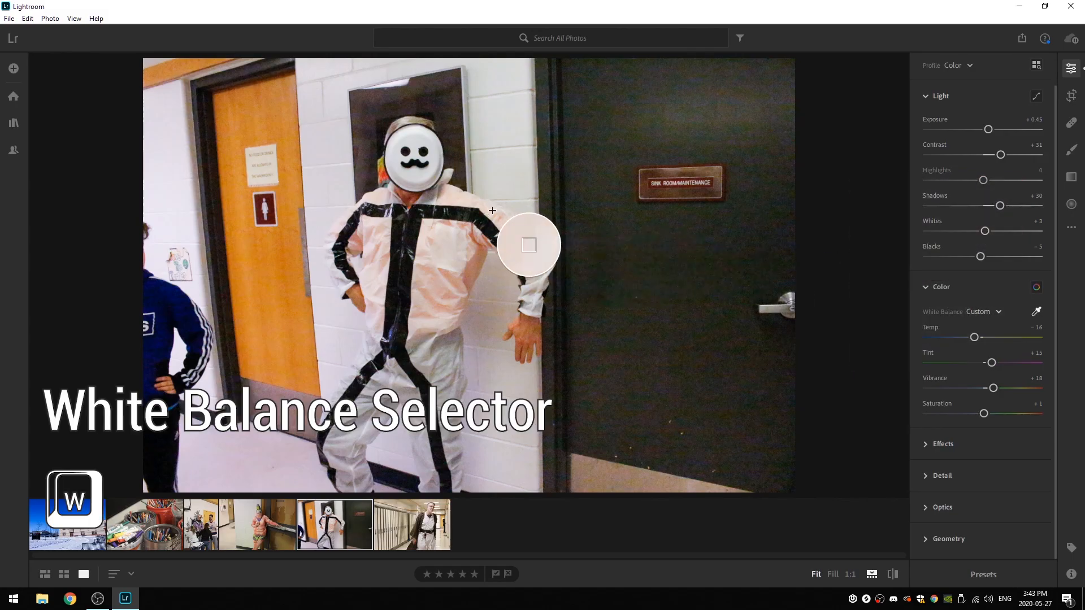
pyautogui.click(1043, 313)
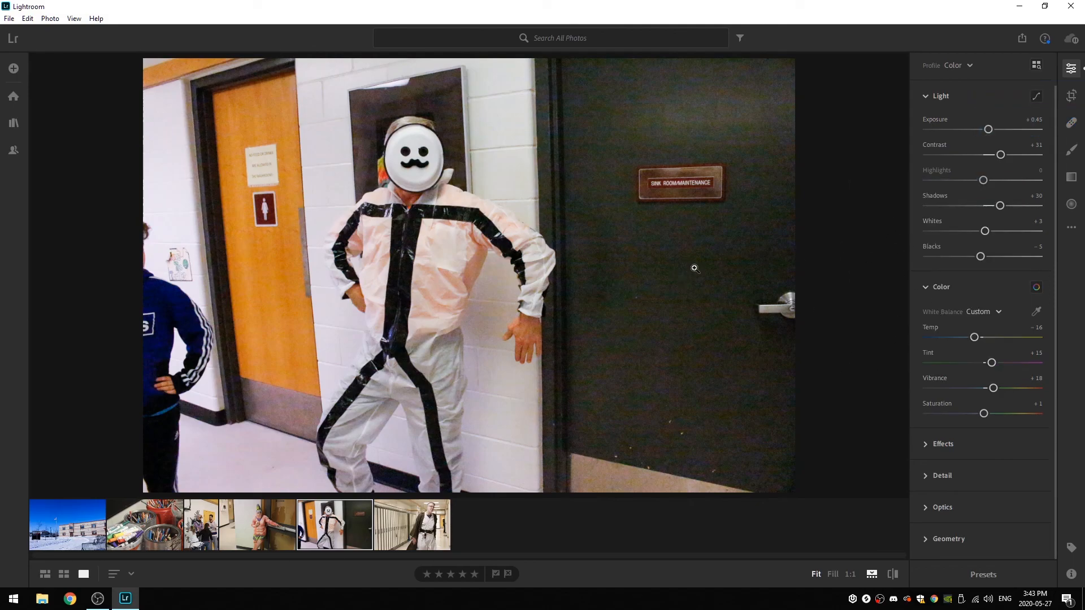
# - Expand the Effects settings, try raising Clarity on the masked figure photo, and reset it to 0
pyautogui.click(927, 447)
pyautogui.moveTo(983, 369); pyautogui.dragTo(1002, 373)
pyautogui.doubleClick(998, 374)
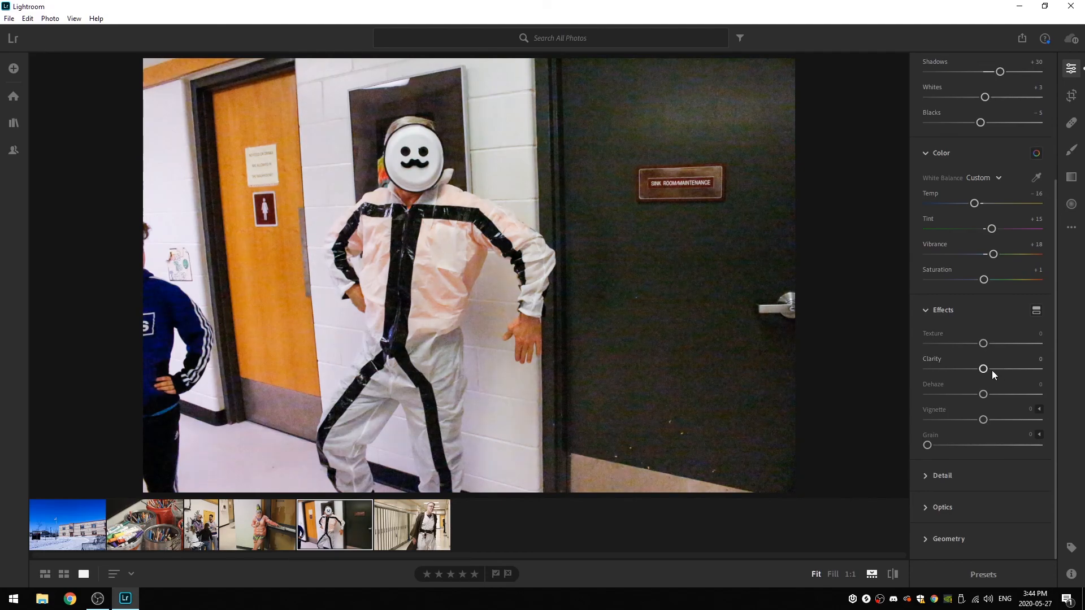
# - Crop the photo to a full-height portrait frame around the masked figure, excluding the person in blue and most of the dark door
pyautogui.click(1075, 101)
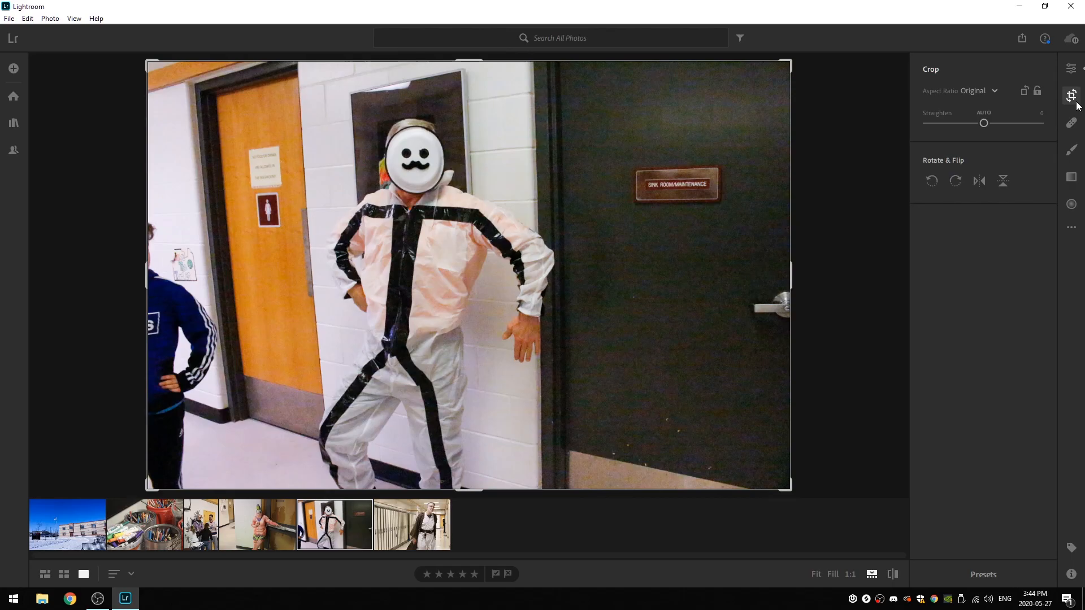
pyautogui.moveTo(178, 74)
pyautogui.mouseDown()
pyautogui.moveTo(225, 75)
pyautogui.moveTo(191, 65)
pyautogui.mouseUp()
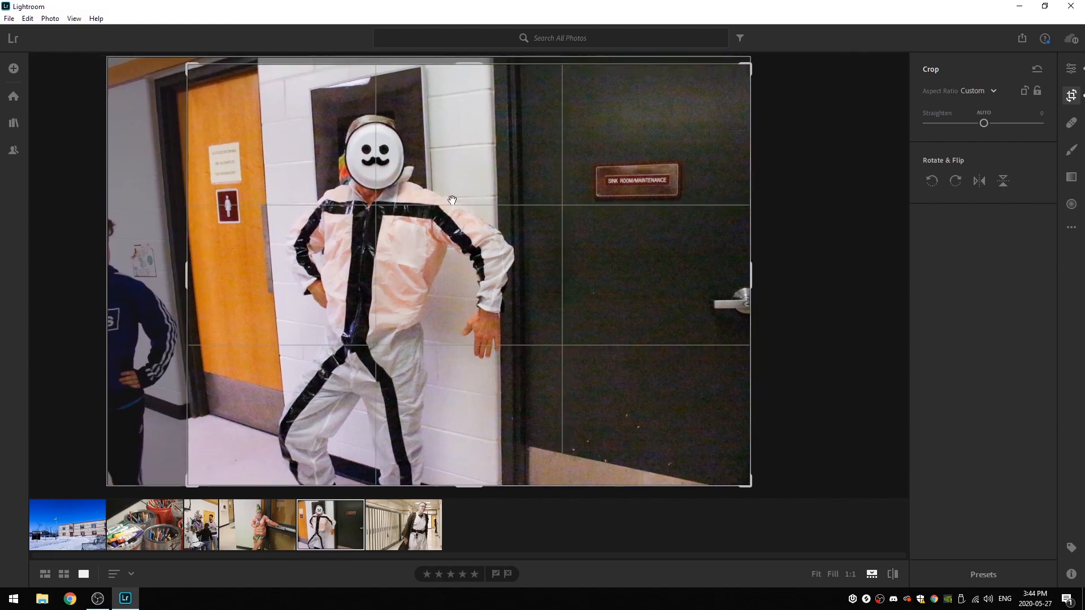
pyautogui.moveTo(756, 282)
pyautogui.mouseDown()
pyautogui.moveTo(639, 279)
pyautogui.moveTo(750, 278)
pyautogui.mouseUp()
pyautogui.moveTo(750, 265); pyautogui.dragTo(639, 266)
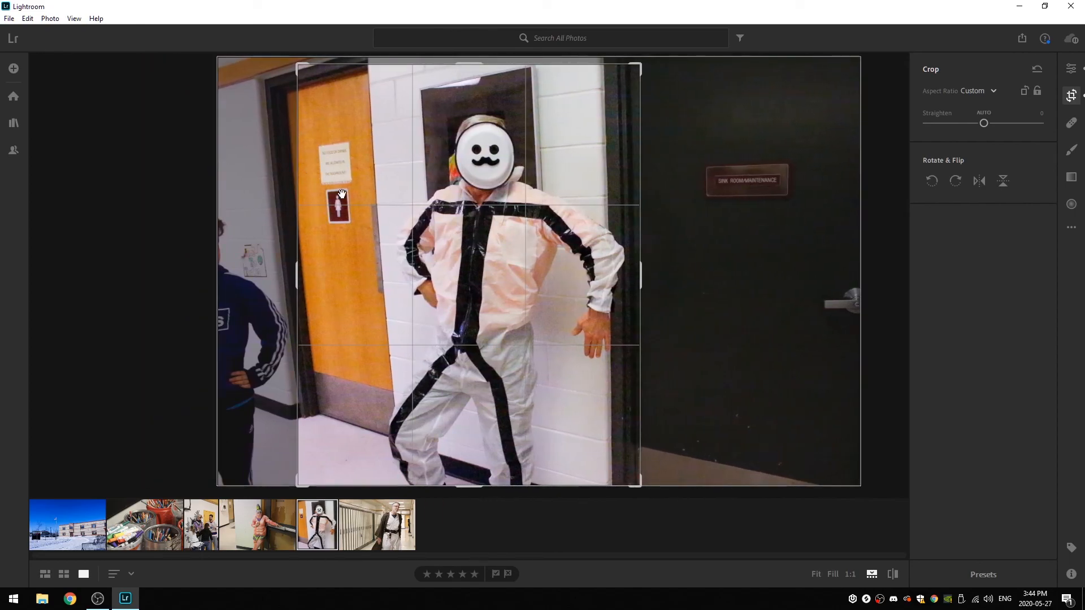
pyautogui.moveTo(298, 275); pyautogui.dragTo(328, 272)
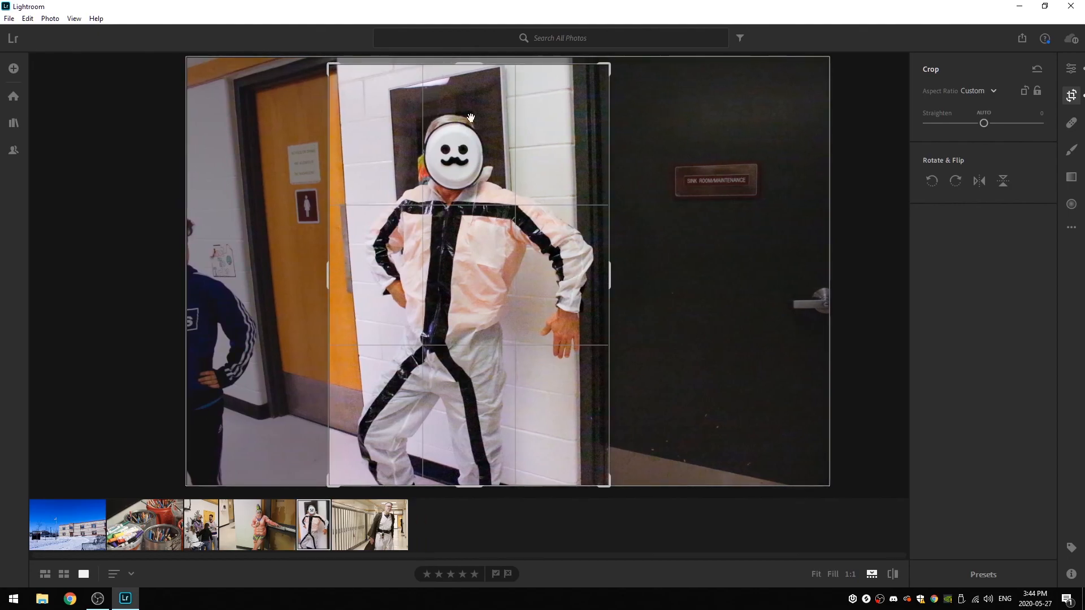
pyautogui.moveTo(473, 62); pyautogui.dragTo(474, 54)
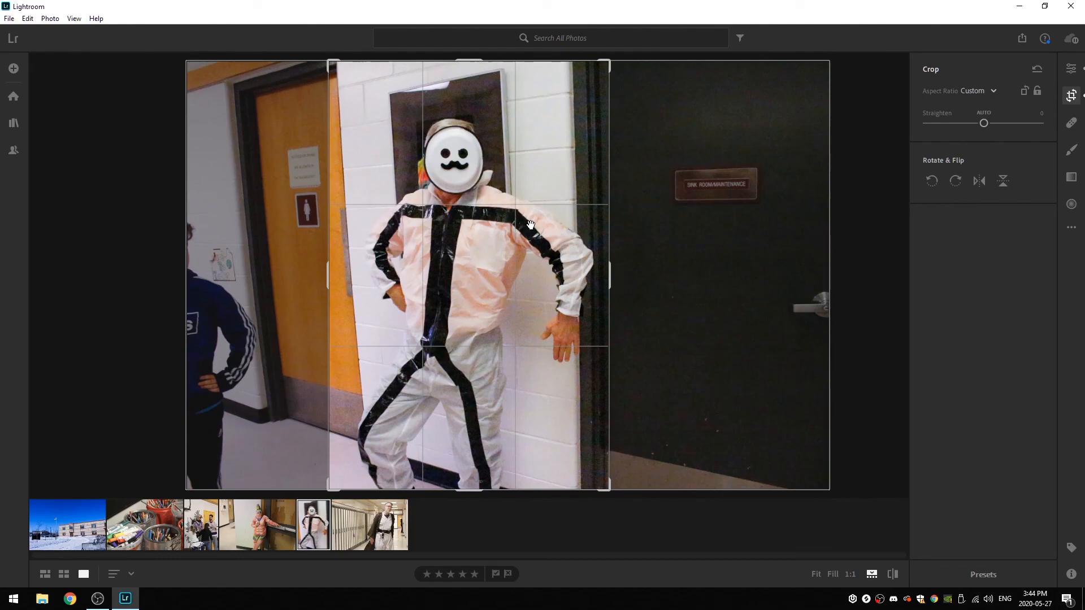
# - Reposition the photo within the crop frame so less of the orange door is included, and apply the crop
pyautogui.moveTo(445, 129); pyautogui.dragTo(434, 129)
pyautogui.moveTo(431, 188); pyautogui.dragTo(428, 186)
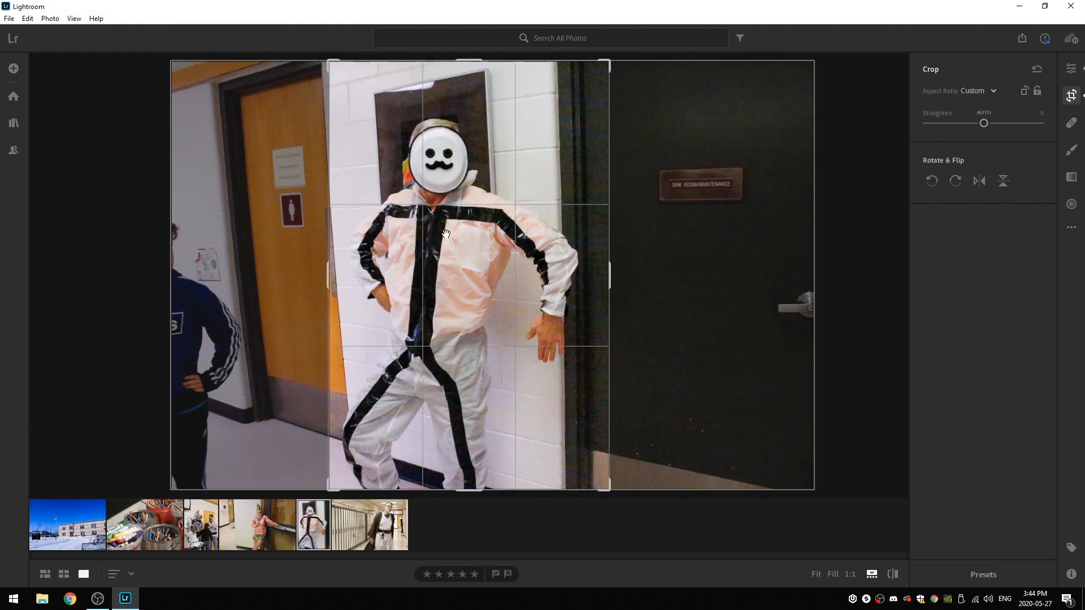
pyautogui.press('Return')
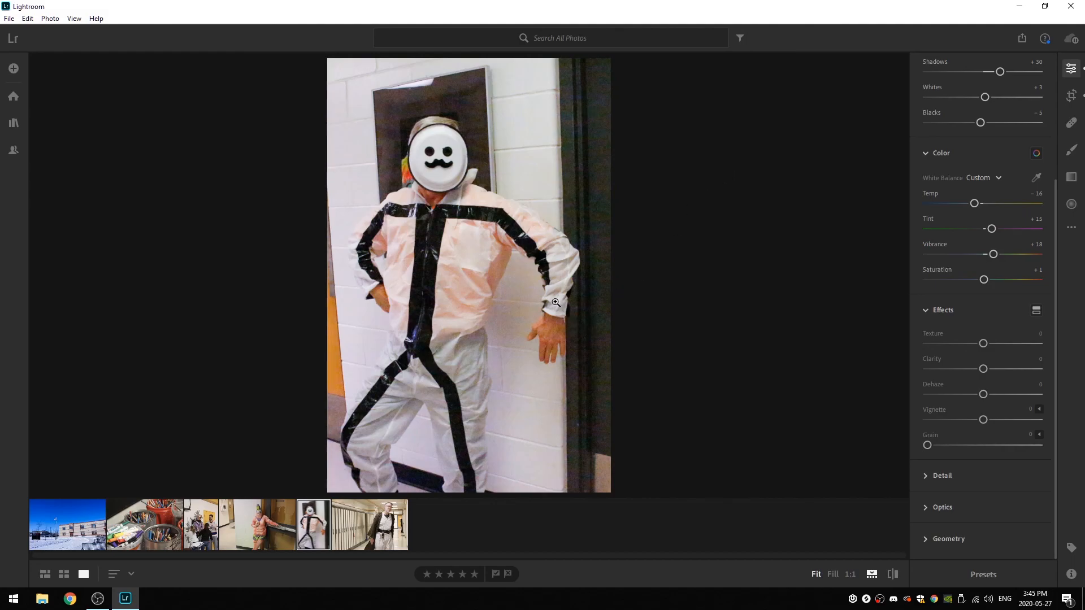
# - Return to the school building photo and reduce its Contrast to +32
pyautogui.click(97, 519)
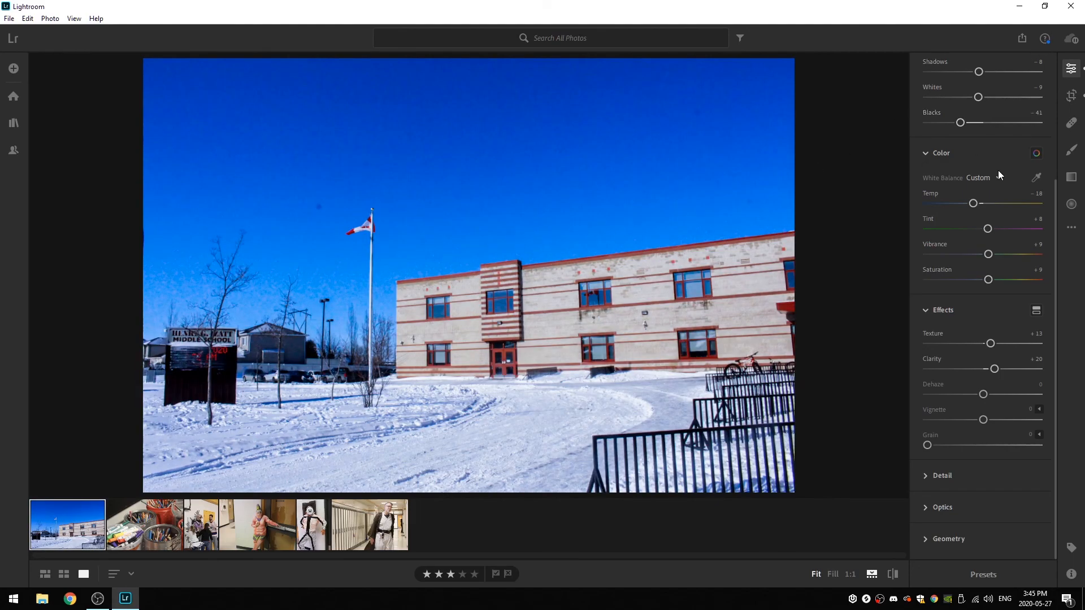
pyautogui.scroll(5, 998, 167)
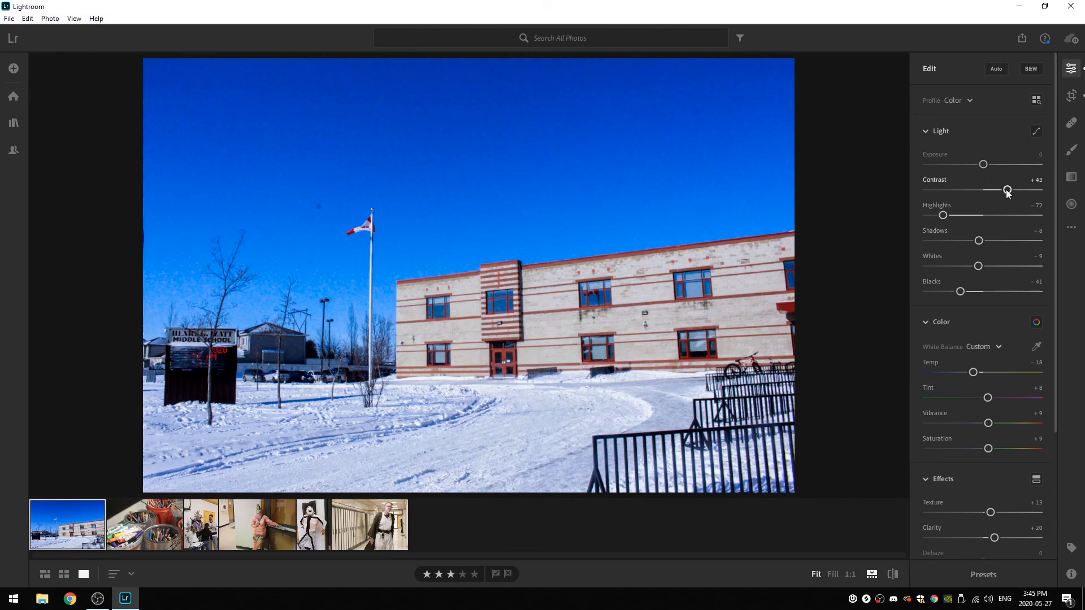
pyautogui.moveTo(1006, 191); pyautogui.dragTo(993, 196)
pyautogui.scroll(-1, 995, 304)
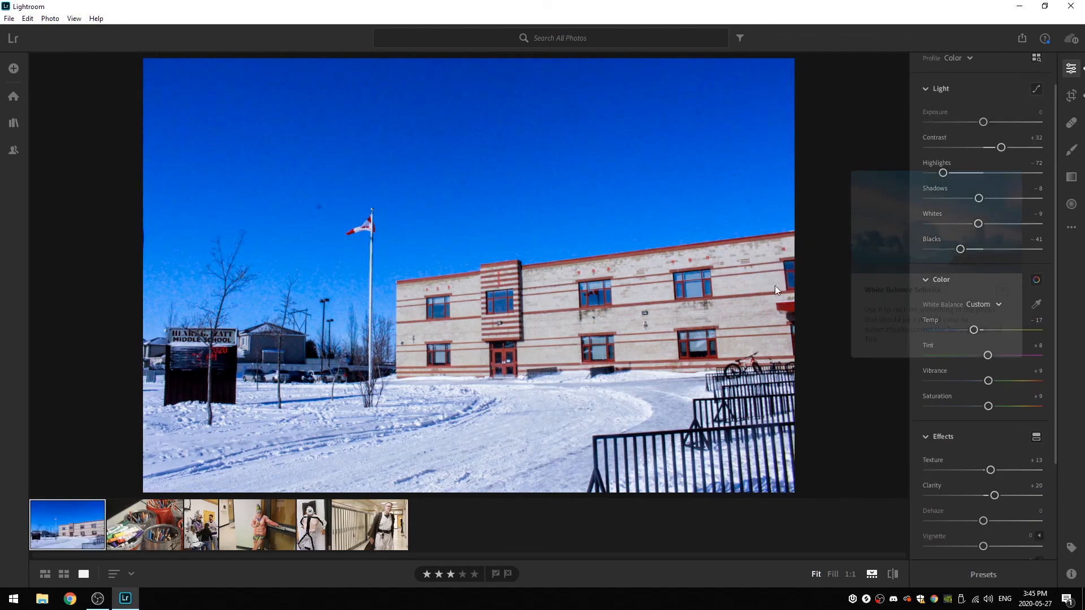
pyautogui.press('Right')
pyautogui.press('Left')
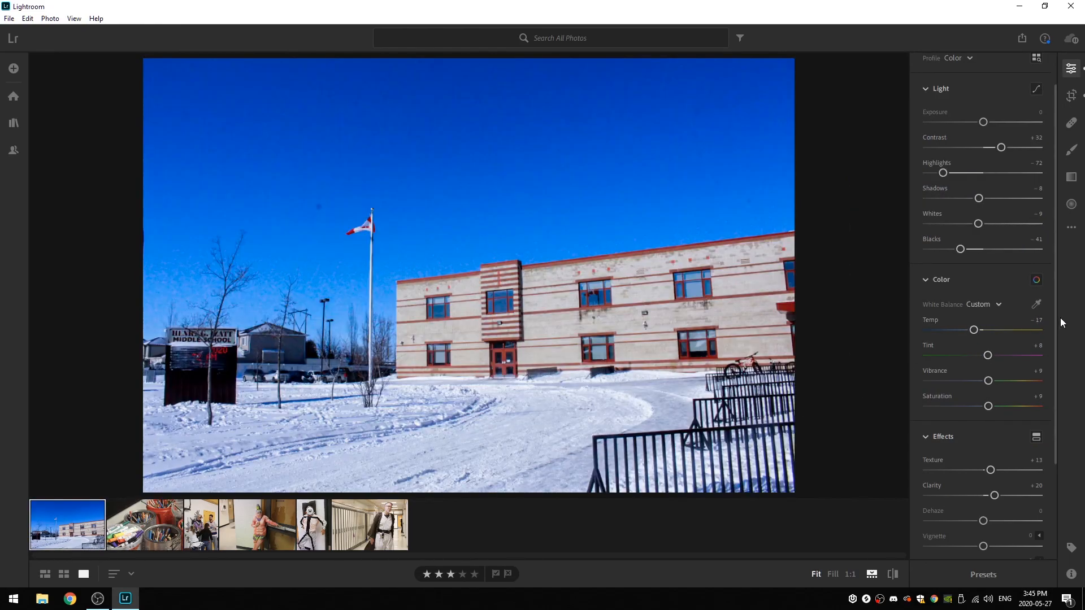
# - Sample the snow and flag with the White Balance Selector, settling on Temp -1 and Tint -3, and finish with the selector
pyautogui.click(1036, 304)
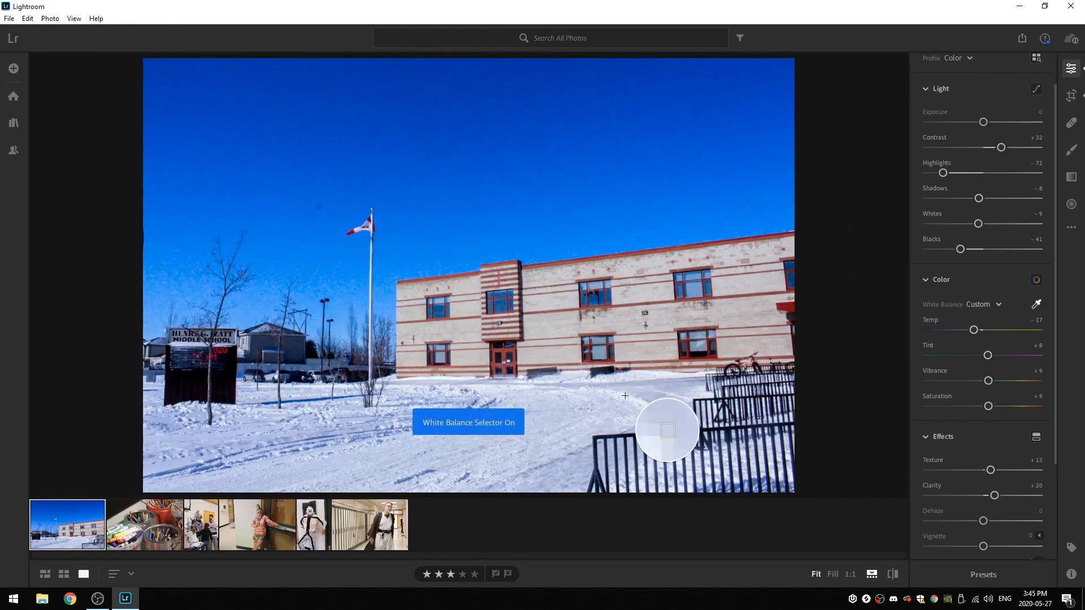
pyautogui.click(538, 414)
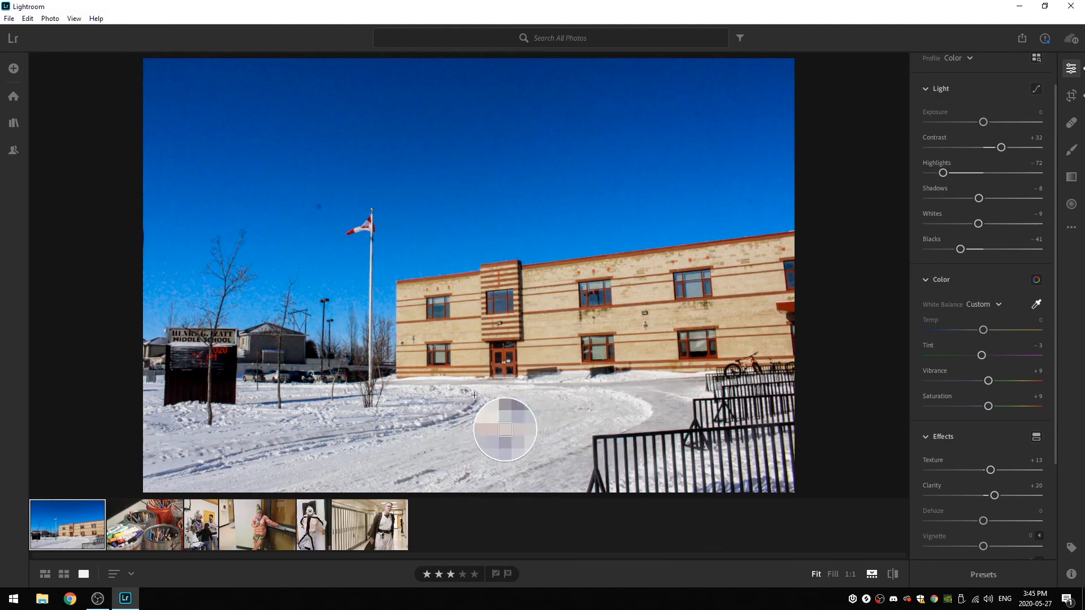
pyautogui.click(359, 229)
pyautogui.click(367, 224)
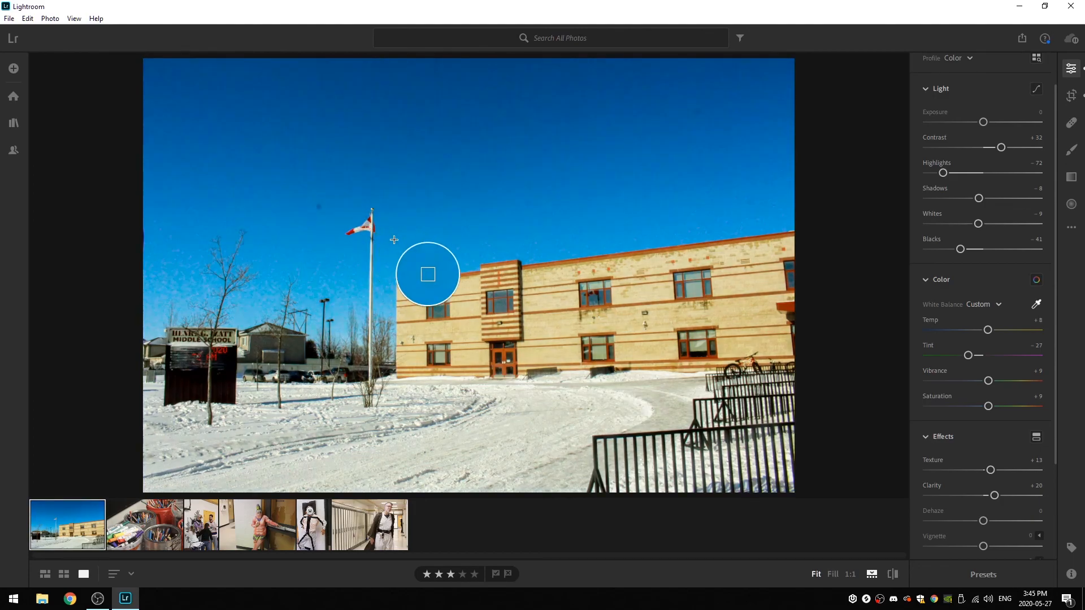
pyautogui.click(357, 230)
pyautogui.click(357, 230)
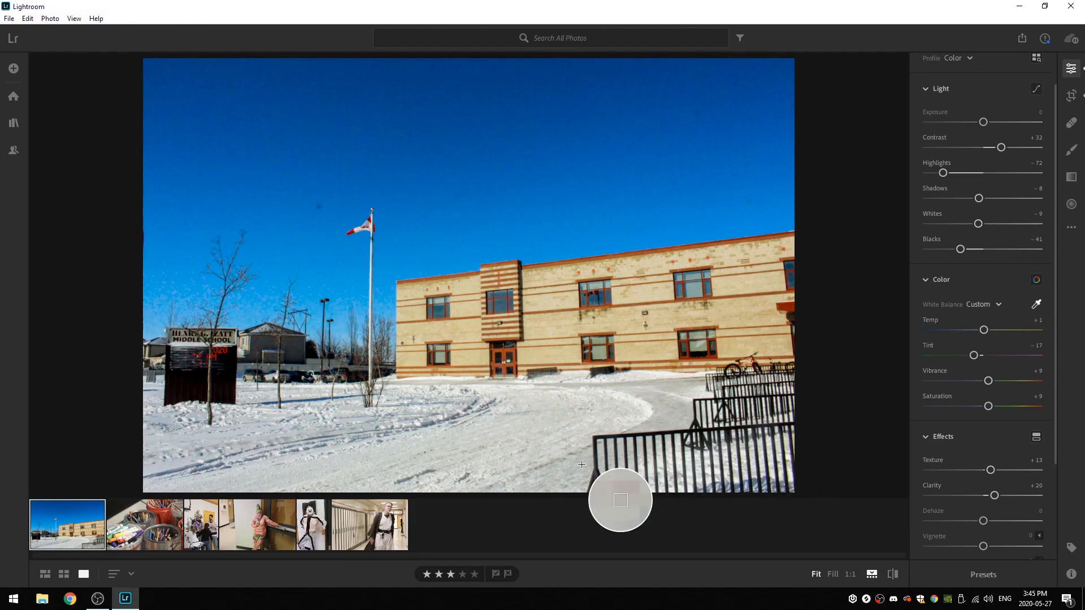
pyautogui.click(686, 386)
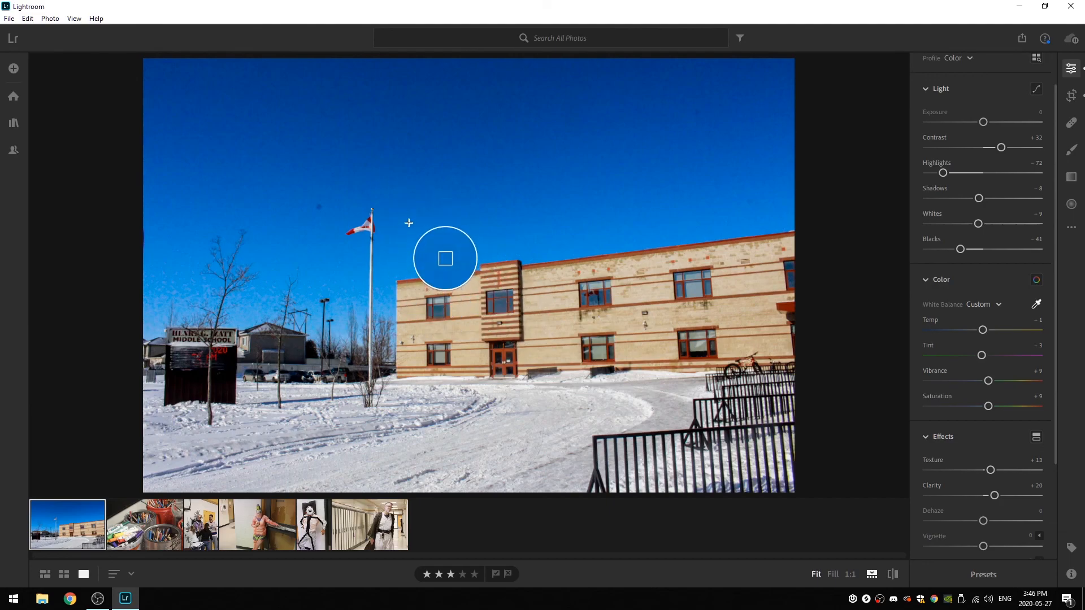
pyautogui.press('w')
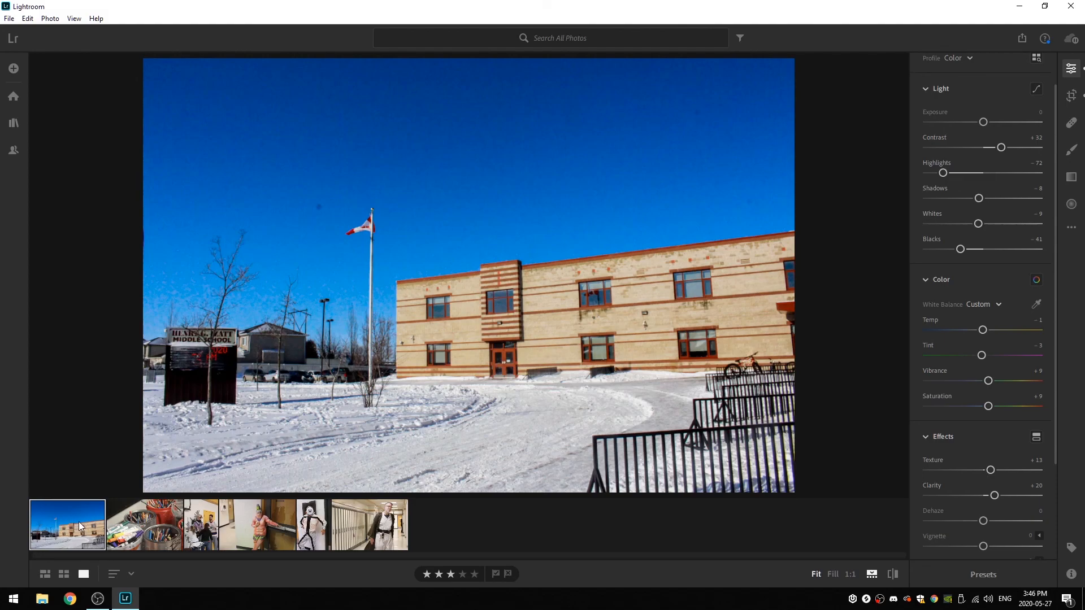
# - Select the school building and masked figure photos together, open the export settings for both, and preview each one
pyautogui.keyDown('ctrl'); pyautogui.click(312, 512); pyautogui.keyUp('ctrl')
pyautogui.rightClick(315, 510)
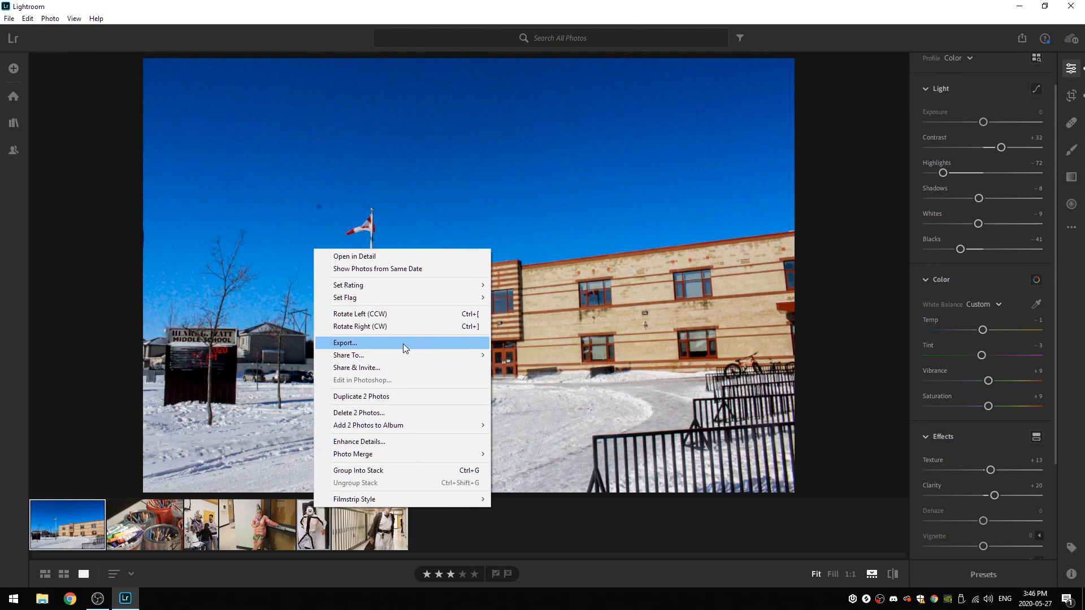
pyautogui.click(354, 344)
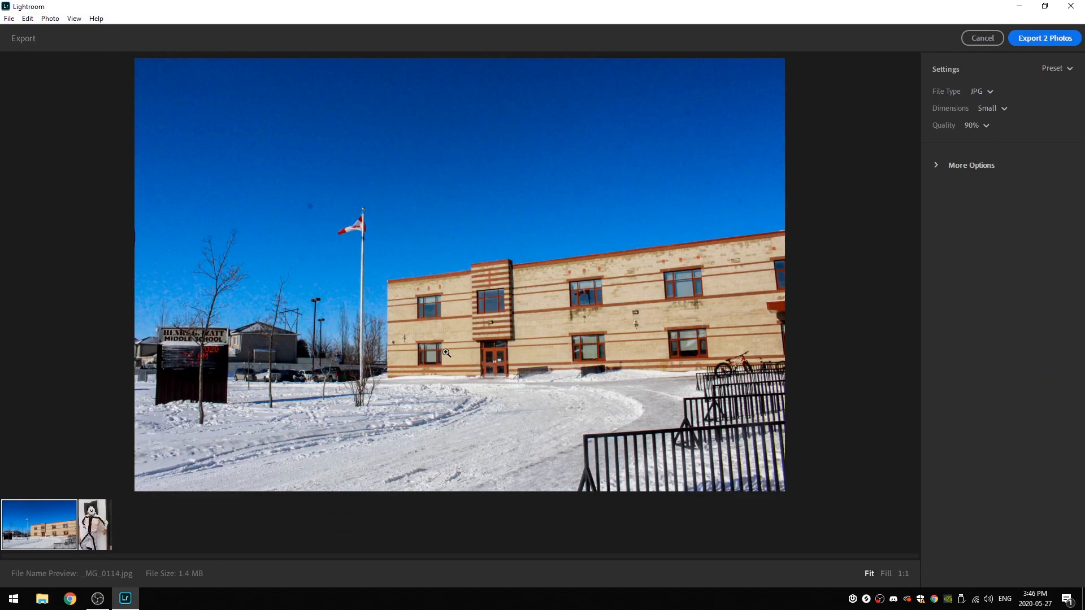
pyautogui.click(92, 521)
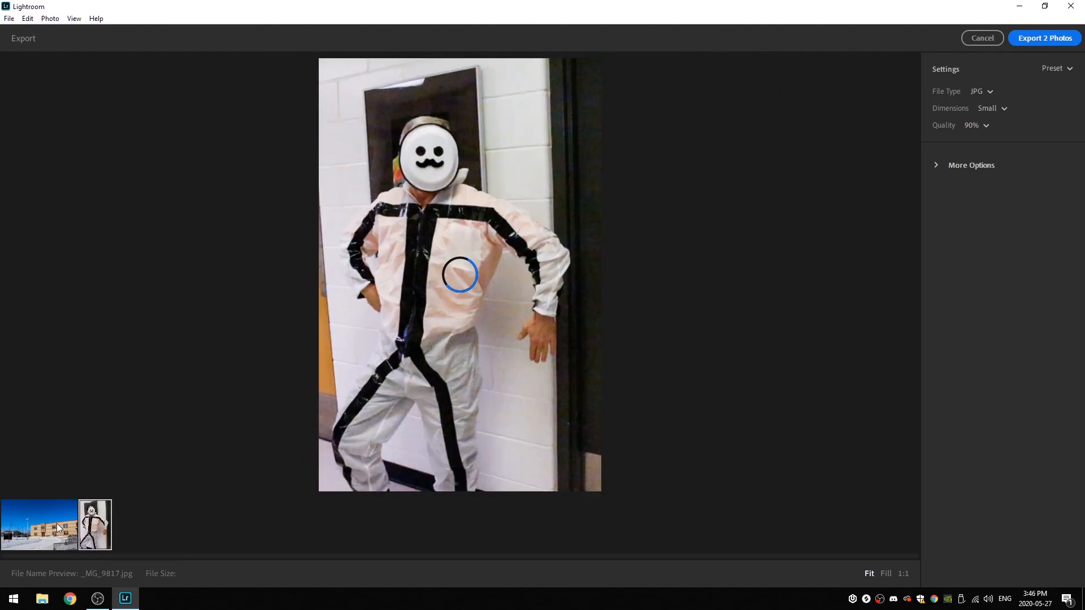
pyautogui.click(59, 523)
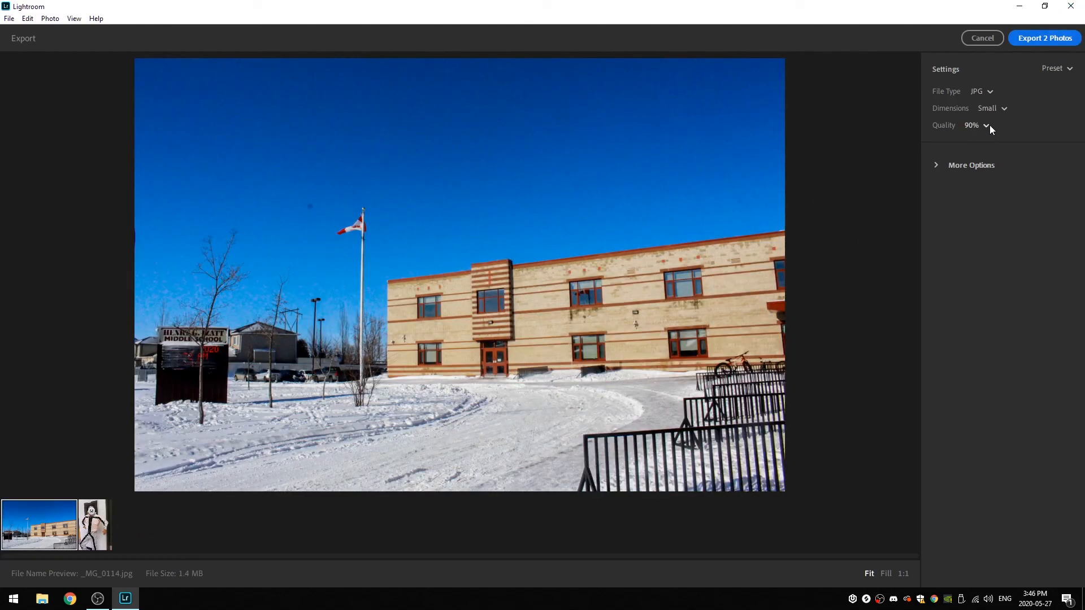
# - Keep JPG as the export file type and set the Dimensions to Full Size
pyautogui.click(988, 92)
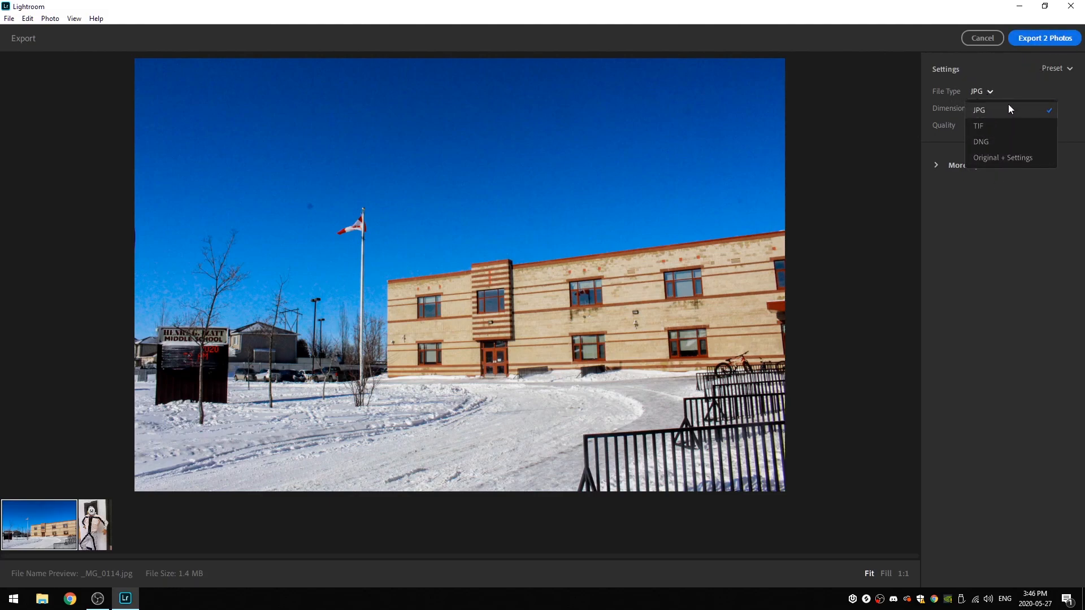
pyautogui.click(985, 89)
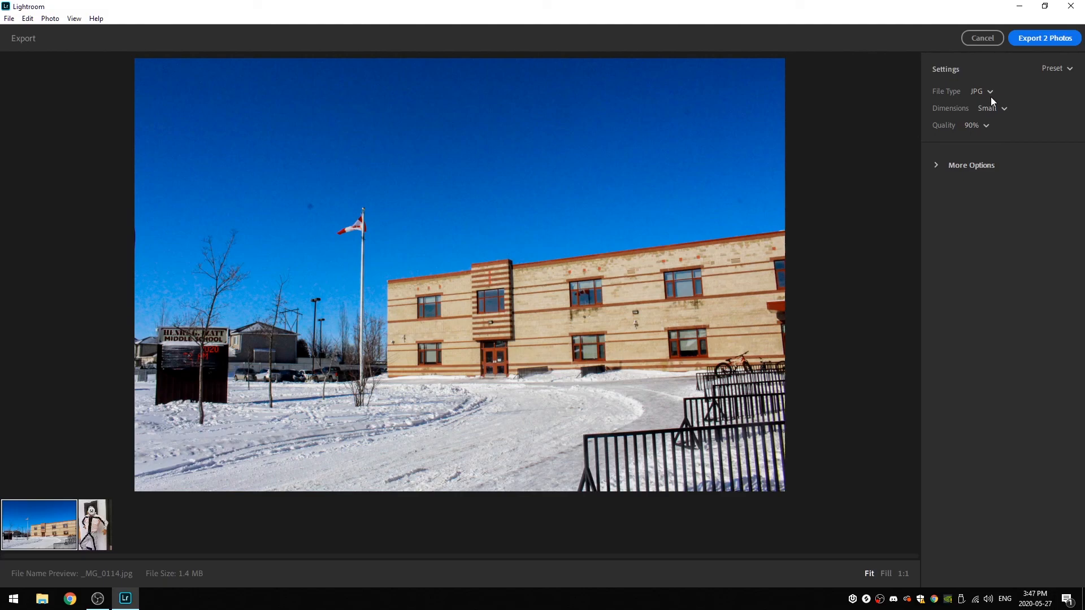
pyautogui.click(994, 108)
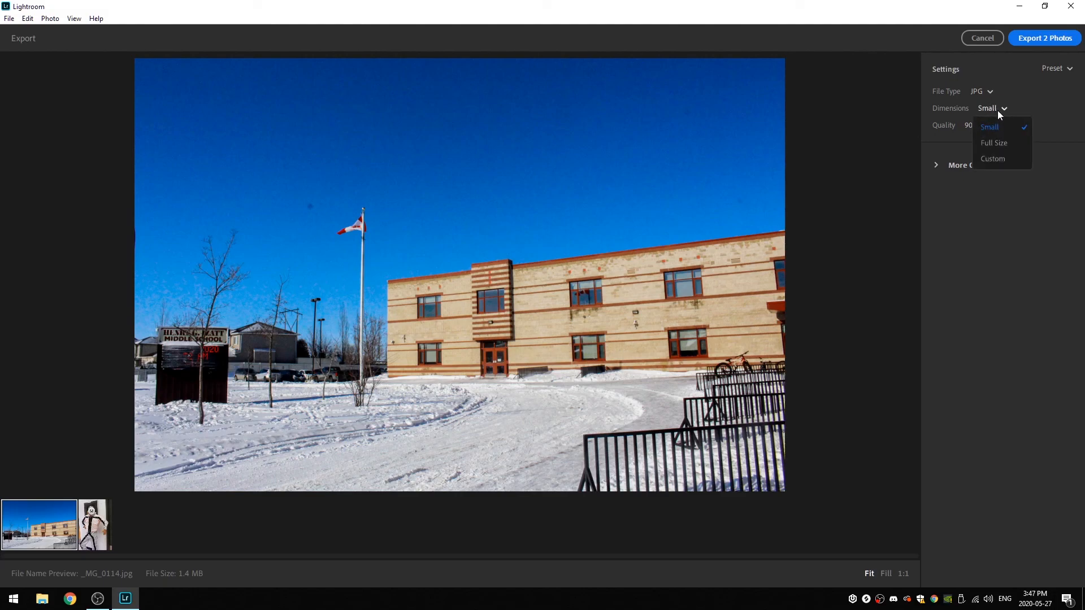
pyautogui.click(1007, 107)
pyautogui.click(1004, 108)
pyautogui.click(1001, 106)
pyautogui.click(999, 107)
pyautogui.click(999, 107)
pyautogui.click(997, 109)
pyautogui.click(997, 108)
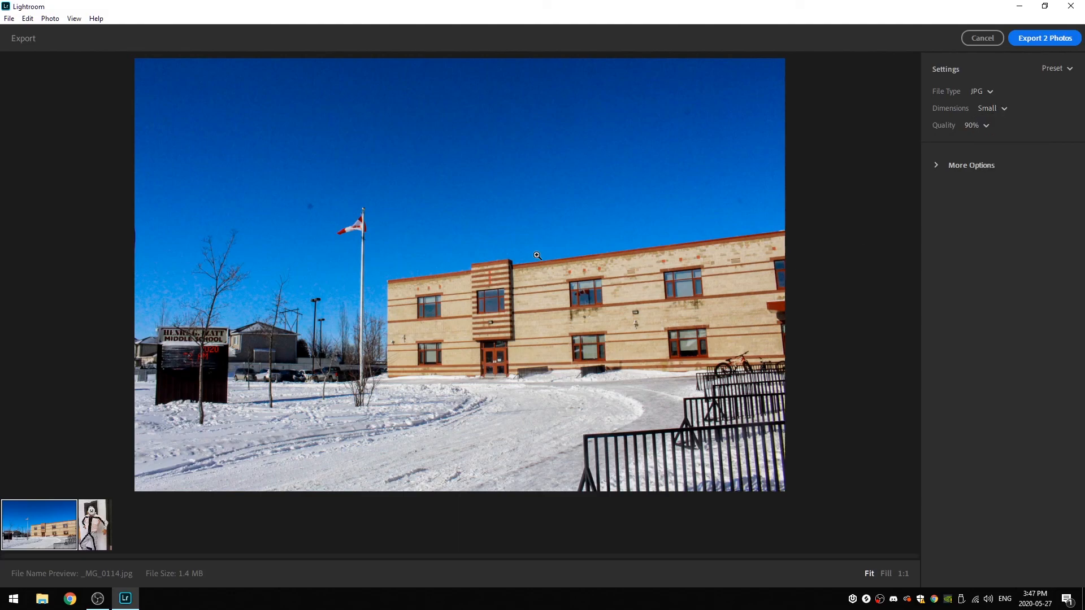
pyautogui.click(997, 112)
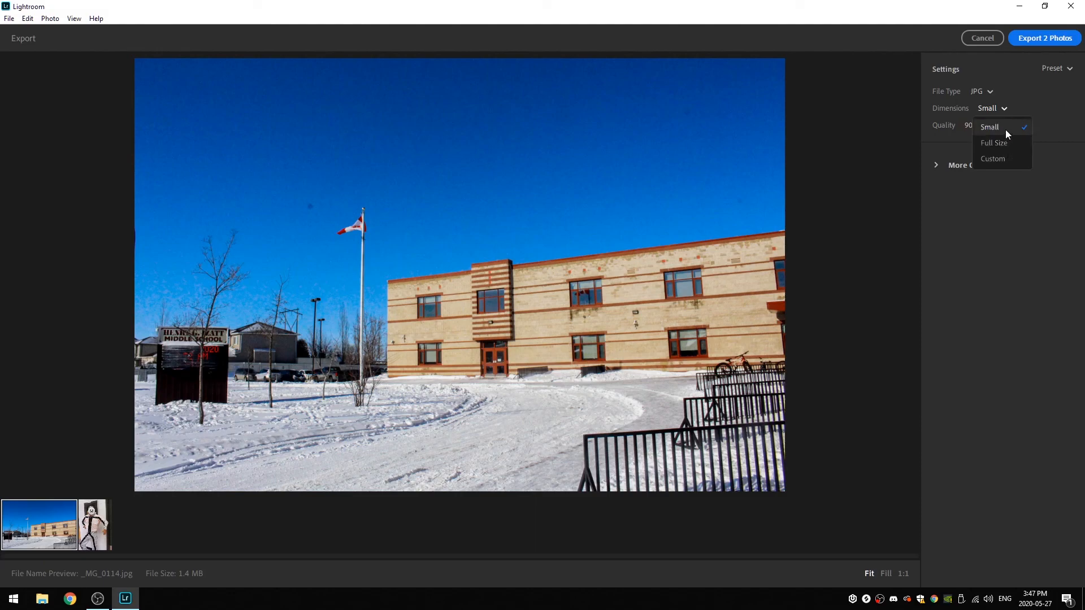
pyautogui.click(509, 297)
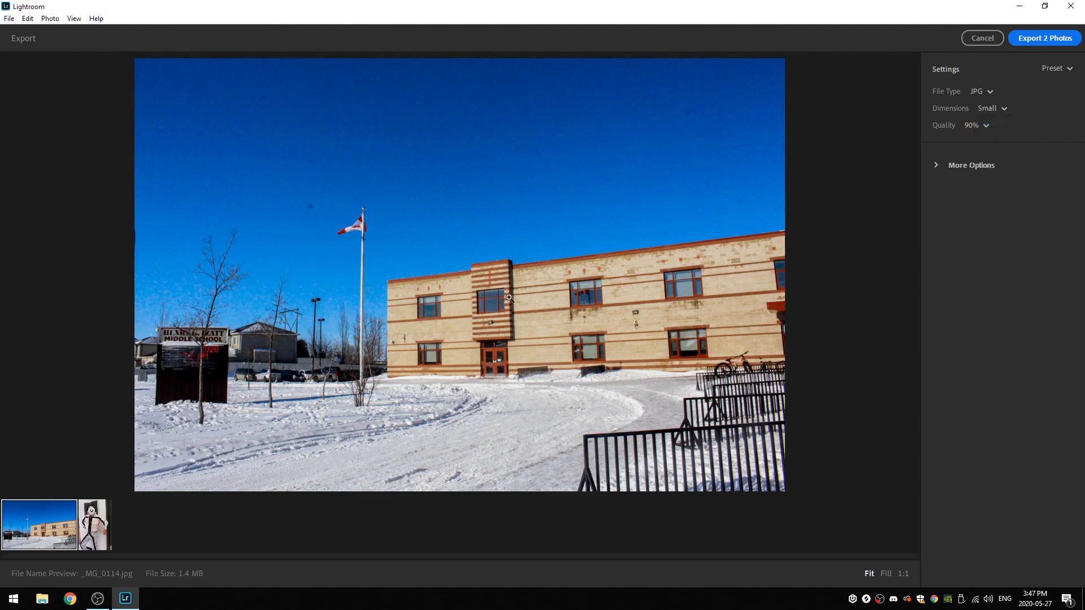
pyautogui.click(992, 108)
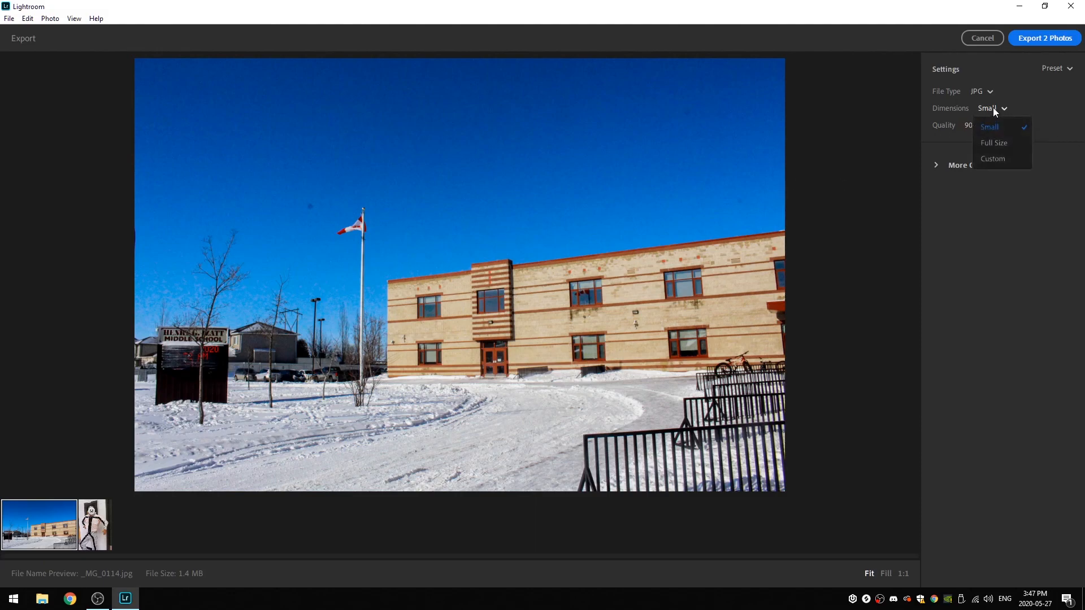
pyautogui.click(988, 142)
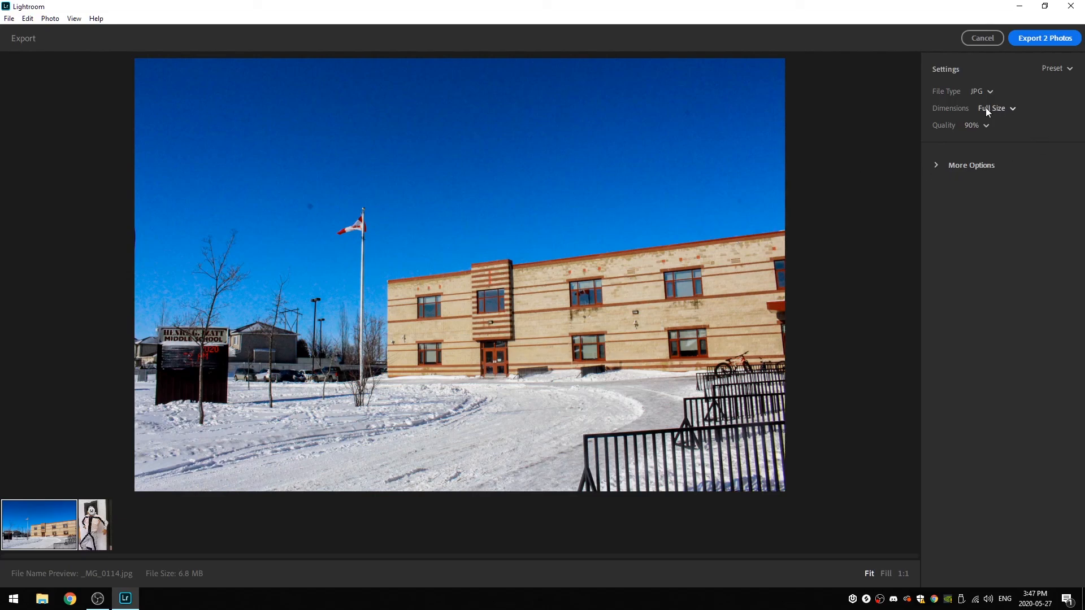
# - Try the export Quality at 100% and 90%, and set it to 80%
pyautogui.click(969, 127)
pyautogui.click(971, 126)
pyautogui.click(972, 126)
pyautogui.click(985, 138)
pyautogui.click(990, 126)
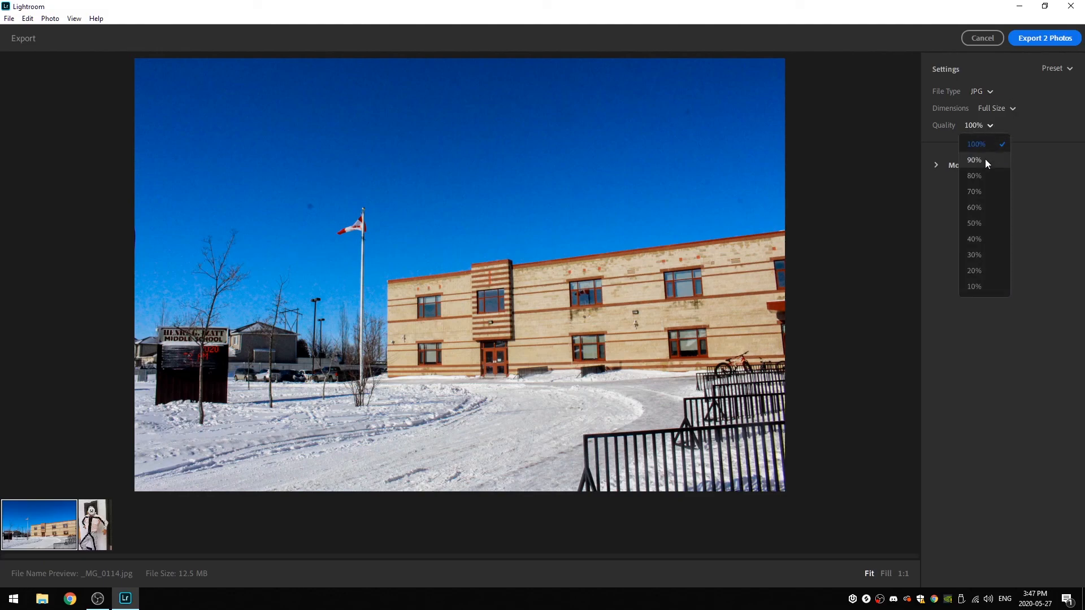
pyautogui.click(985, 160)
pyautogui.click(983, 125)
pyautogui.click(985, 180)
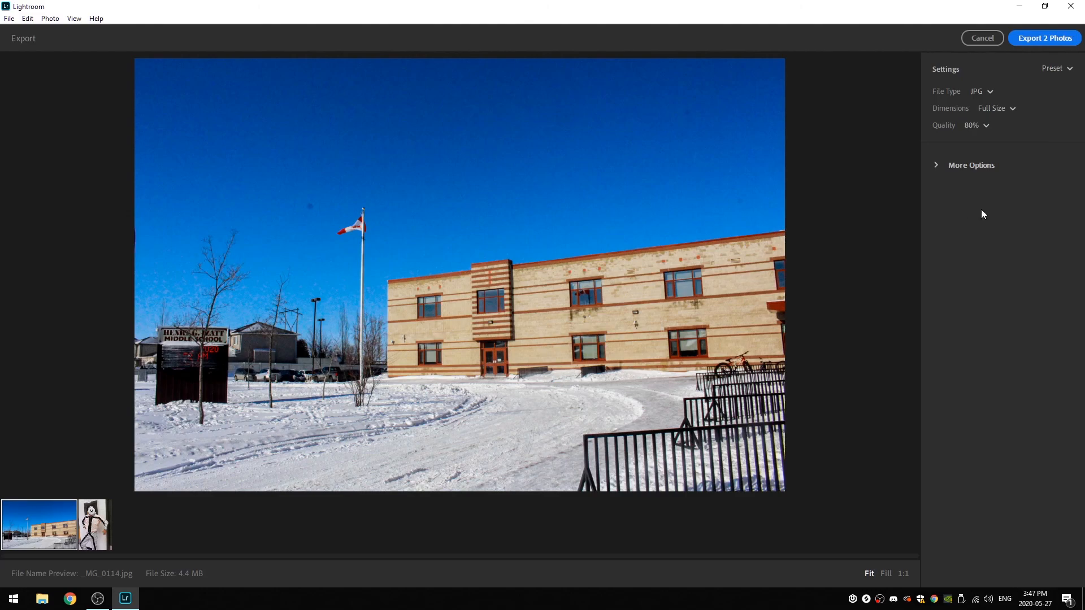
# - Compare the export at 100% Quality again, return to 80%, and check the additional export options without changing them
pyautogui.click(974, 126)
pyautogui.click(981, 142)
pyautogui.click(983, 125)
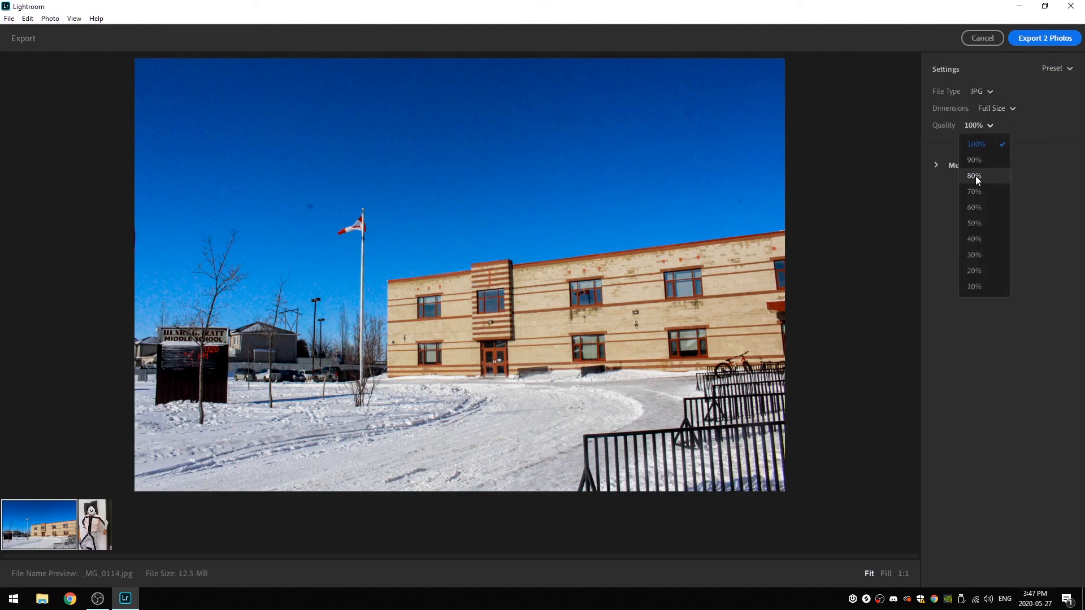
pyautogui.click(977, 177)
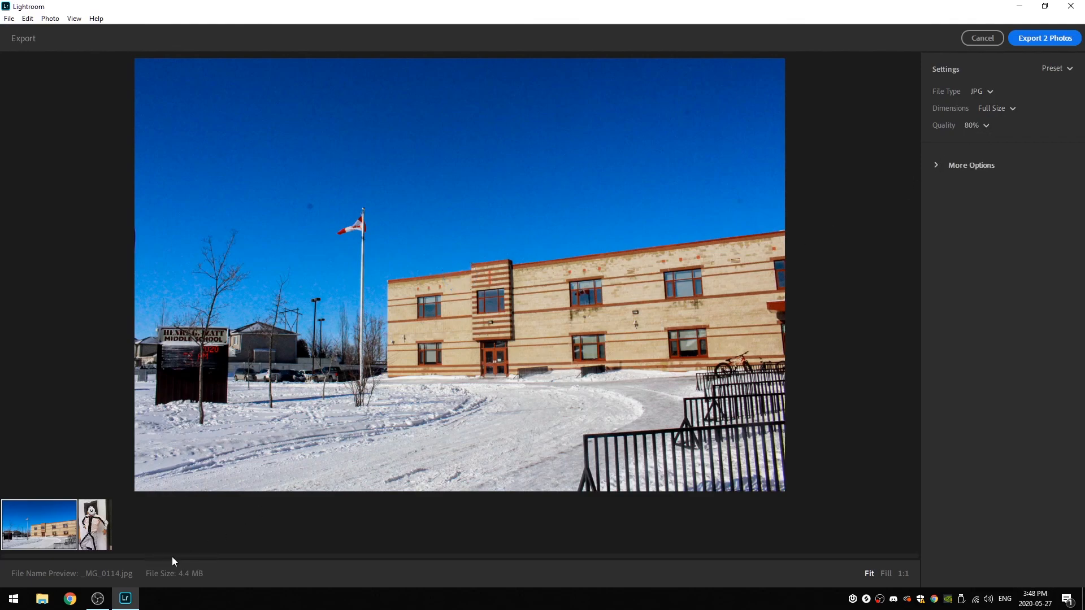
pyautogui.click(938, 165)
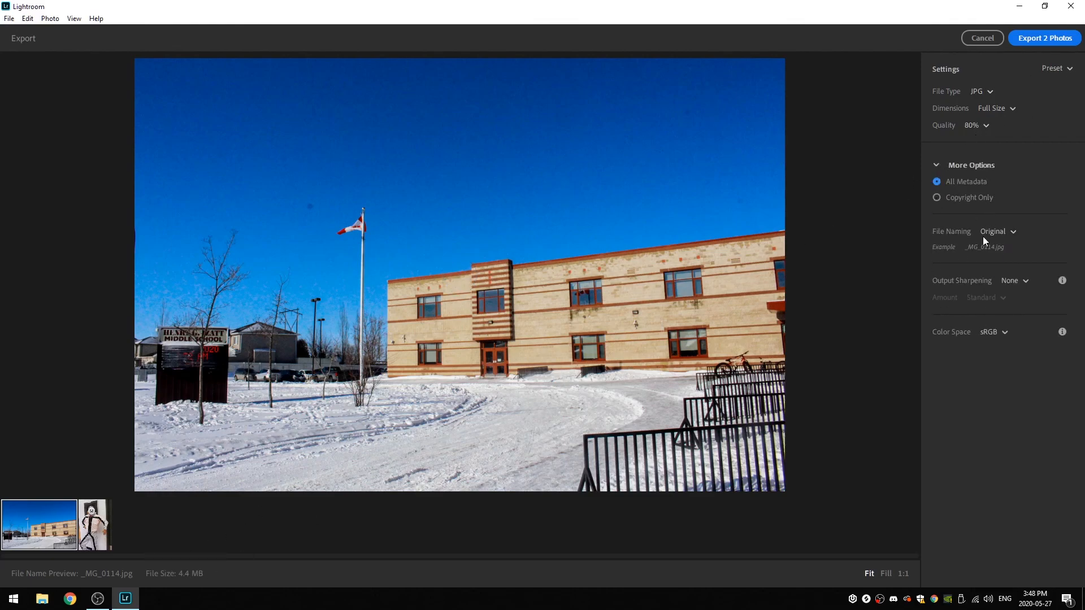
pyautogui.click(936, 165)
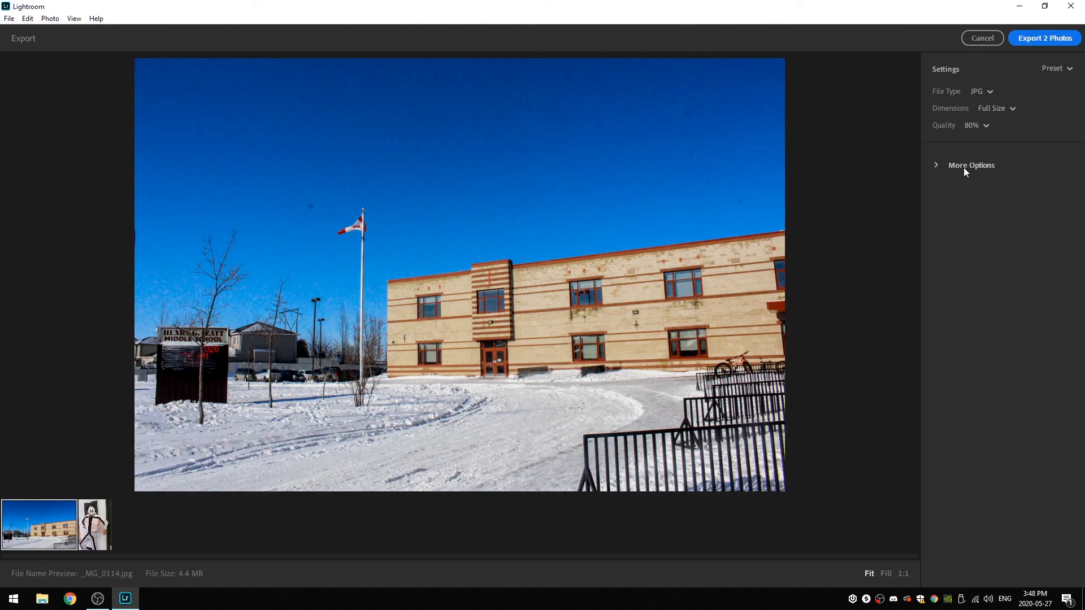
# - Start exporting the two photos and browse to the Misc 2019-20 folder on the Video (D:) drive as the destination
pyautogui.click(1045, 37)
pyautogui.moveTo(508, 118); pyautogui.dragTo(591, 98)
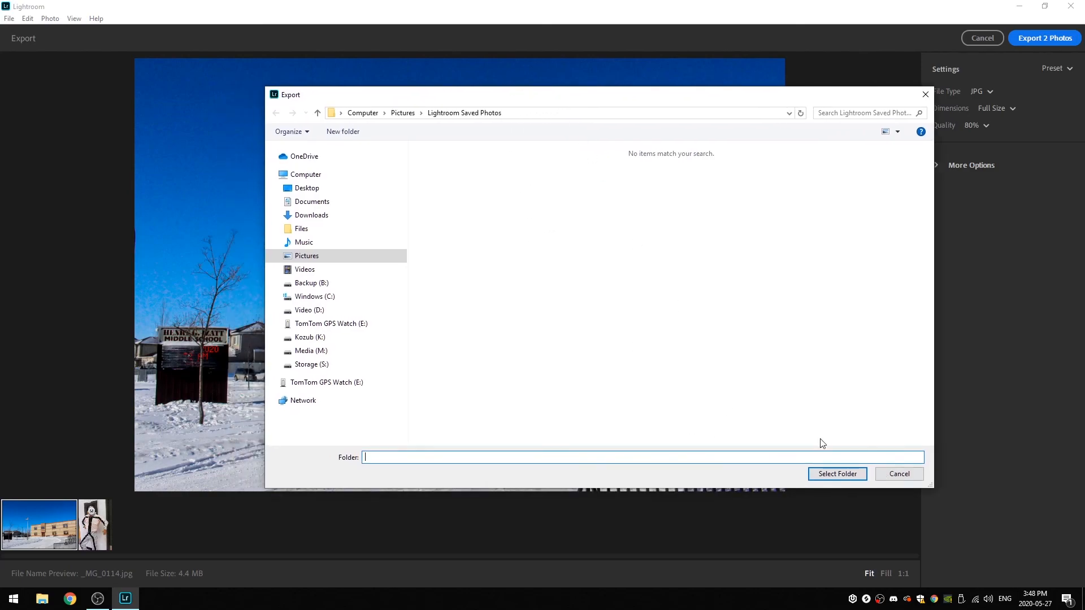
pyautogui.moveTo(523, 100); pyautogui.dragTo(491, 79)
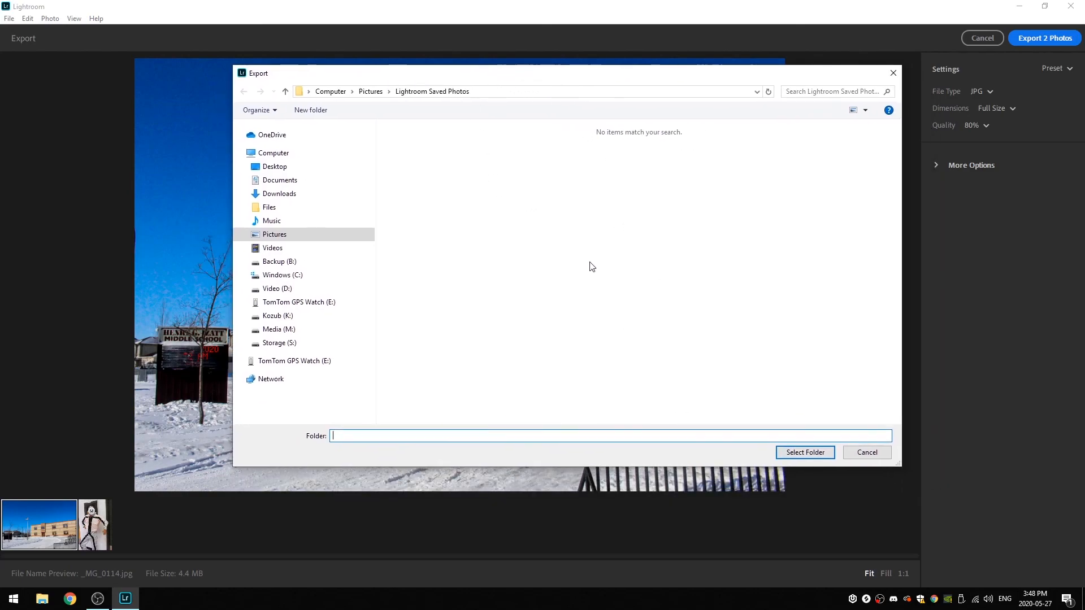
pyautogui.click(274, 291)
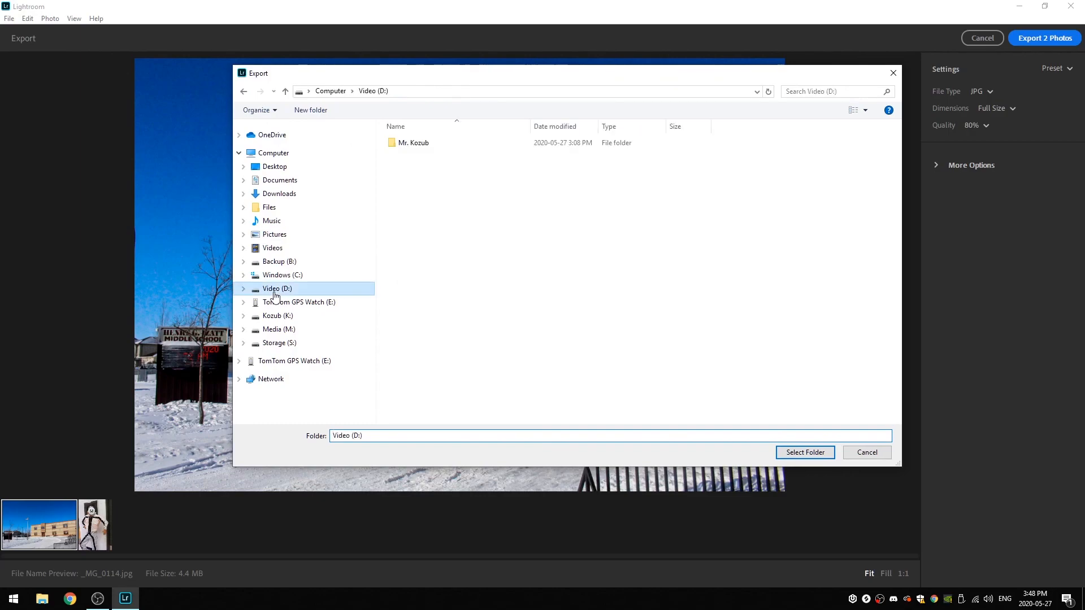
pyautogui.doubleClick(406, 144)
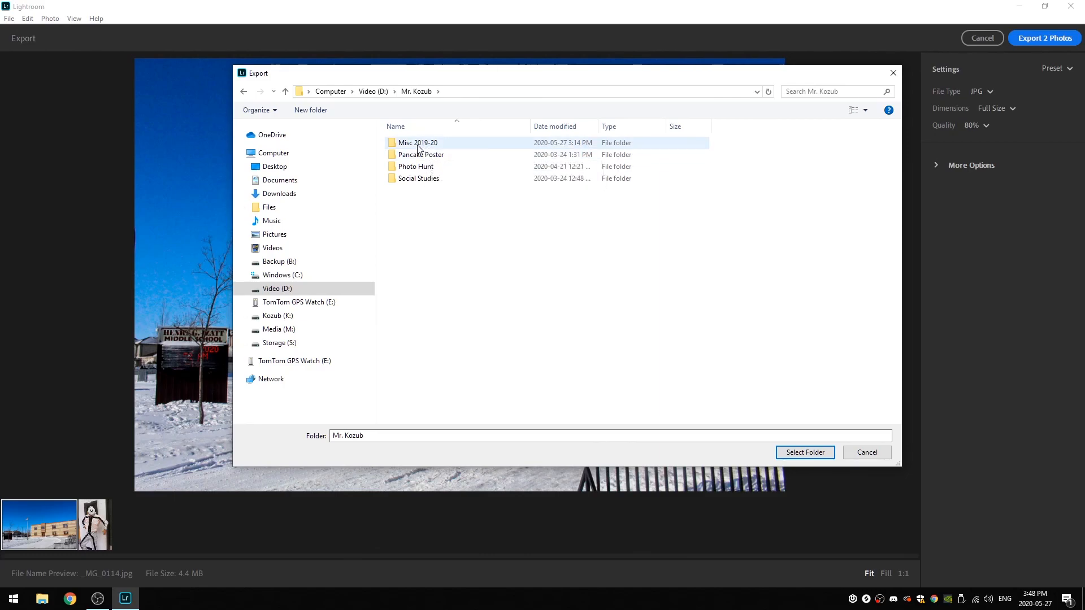
pyautogui.doubleClick(418, 145)
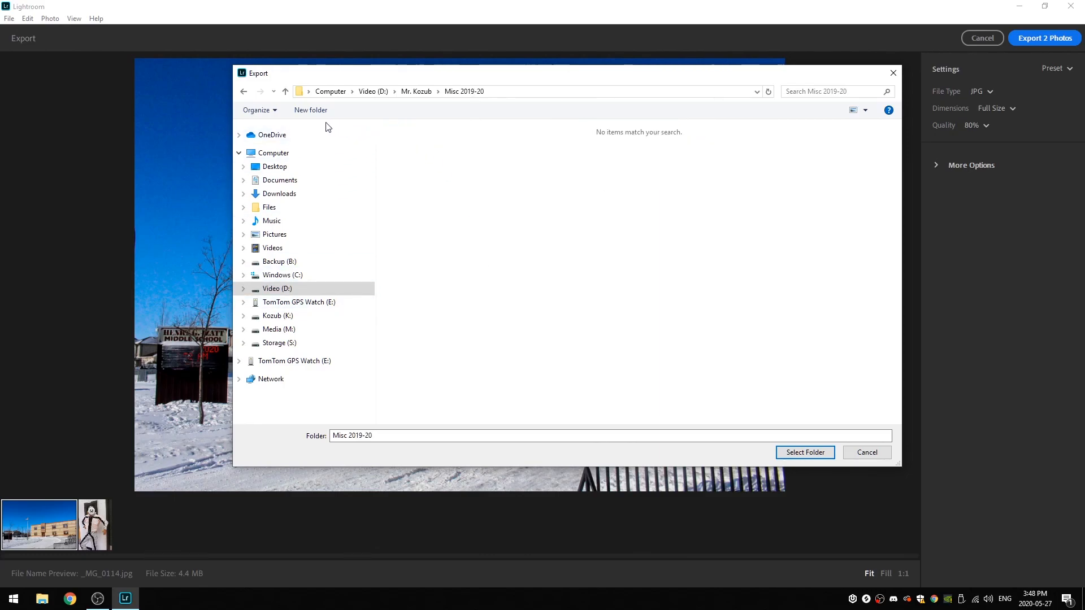
# - Create a folder named "Exported images" inside Misc 2019-20 for the exported photos
pyautogui.click(310, 110)
pyautogui.write('Exported images')
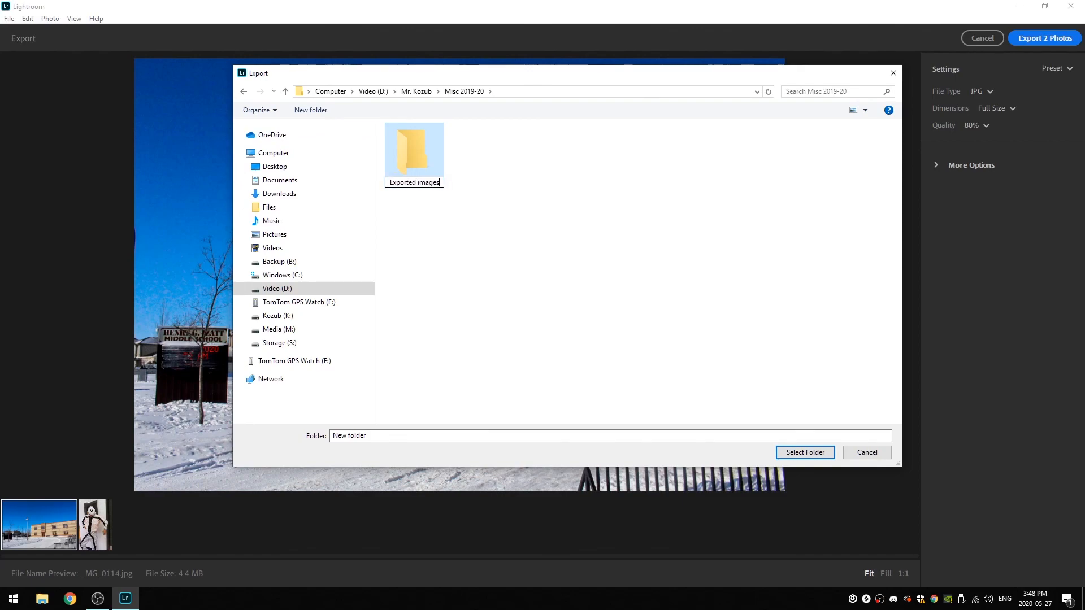
pyautogui.press('Return')
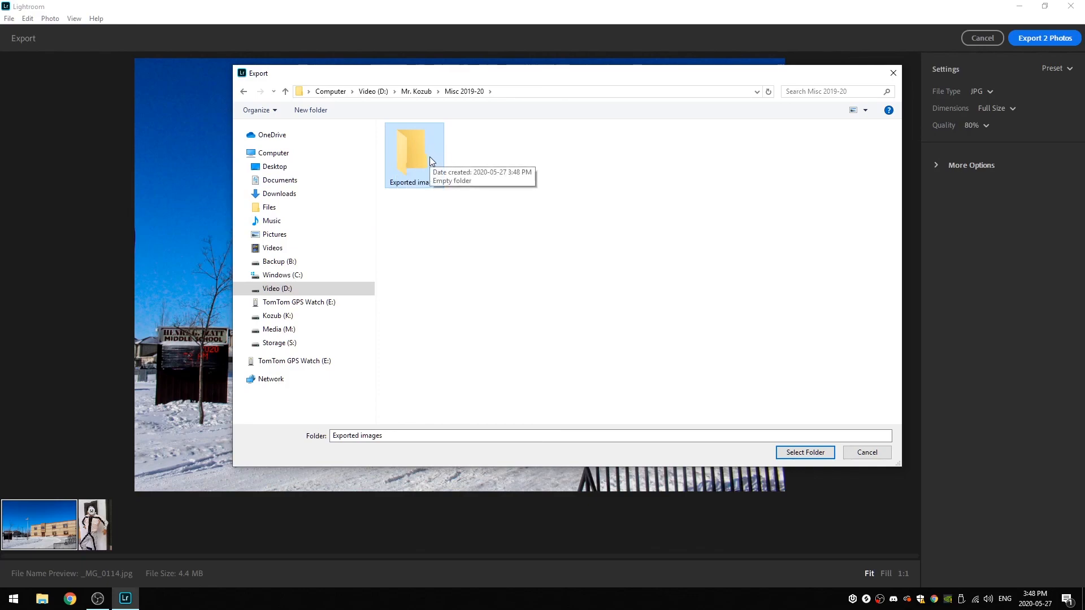
# - Export the two photos into the Exported images folder
pyautogui.click(812, 455)
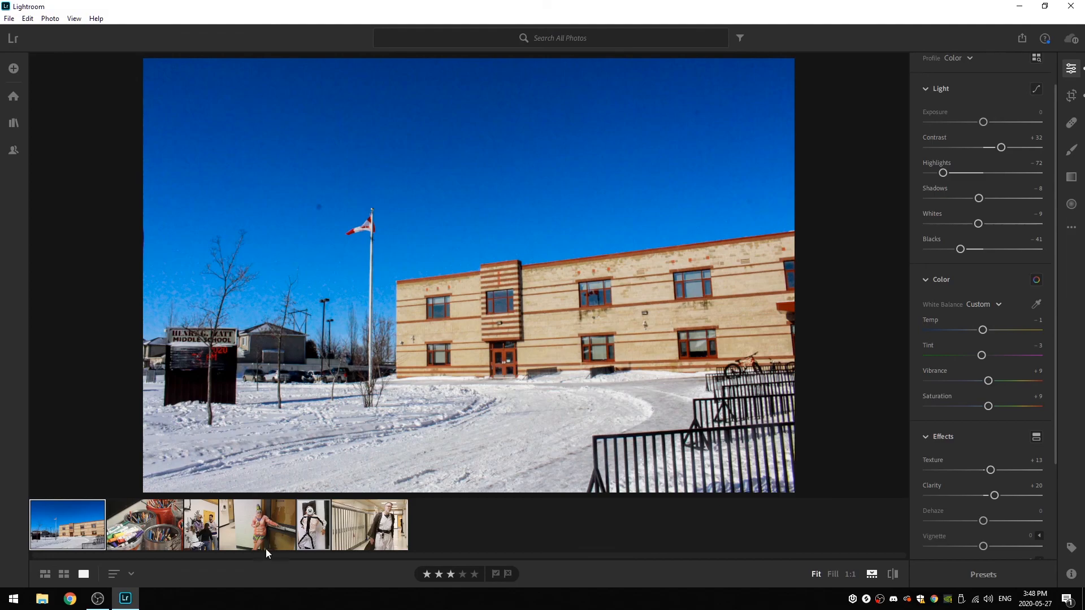
# - Open File Explorer, widen its window, and hide the preview pane
pyautogui.click(43, 600)
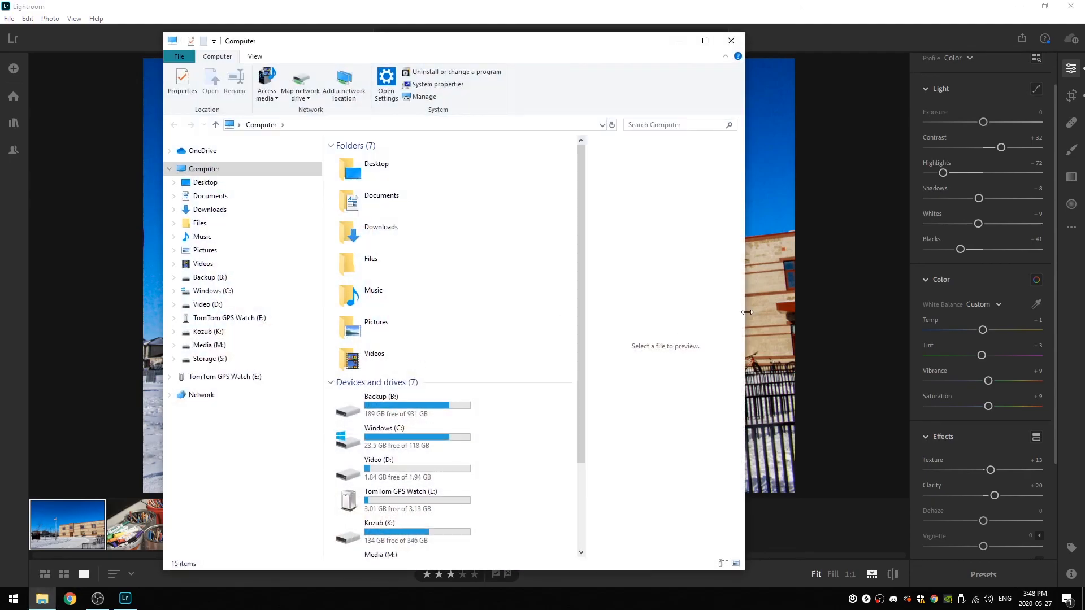
pyautogui.moveTo(745, 313); pyautogui.dragTo(910, 313)
pyautogui.click(255, 56)
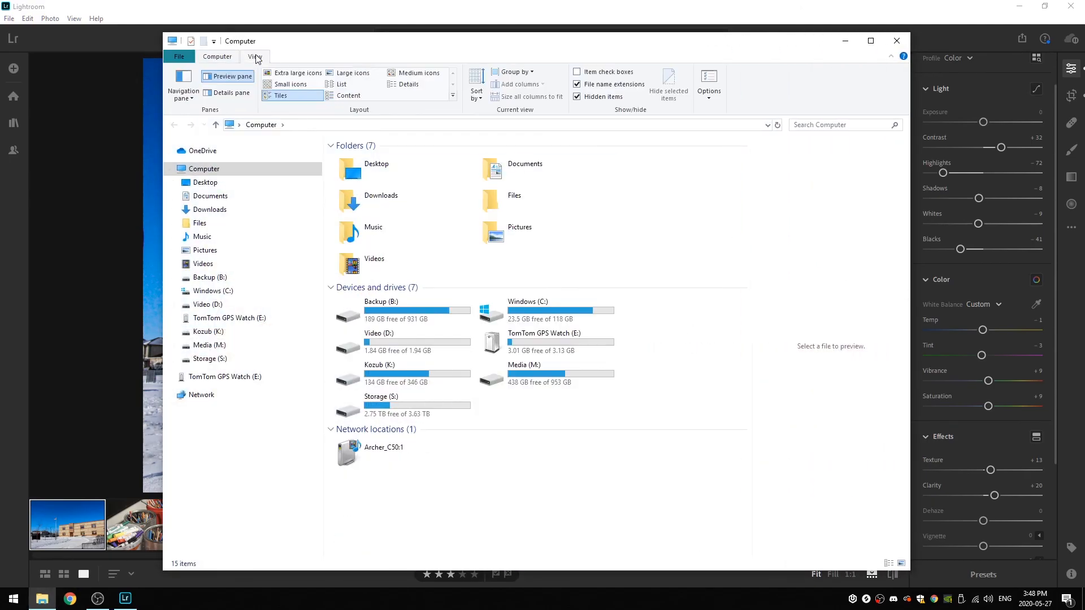
pyautogui.click(226, 85)
pyautogui.click(232, 58)
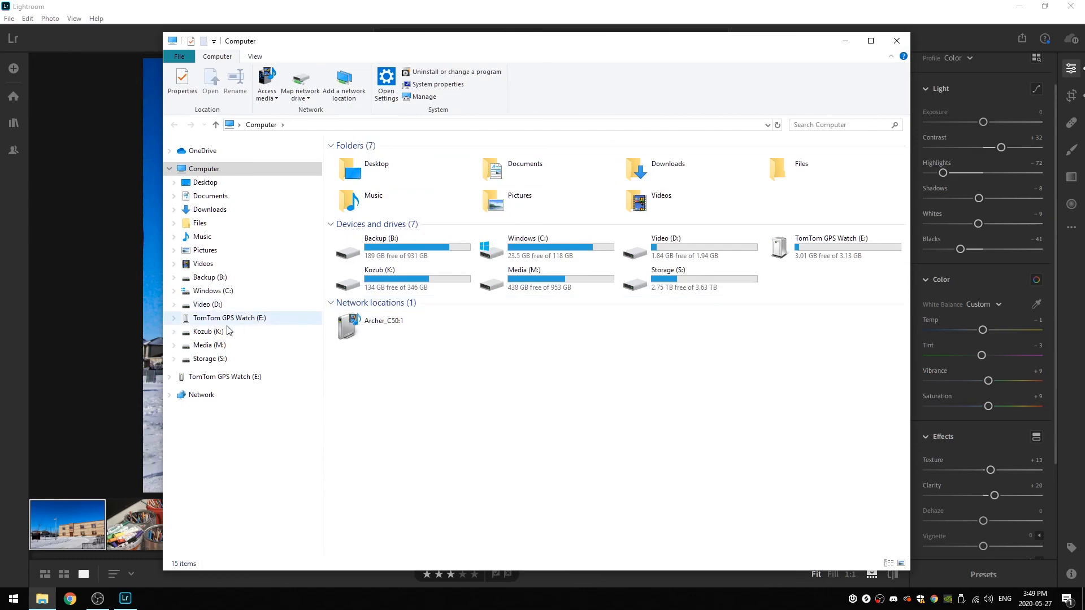
# - Browse the Video (D:) drive to Misc 2019-20 and open its Exported images folder
pyautogui.click(217, 305)
pyautogui.click(370, 160)
pyautogui.doubleClick(370, 160)
pyautogui.click(366, 163)
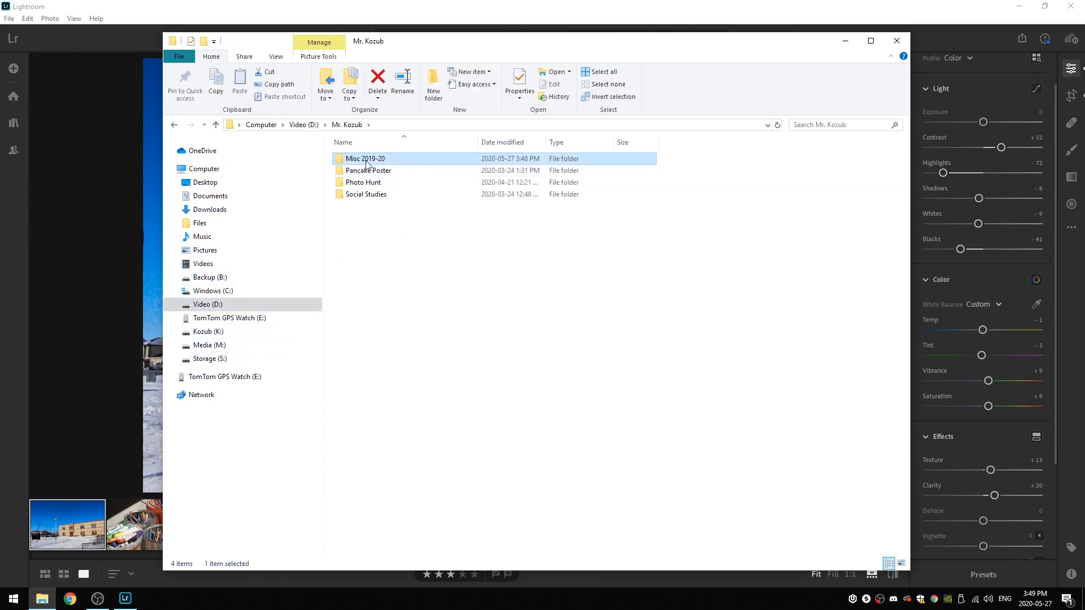
pyautogui.doubleClick(352, 160)
pyautogui.moveTo(448, 257); pyautogui.dragTo(761, 168)
pyautogui.click(757, 260)
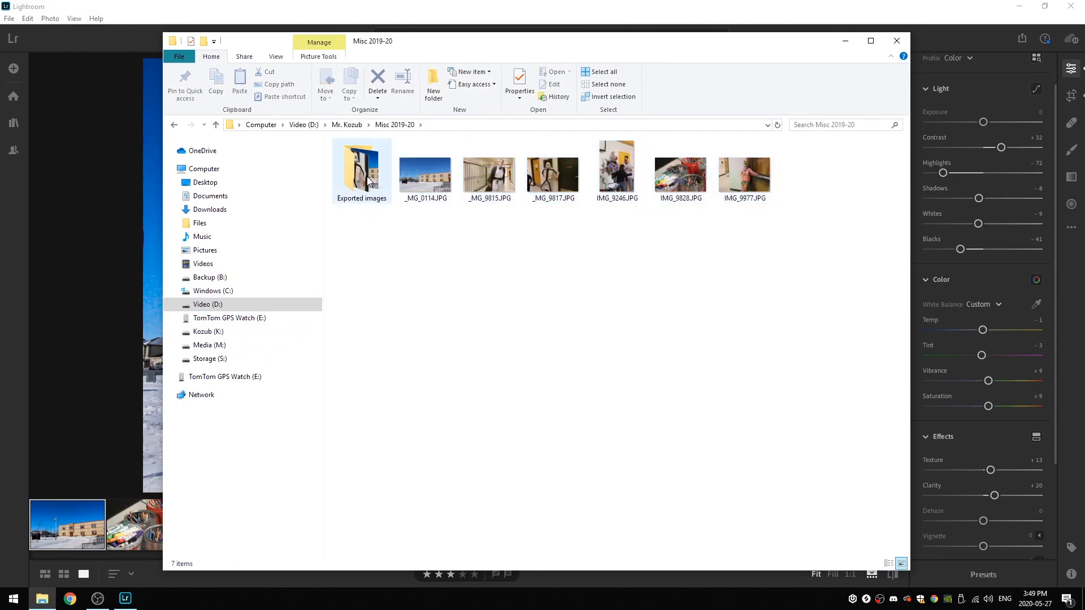
pyautogui.doubleClick(365, 186)
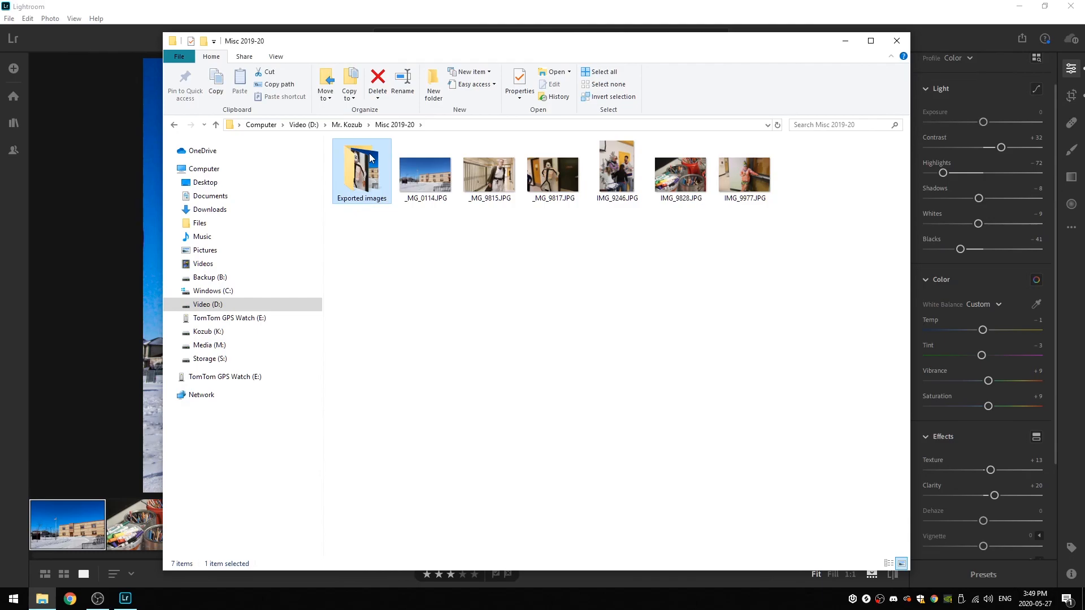
# - Examine the two exported photos and their file names in the Exported images folder
pyautogui.click(435, 171)
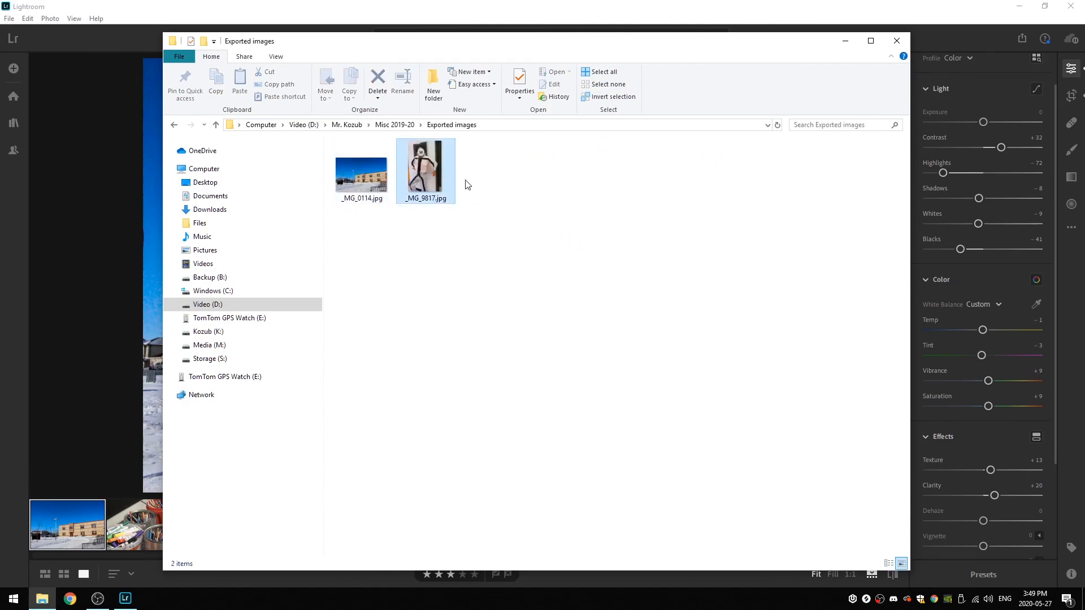
pyautogui.click(457, 221)
pyautogui.moveTo(557, 245); pyautogui.dragTo(338, 152)
pyautogui.click(598, 294)
pyautogui.moveTo(599, 294); pyautogui.dragTo(326, 175)
pyautogui.click(504, 237)
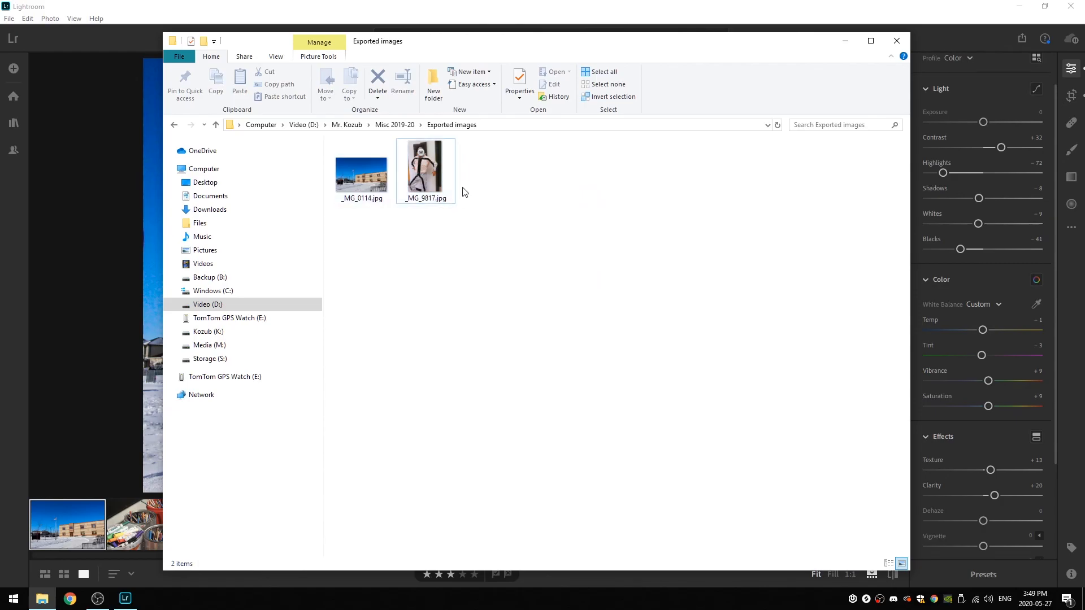
pyautogui.moveTo(455, 245)
pyautogui.mouseDown()
pyautogui.moveTo(424, 223)
pyautogui.moveTo(443, 262)
pyautogui.mouseUp()
pyautogui.click(348, 204)
pyautogui.click(414, 218)
pyautogui.click(444, 200)
pyautogui.click(364, 199)
pyautogui.click(423, 199)
pyautogui.click(373, 200)
pyautogui.click(420, 225)
pyautogui.click(367, 207)
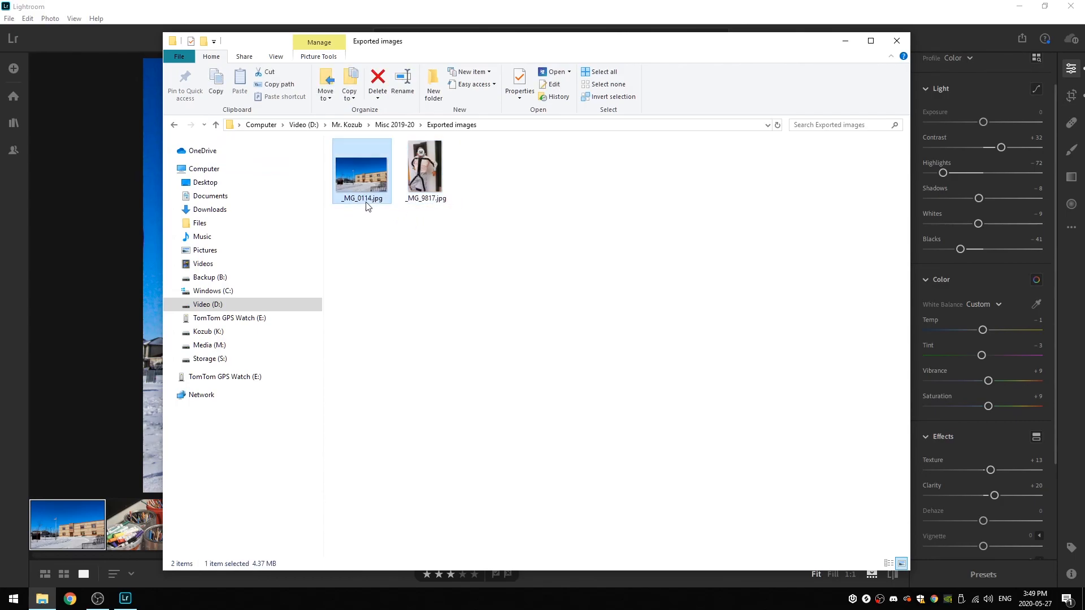
# - Rename _MG_9817.jpg with the pictured person's title and name followed by "Halloween", keeping the .jpg extension
pyautogui.click(424, 204)
pyautogui.click(428, 199)
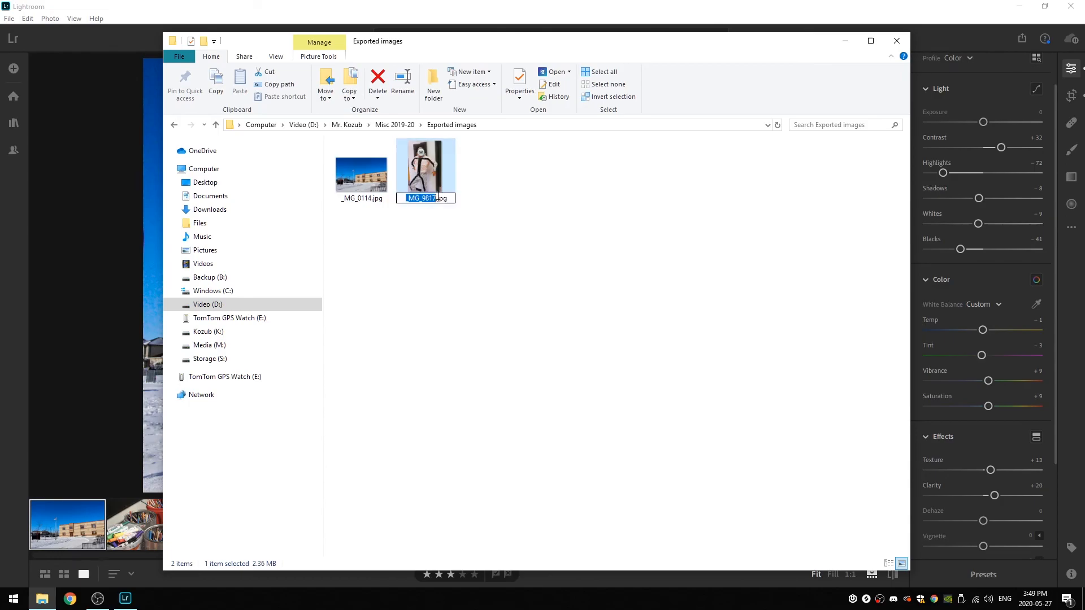
pyautogui.press('BackSpace')
pyautogui.write('Mr Juby Hall')
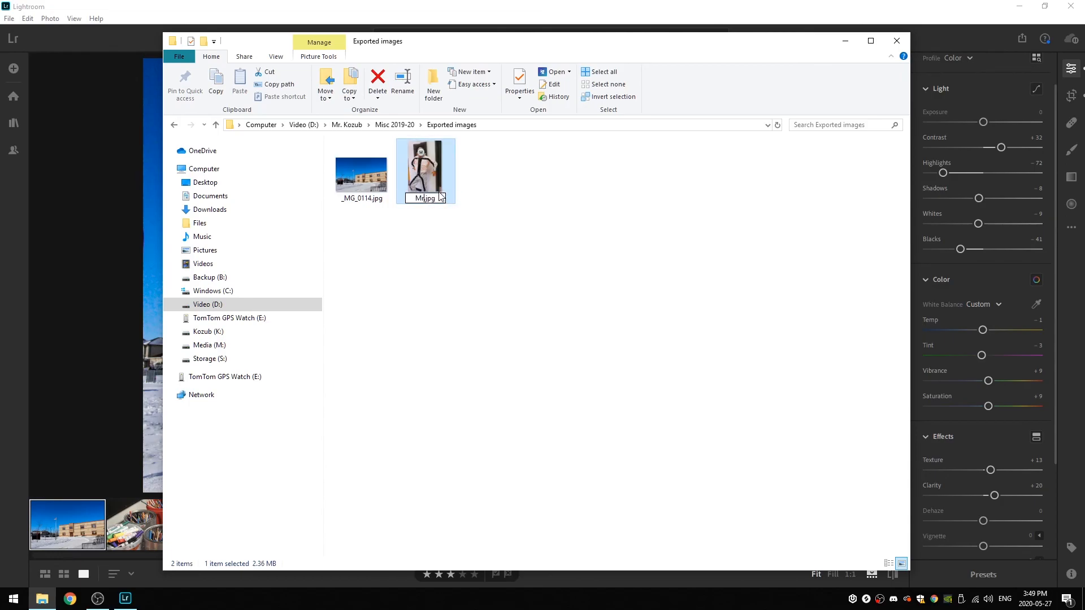
pyautogui.write('oween')
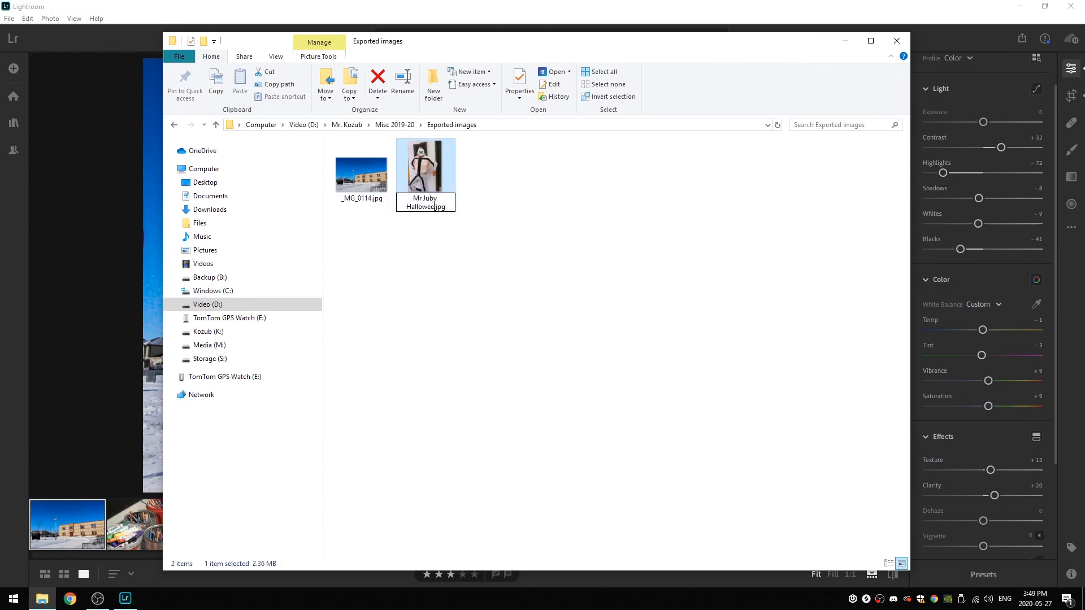
pyautogui.press('Return')
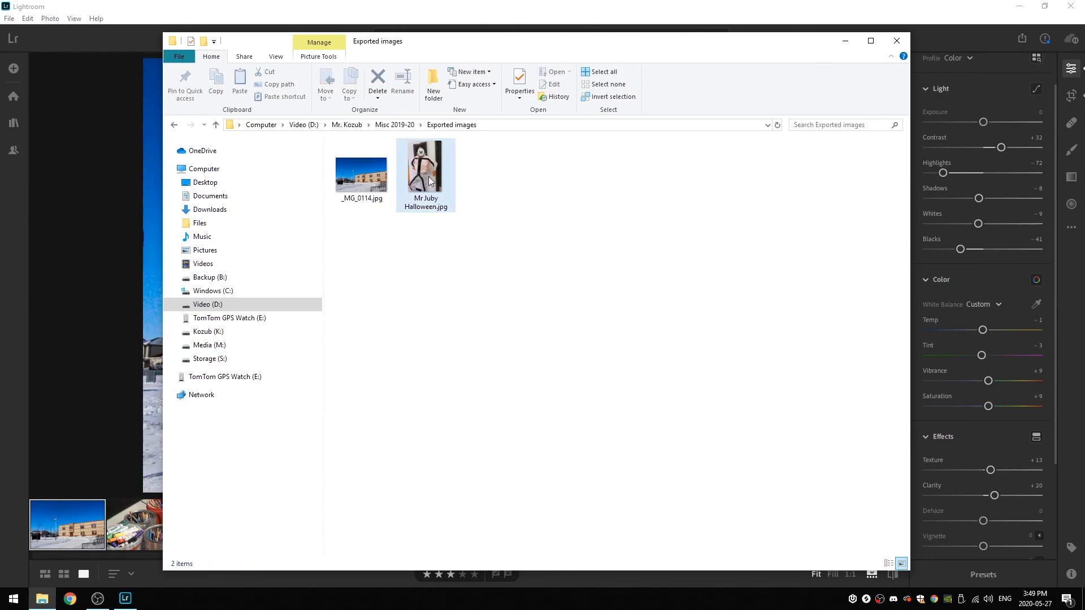
# - Rename _MG_0114.jpg as "School exterior", keeping the .jpg extension
pyautogui.click(360, 200)
pyautogui.click(352, 199)
pyautogui.write('School exterior.jpg')
pyautogui.press('Return')
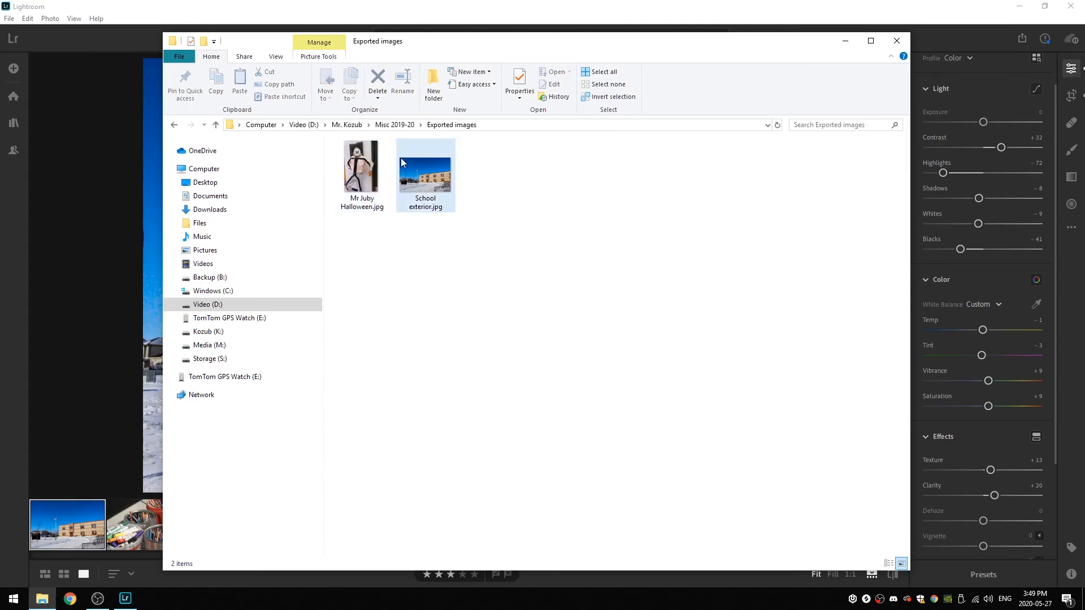
# - Go back to the Misc 2019-20 folder to view the original photos, and switch back to Lightroom
pyautogui.click(216, 124)
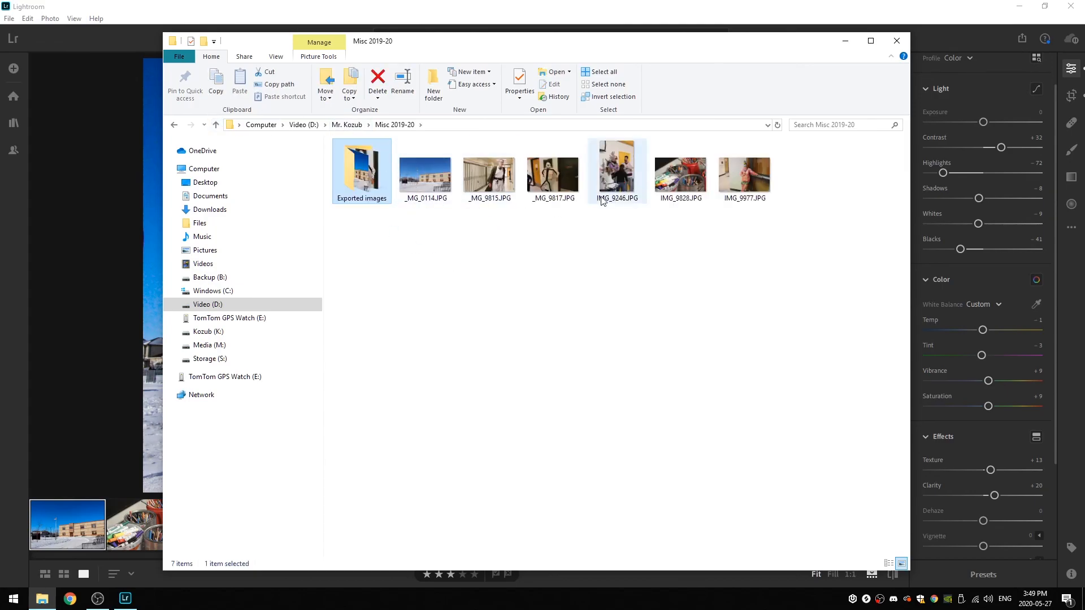
pyautogui.click(585, 6)
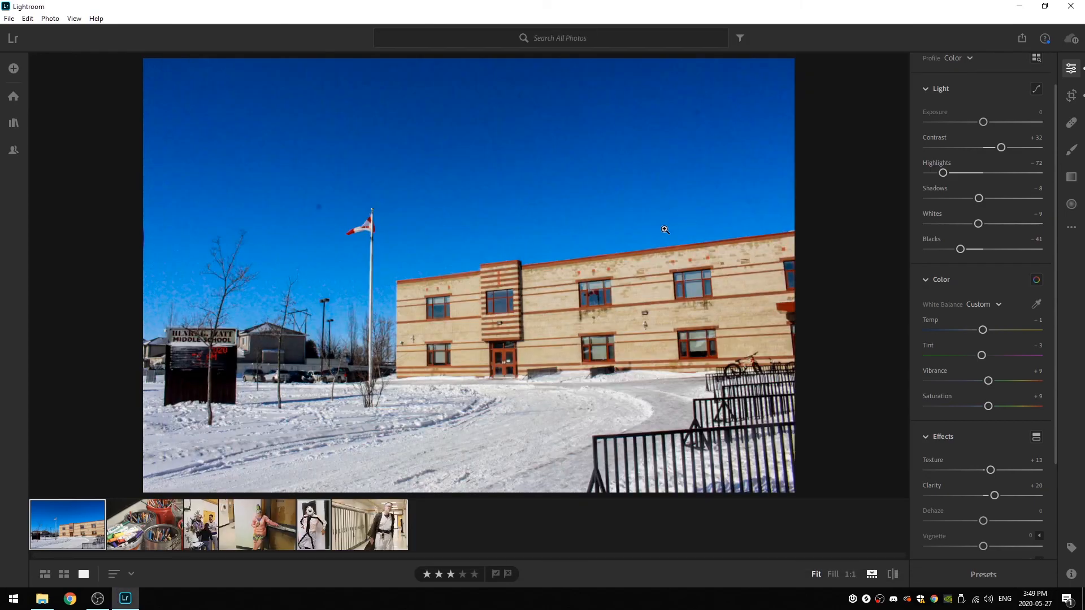